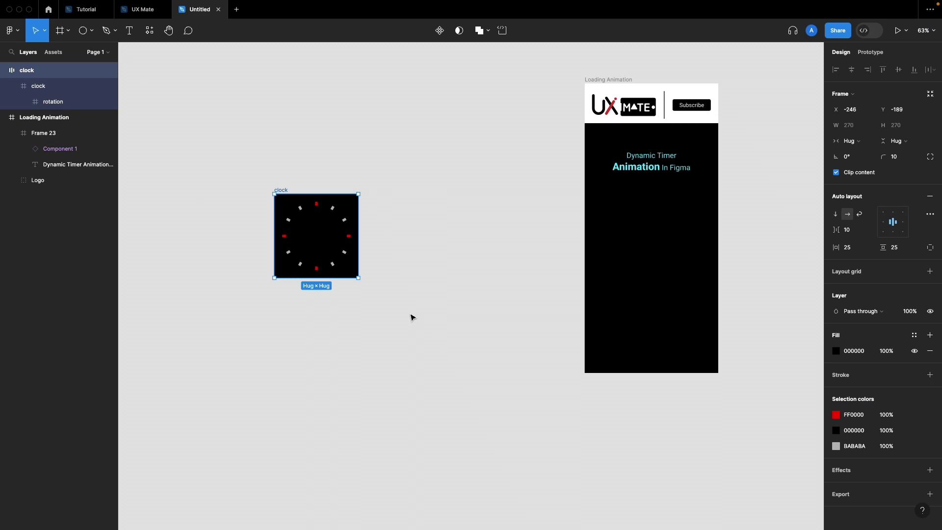
# Move the clock frame up and closer to the Loading Animation frame, to about X 46, Y -299
pyautogui.hscroll(3, 407, 317)
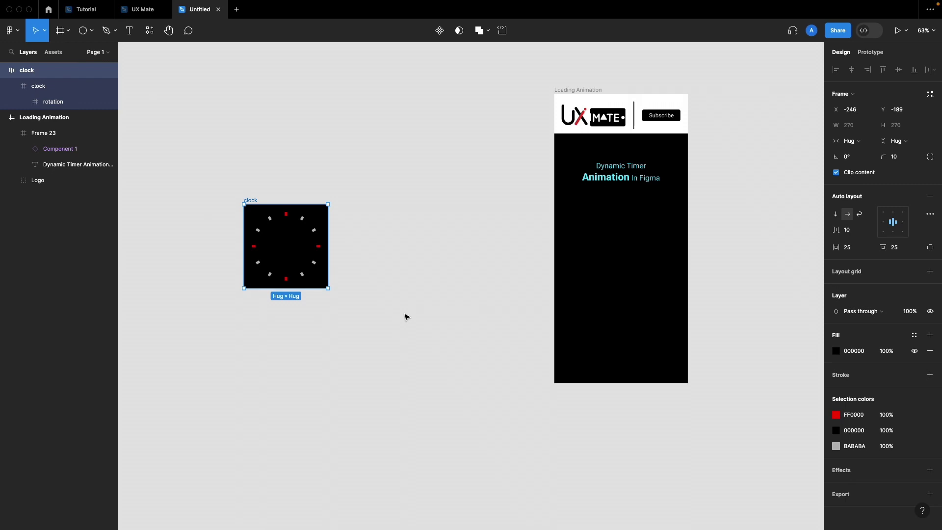
pyautogui.click(407, 317)
pyautogui.scroll(1, 407, 316)
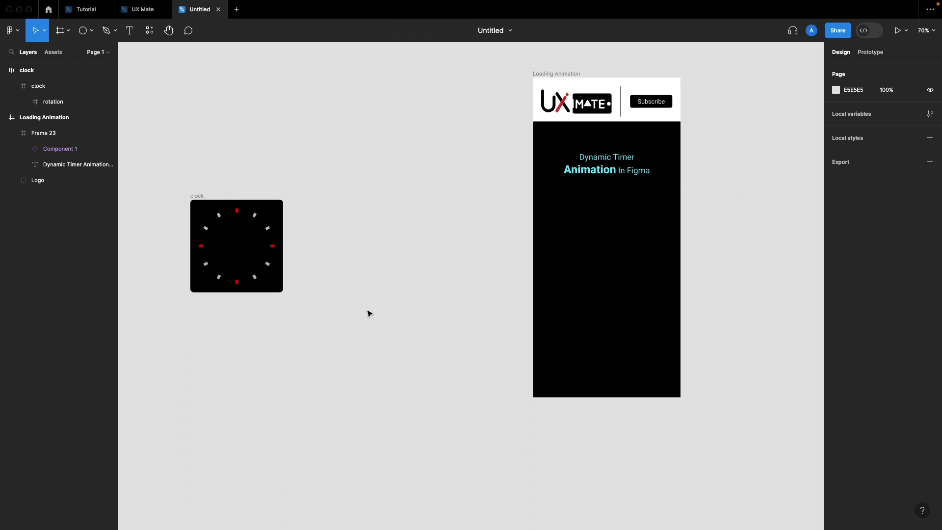
pyautogui.scroll(2, 370, 313)
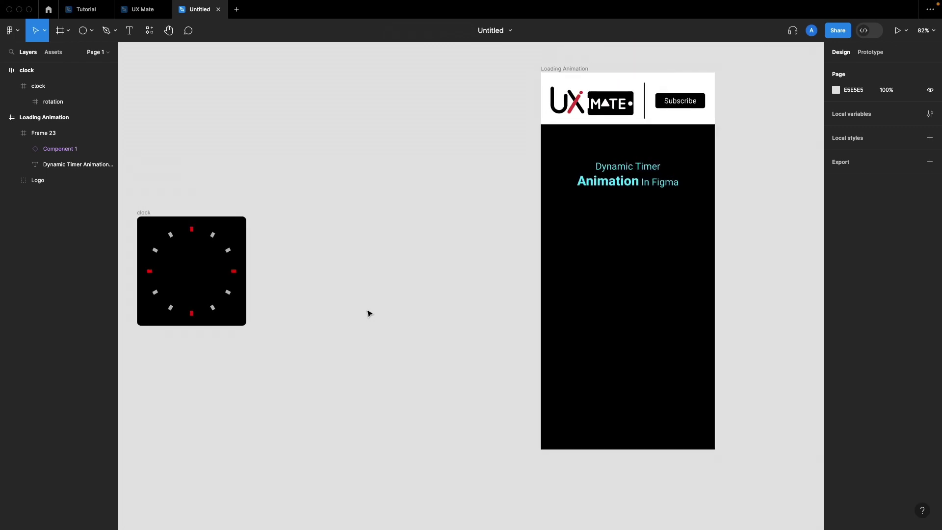
pyautogui.click(154, 218)
pyautogui.moveTo(153, 218); pyautogui.dragTo(275, 172)
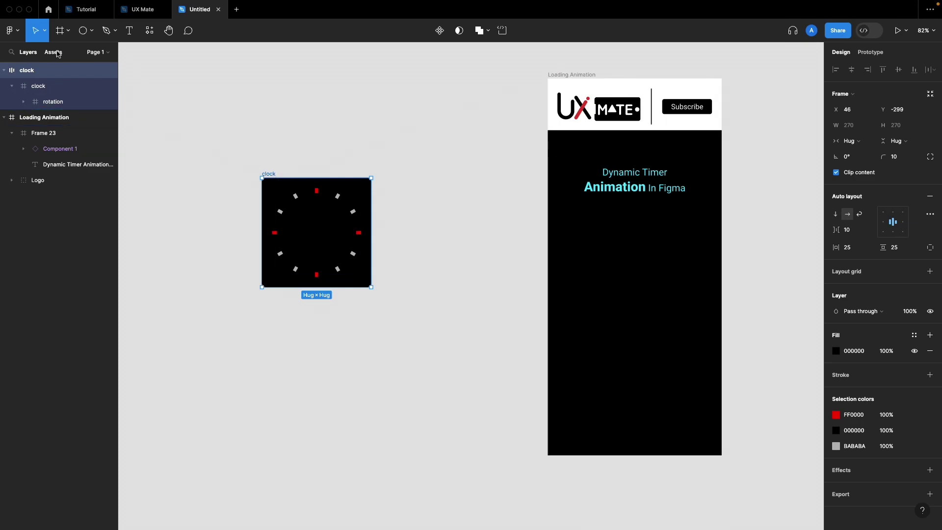
# Rename the outer clock frame as "clock / frame 1"
pyautogui.click(23, 102)
pyautogui.click(54, 103)
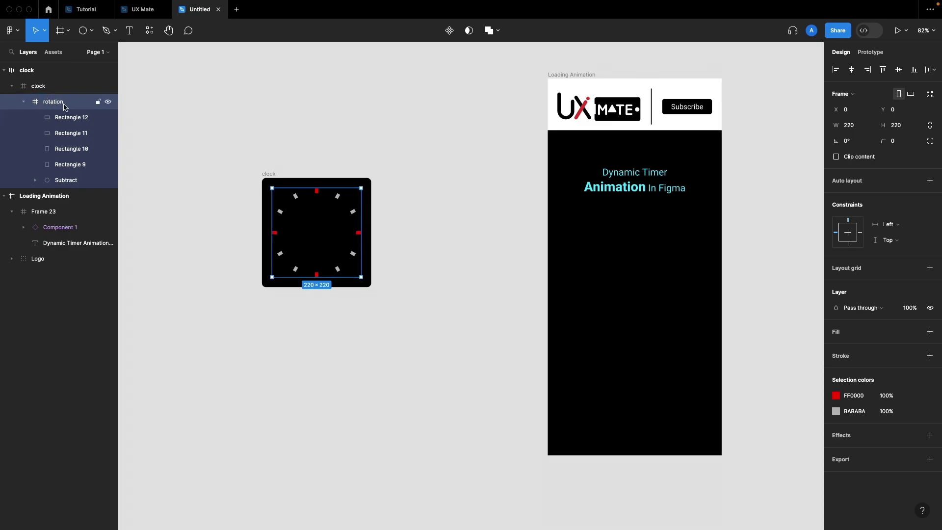
pyautogui.click(24, 103)
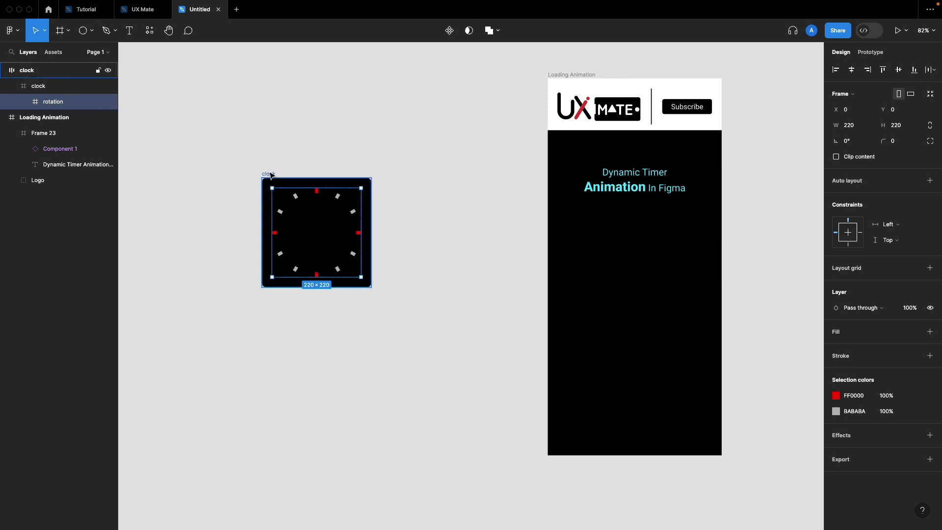
pyautogui.click(36, 88)
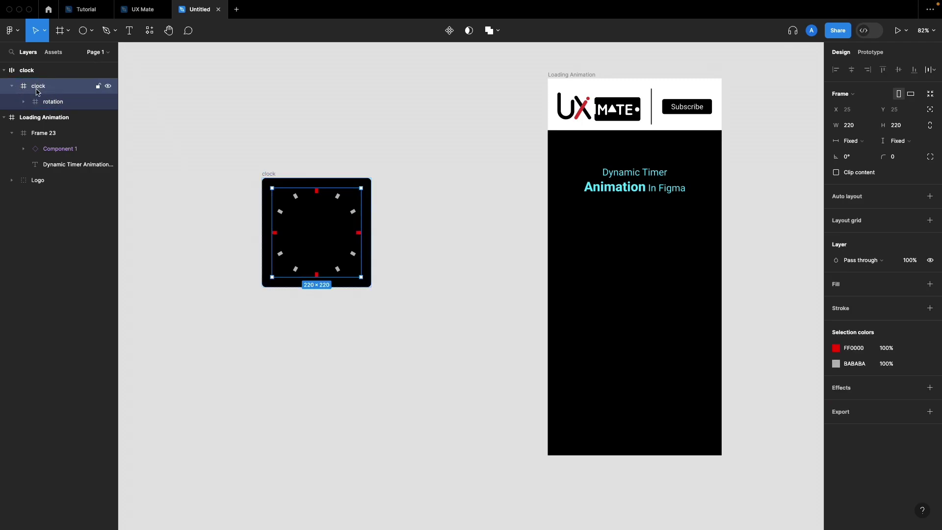
pyautogui.click(37, 74)
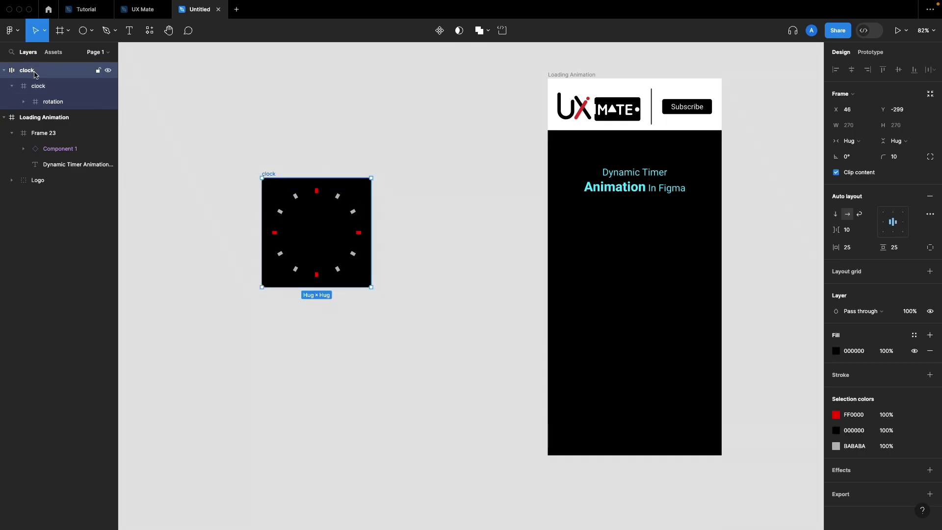
pyautogui.doubleClick(269, 173)
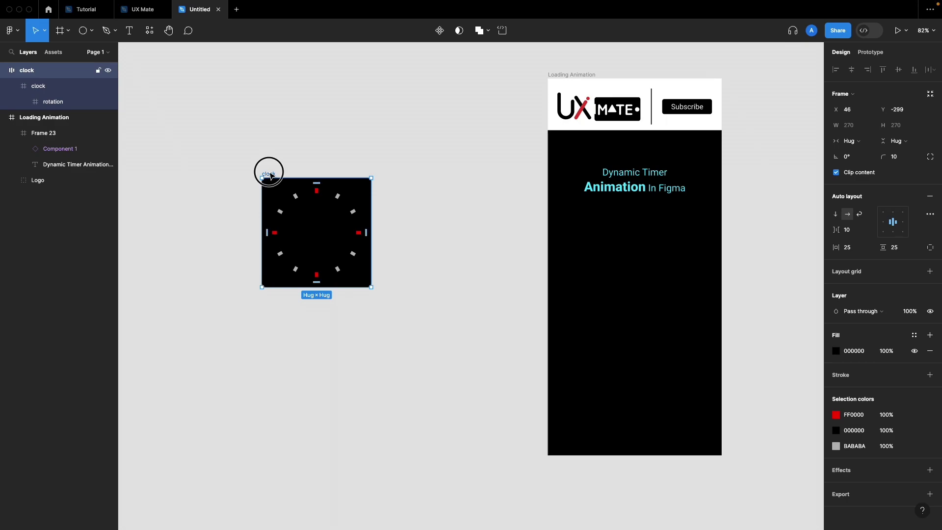
pyautogui.press('Right')
pyautogui.write('/ frame 1')
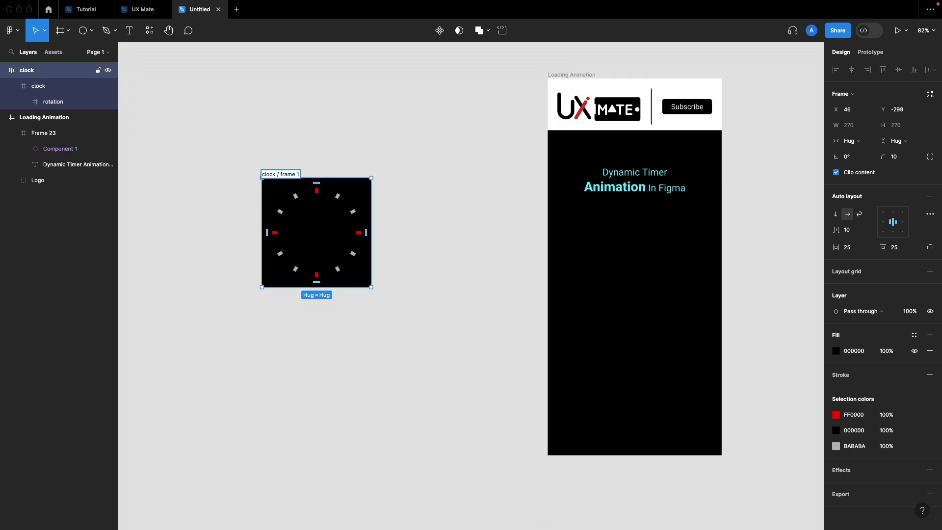
pyautogui.press('Return')
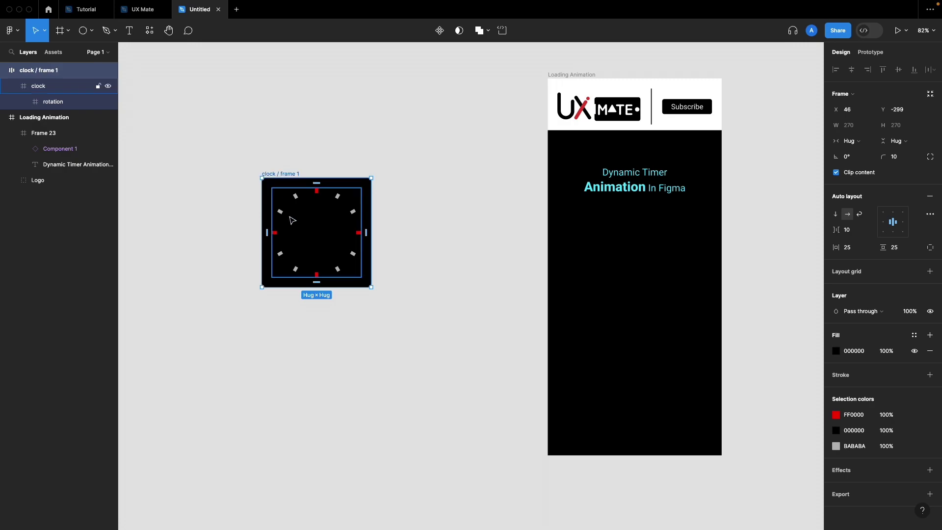
# Add the text "0" inside the clock and position it at the centre of the dial
pyautogui.hscroll(1, 297, 314)
pyautogui.scroll(1, 297, 314)
pyautogui.scroll(5, 304, 231)
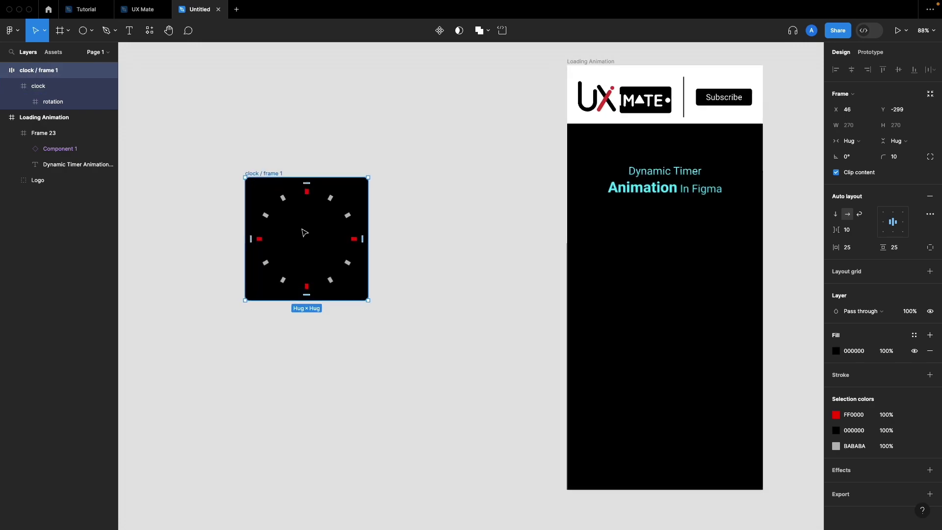
pyautogui.click(51, 89)
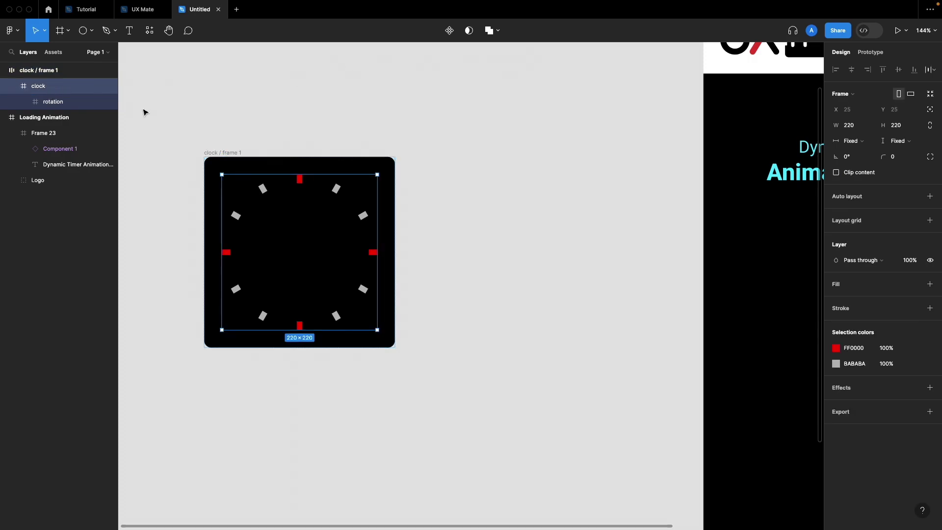
pyautogui.click(129, 30)
pyautogui.click(283, 246)
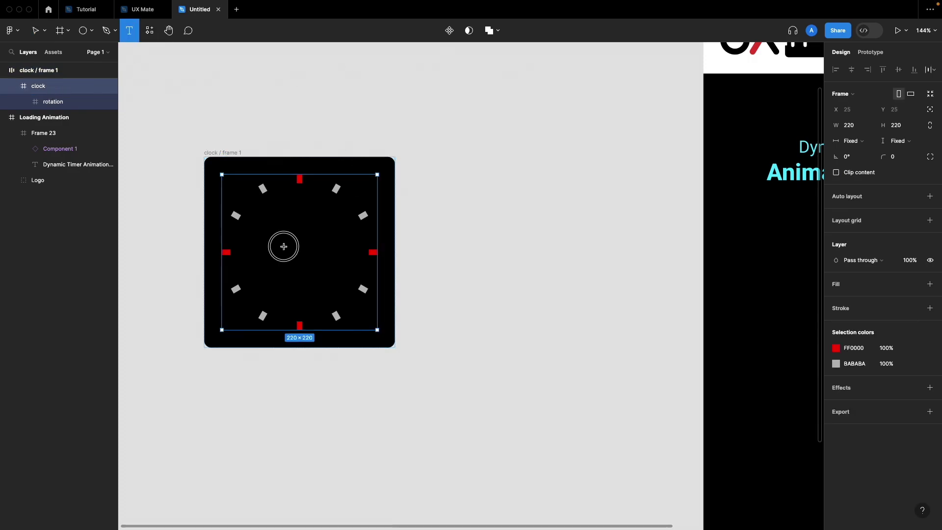
pyautogui.write('0')
pyautogui.press('Escape')
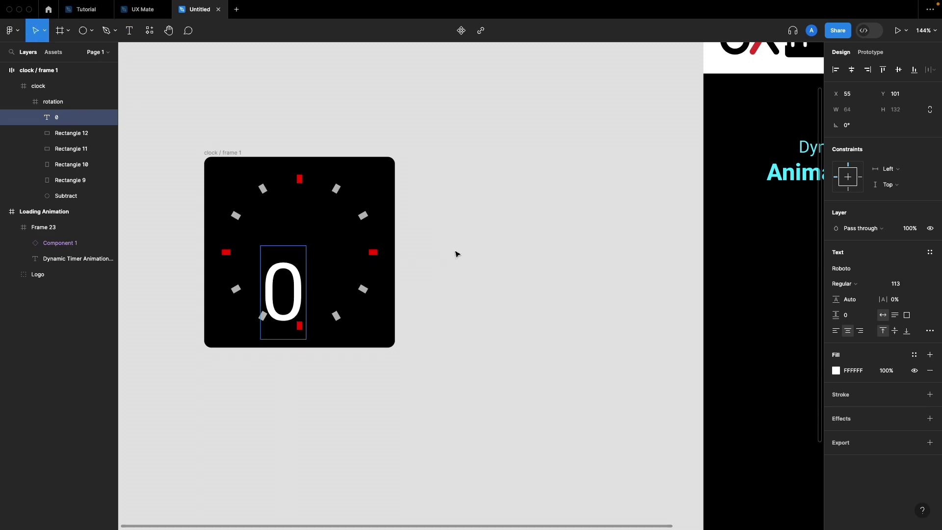
pyautogui.moveTo(278, 268); pyautogui.dragTo(298, 233)
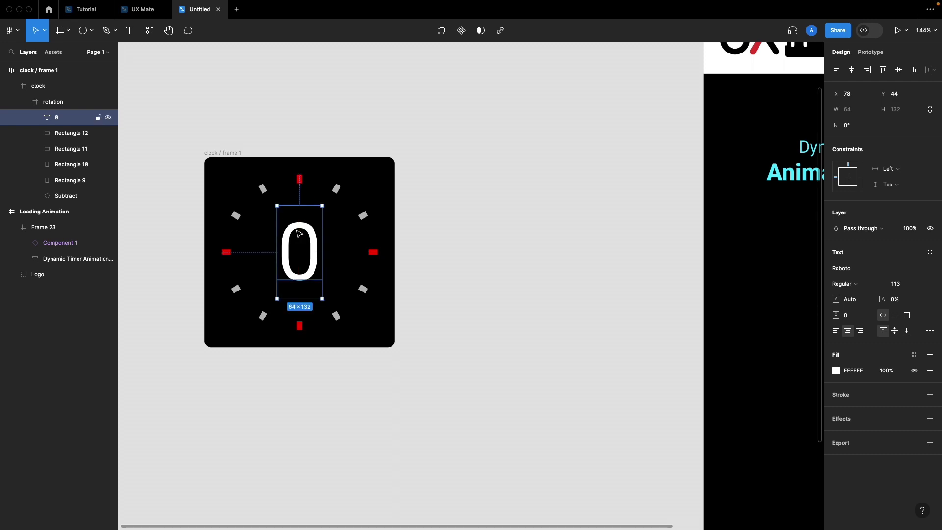
# Duplicate the "0" text in place and rename the lower of the two text layers as "first number"
pyautogui.press('super+d')
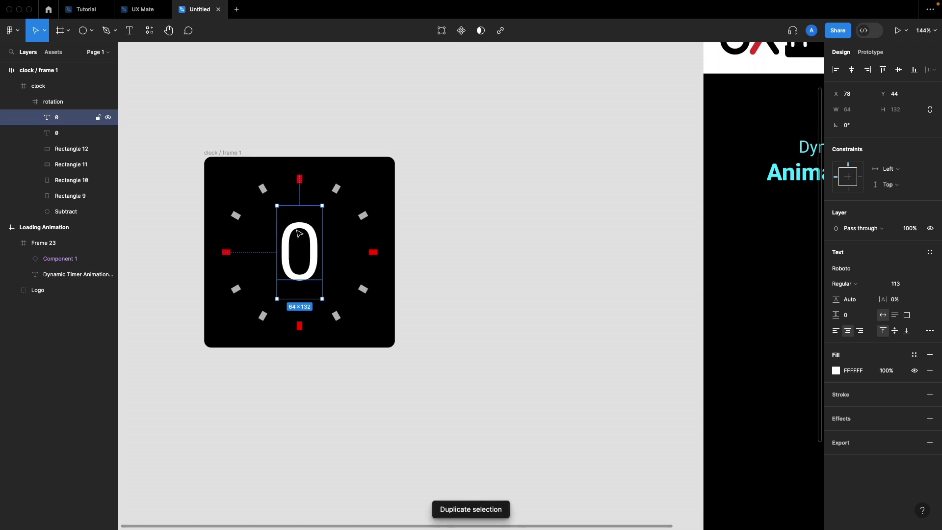
pyautogui.click(61, 135)
pyautogui.doubleClick(60, 135)
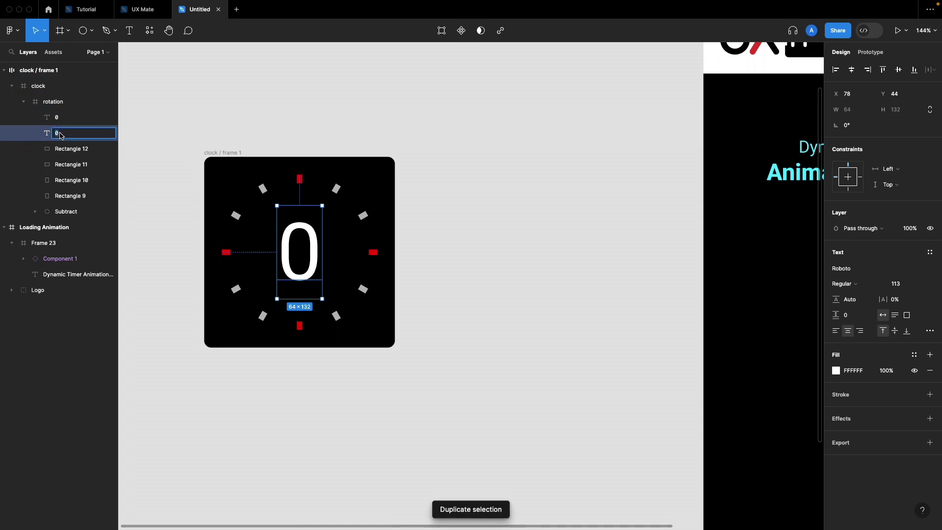
pyautogui.write('1')
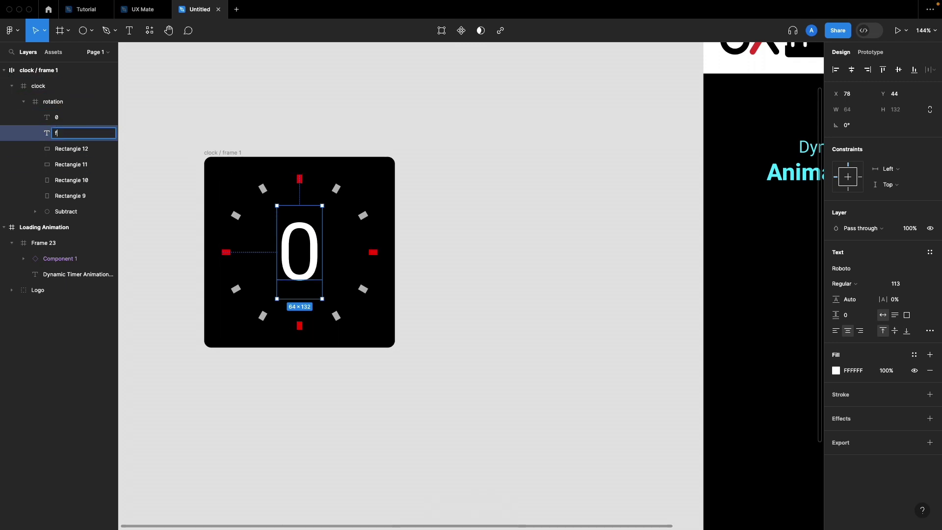
pyautogui.write('irst numer')
pyautogui.tripleClick(75, 138)
pyautogui.write('first number')
pyautogui.press('Return')
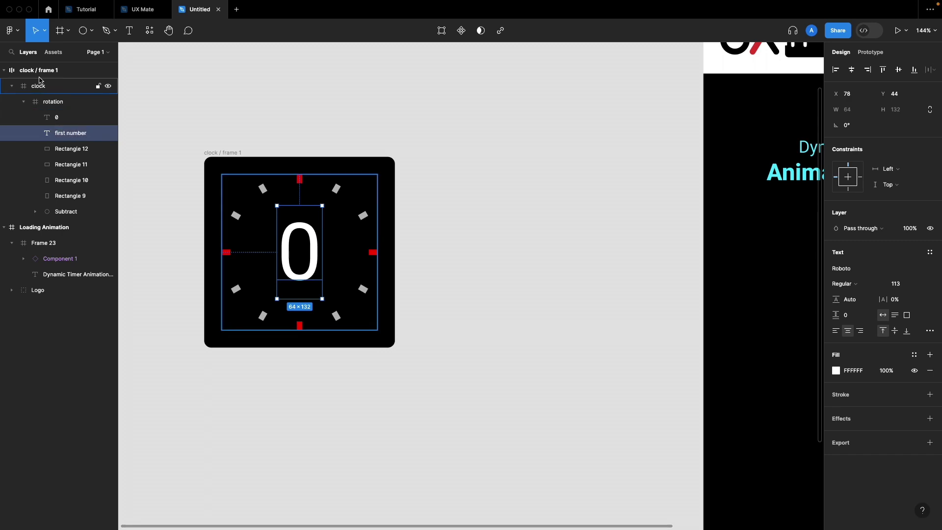
# Rename the upper "0" text layer as "second number"
pyautogui.doubleClick(57, 118)
pyautogui.write('s')
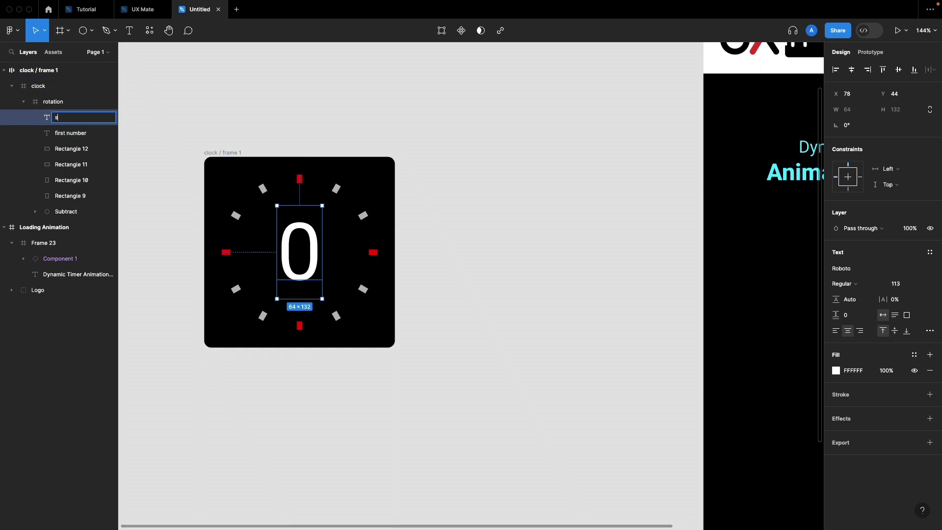
pyautogui.write('econd number')
pyautogui.click(145, 132)
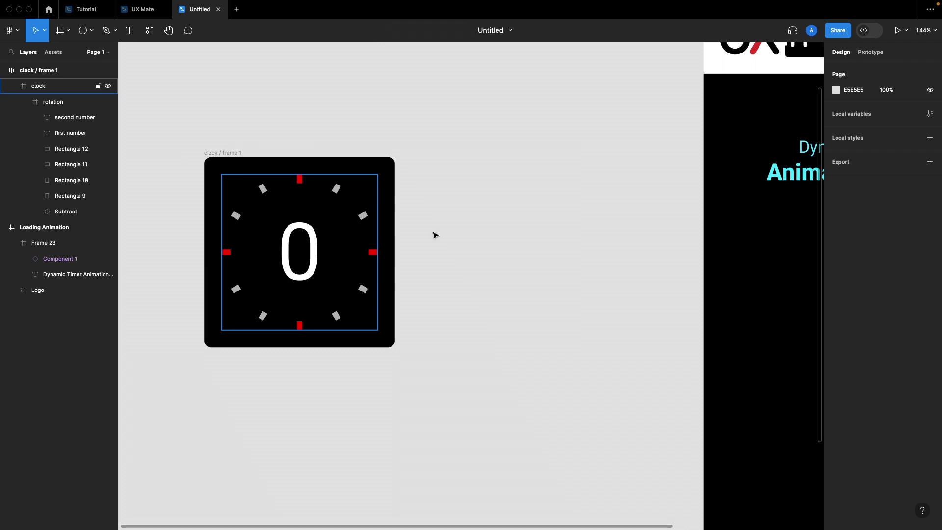
# Create a local number variable named firstNumber, keeping the default value 0
pyautogui.click(540, 305)
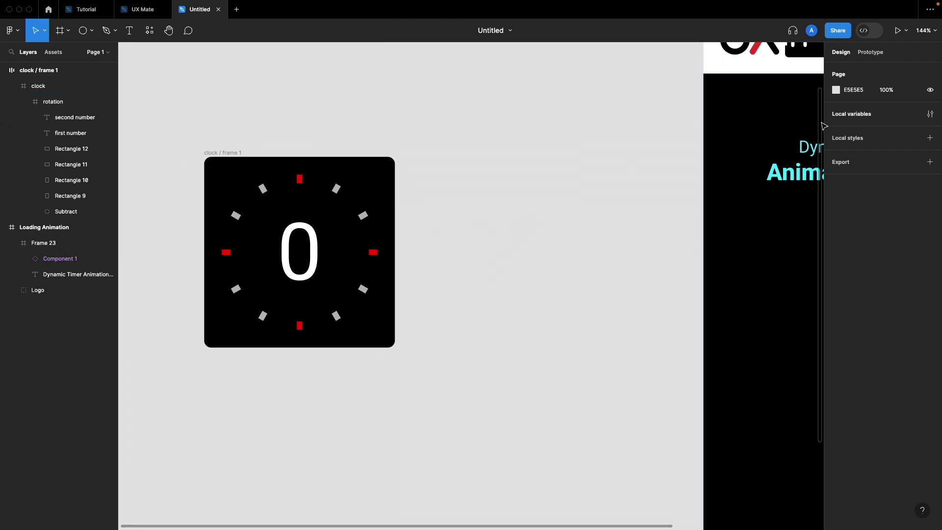
pyautogui.click(930, 114)
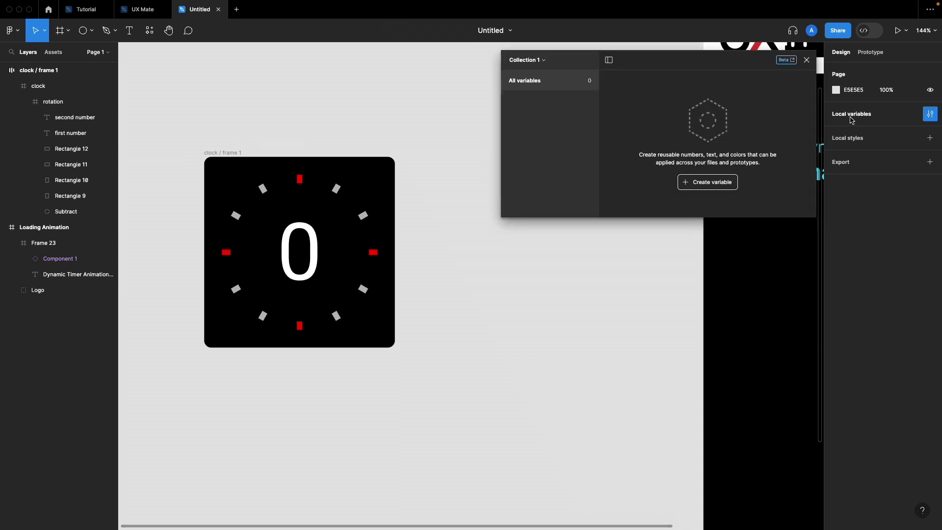
pyautogui.click(721, 183)
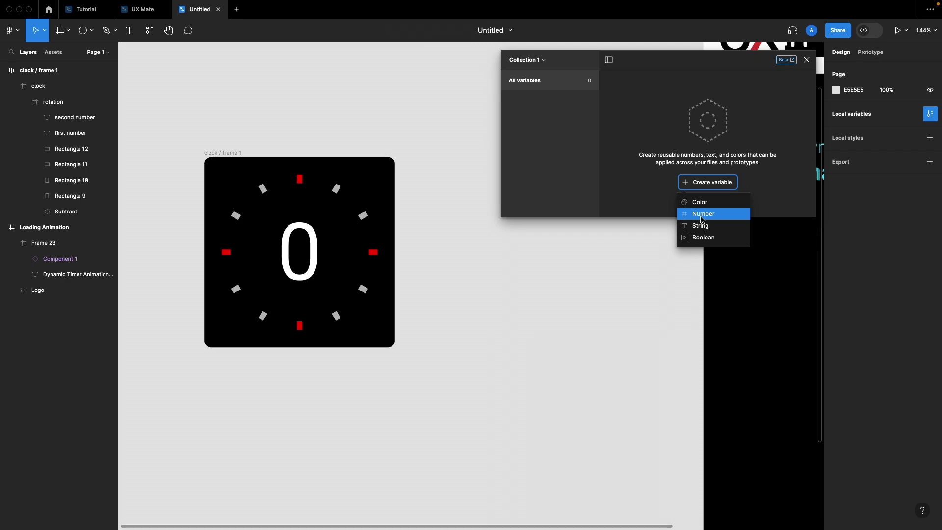
pyautogui.click(703, 214)
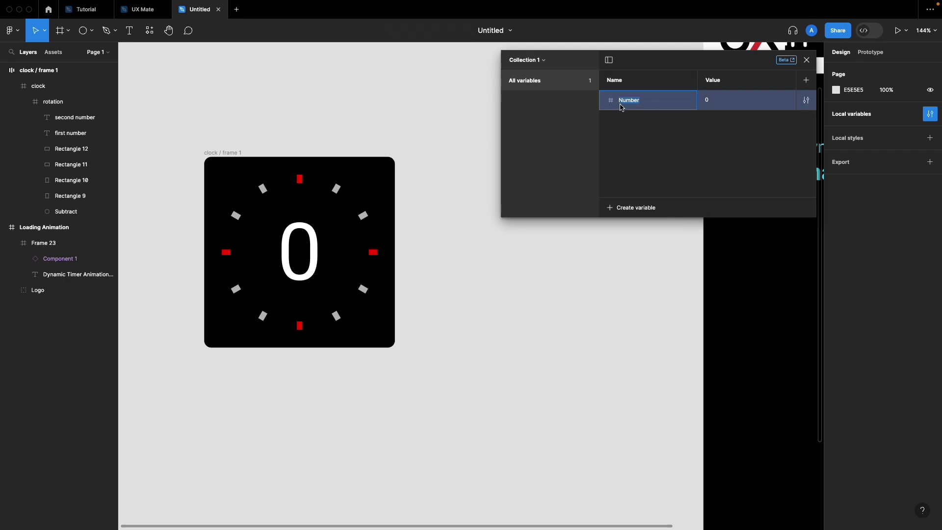
pyautogui.write('firstNumber')
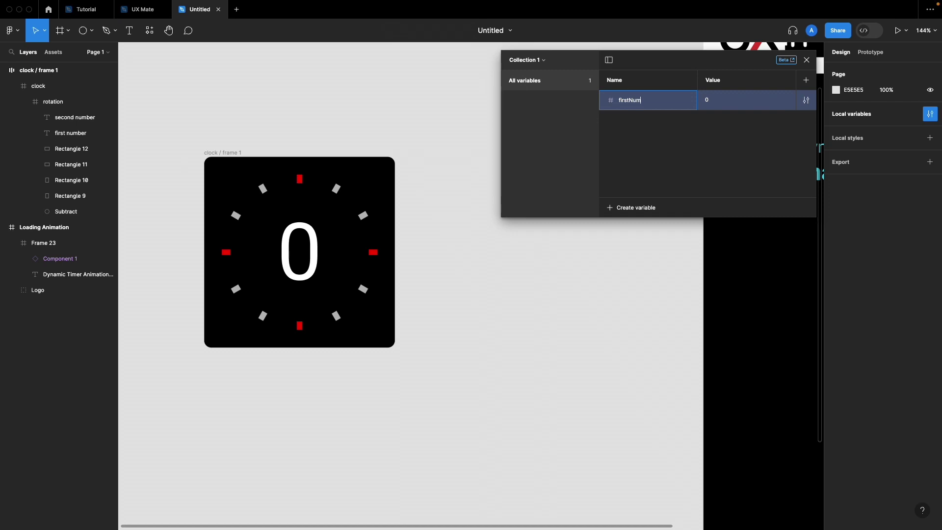
pyautogui.click(695, 131)
# Create a second number variable named secondNumber in the same collection
pyautogui.click(634, 208)
pyautogui.click(636, 242)
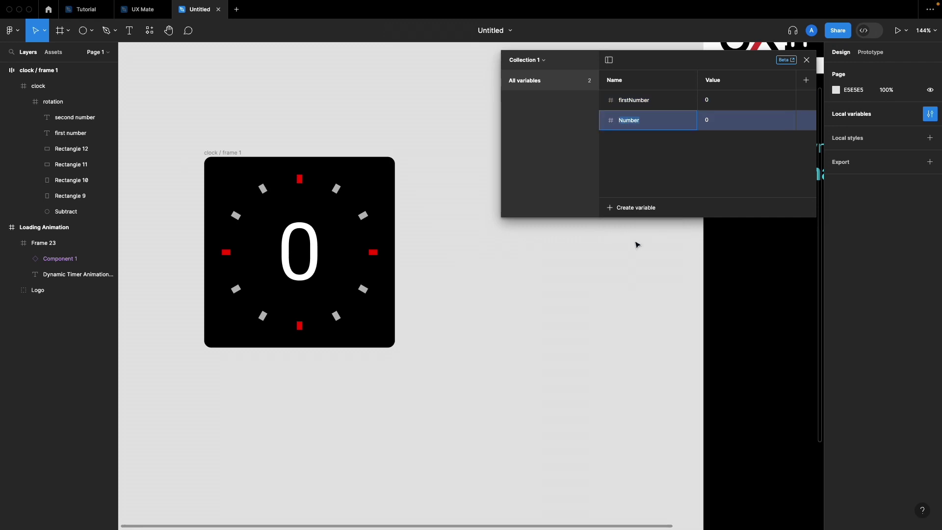
pyautogui.write('secondNumb')
pyautogui.press('Return')
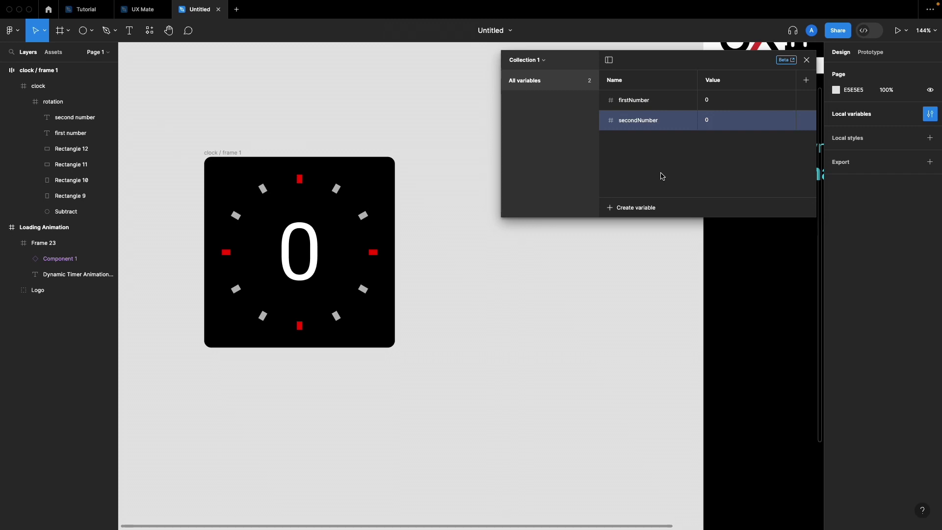
pyautogui.click(648, 207)
pyautogui.click(629, 250)
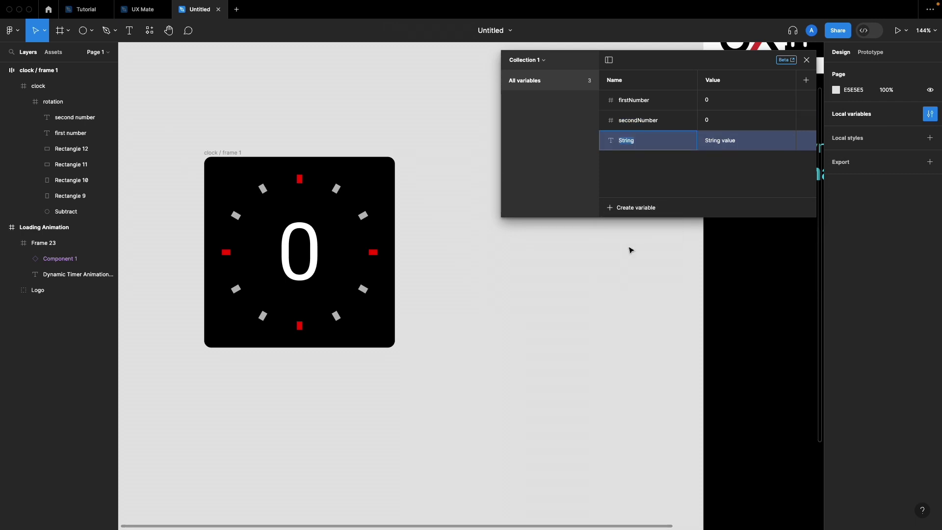
pyautogui.rightClick(653, 150)
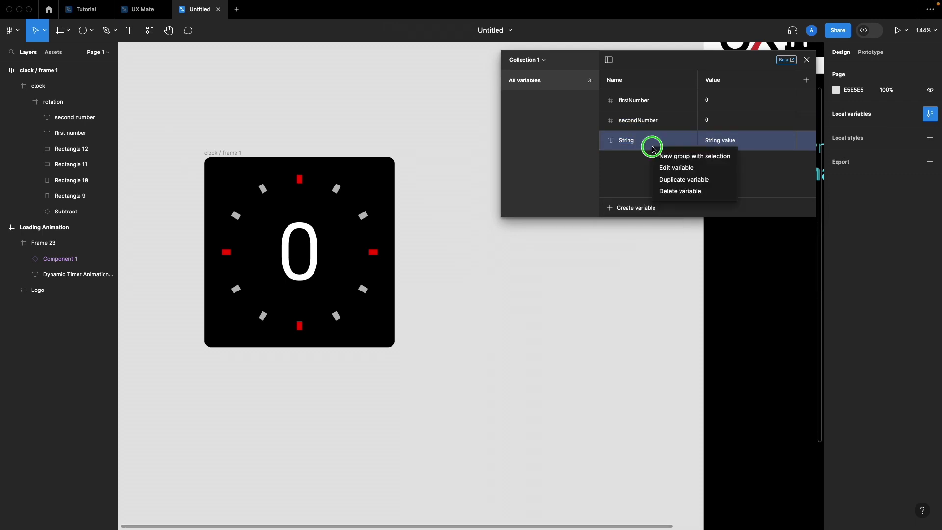
pyautogui.click(689, 197)
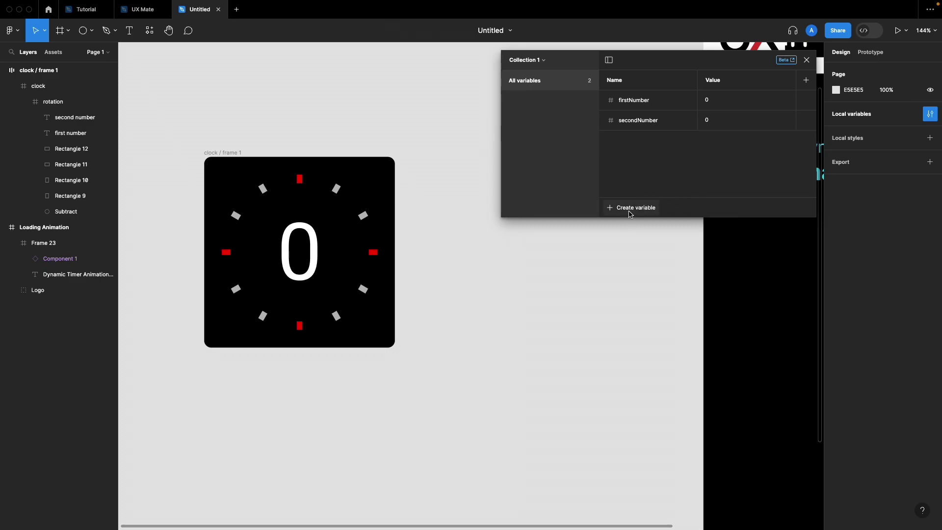
# Create a number variable named maxLimit with the value 5 and close the local variables window
pyautogui.click(630, 208)
pyautogui.click(642, 240)
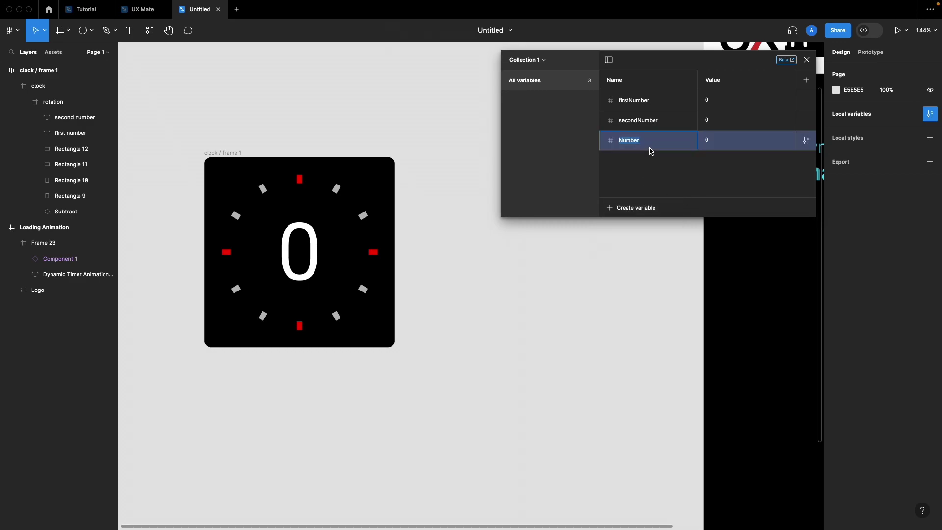
pyautogui.write('maxLimit')
pyautogui.click(712, 140)
pyautogui.write('5')
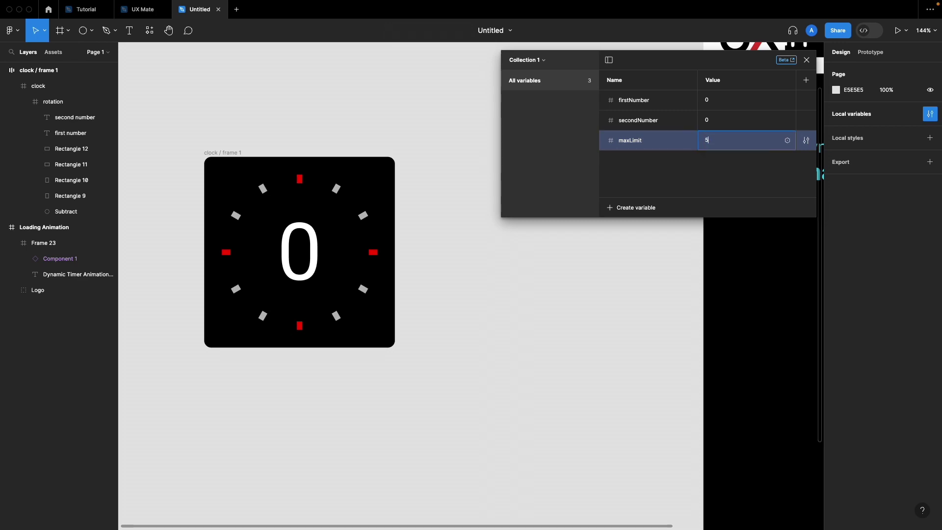
pyautogui.press('Return')
pyautogui.click(806, 60)
pyautogui.scroll(-5, 548, 288)
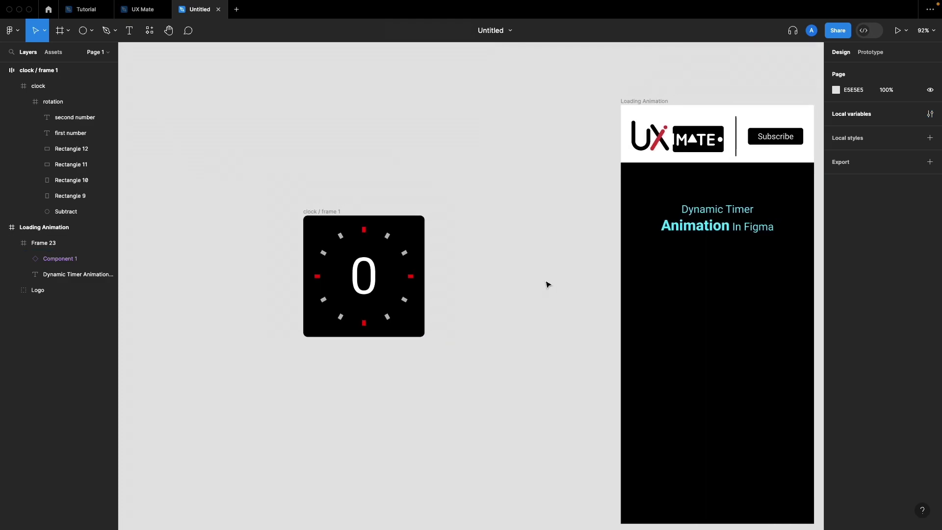
# Bind the "first number" text layer's content to the firstNumber variable
pyautogui.hscroll(3, 548, 285)
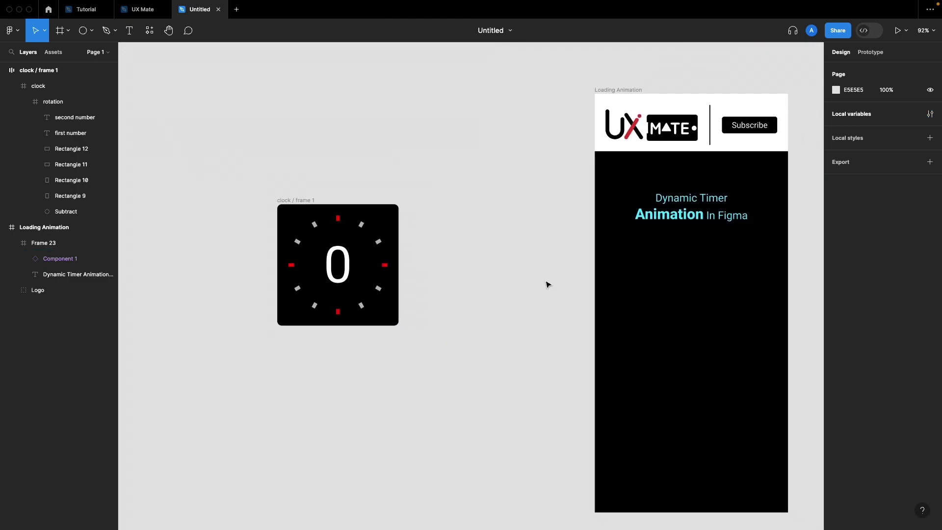
pyautogui.click(77, 138)
pyautogui.click(931, 316)
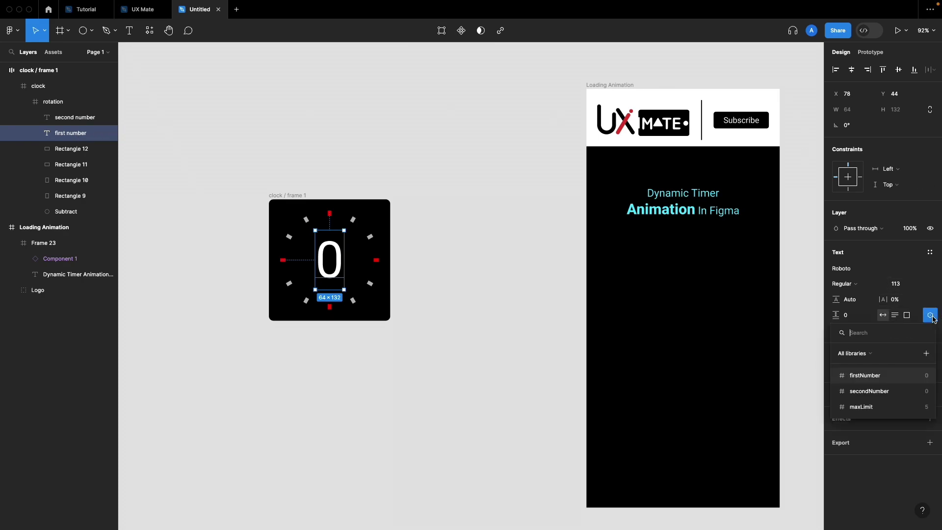
pyautogui.click(863, 375)
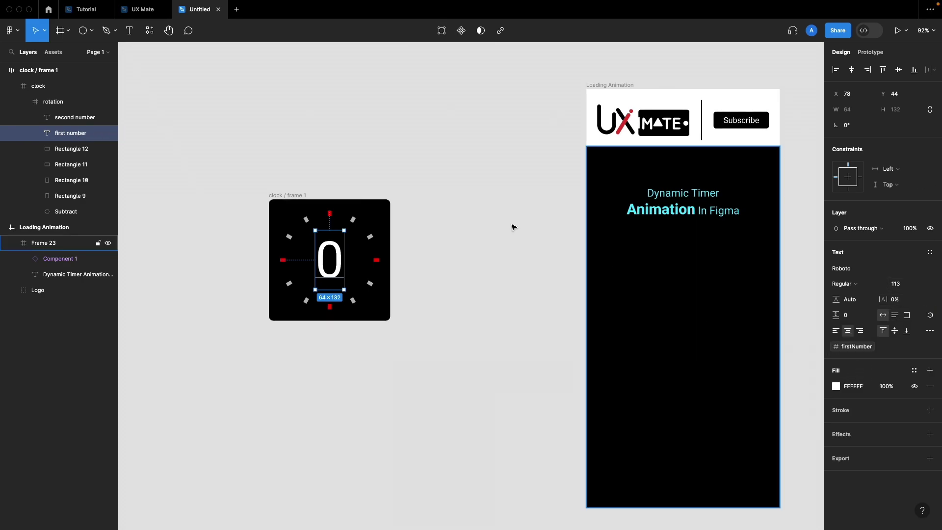
# Bind the "second number" text layer's content to the secondNumber variable and clear the selection
pyautogui.click(96, 115)
pyautogui.click(931, 315)
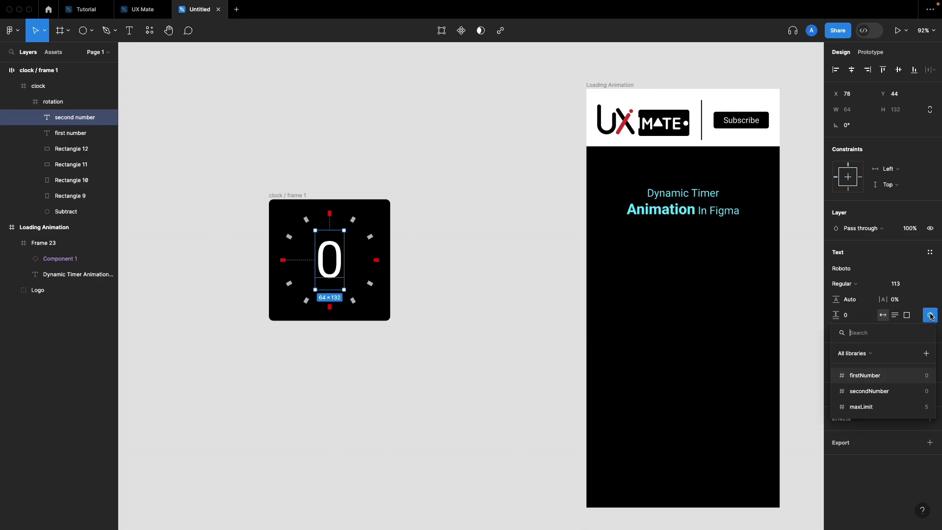
pyautogui.click(869, 391)
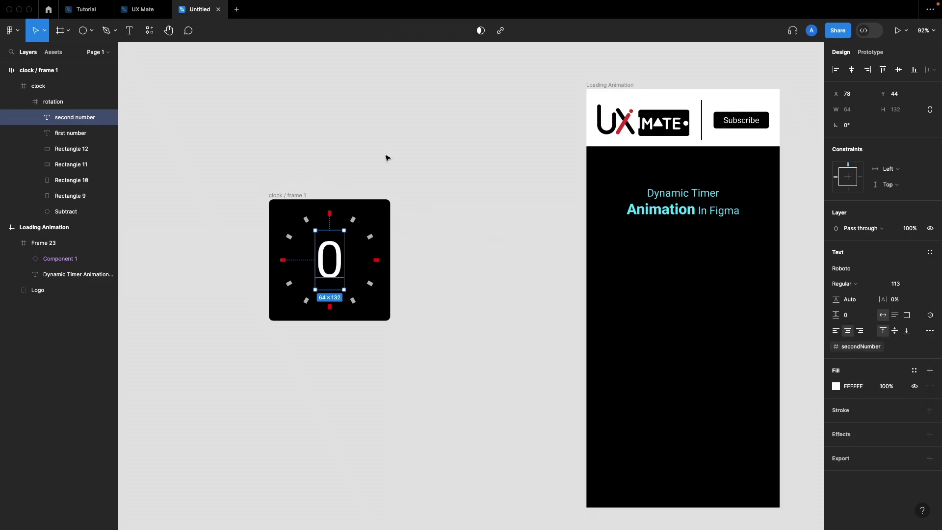
pyautogui.click(451, 216)
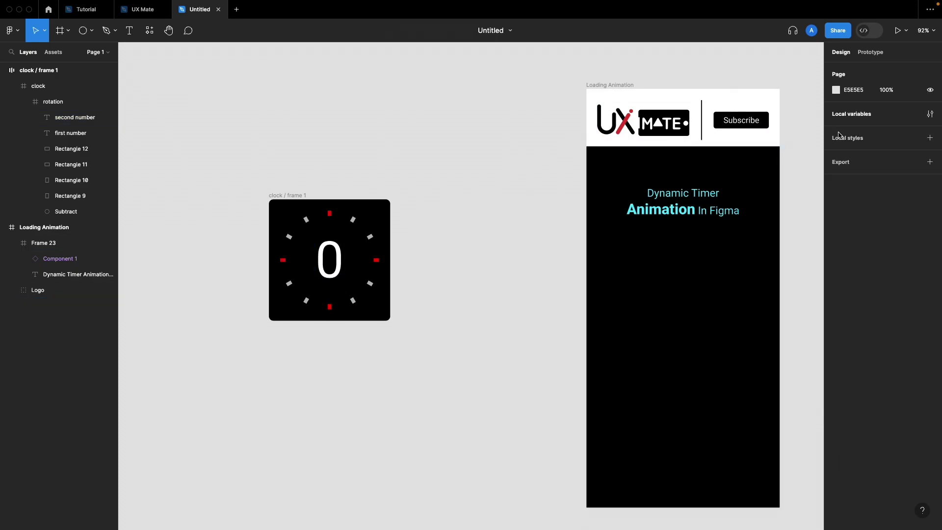
# Set the secondNumber local variable's value to 1 and close the variables window
pyautogui.click(850, 117)
pyautogui.click(709, 122)
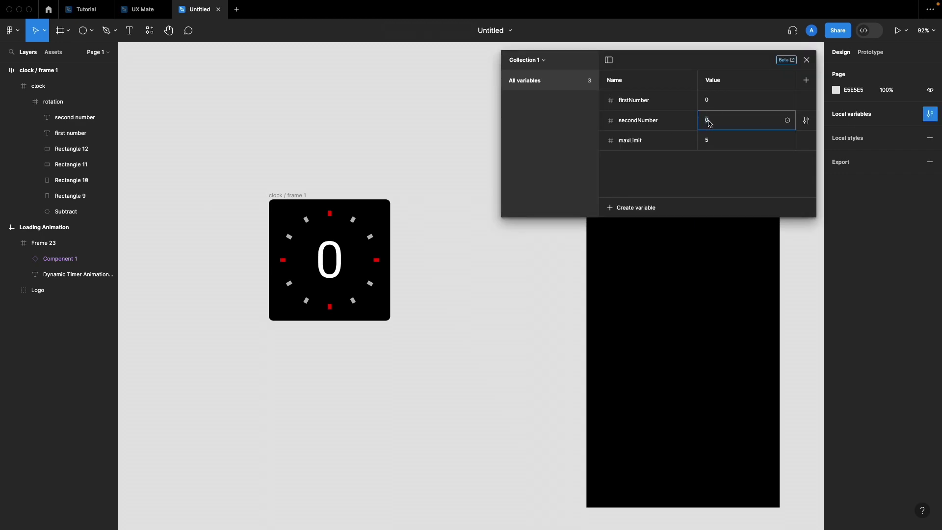
pyautogui.write('1')
pyautogui.press('Return')
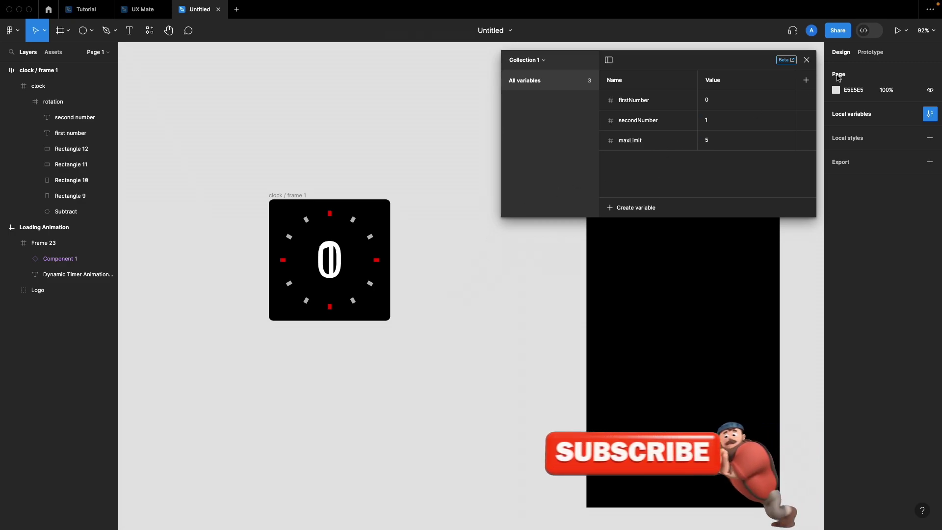
pyautogui.press('Escape')
# Duplicate the "clock / frame 1" frame and place the copy to its right with a gap of about 61
pyautogui.hscroll(1, 444, 265)
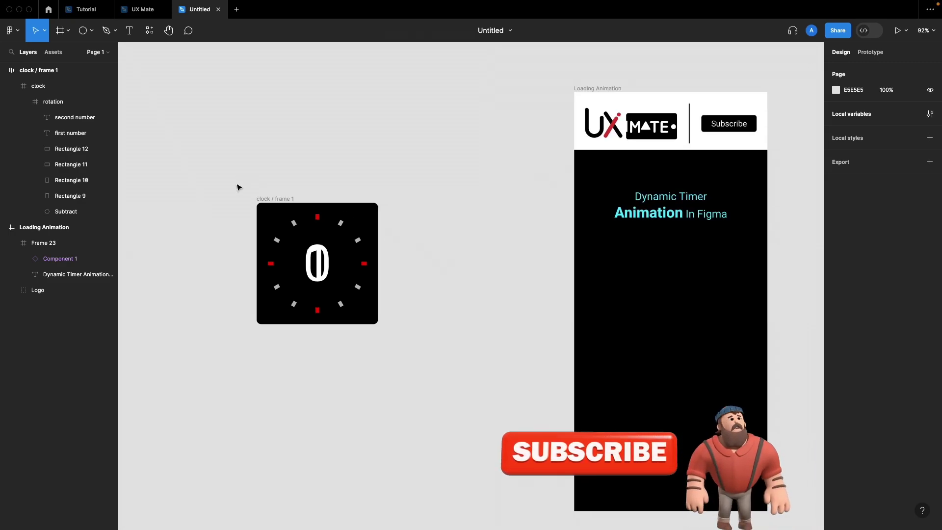
pyautogui.click(273, 202)
pyautogui.moveTo(273, 201); pyautogui.dragTo(436, 199)
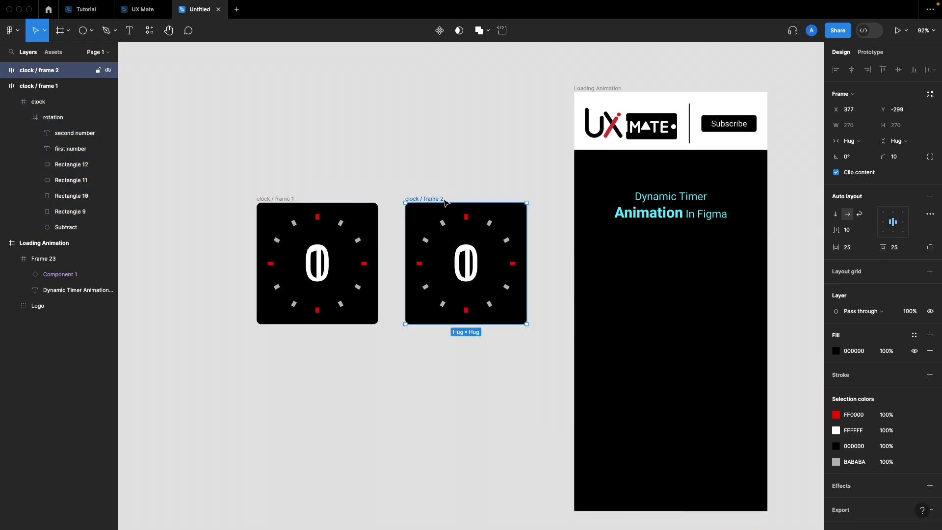
pyautogui.click(383, 182)
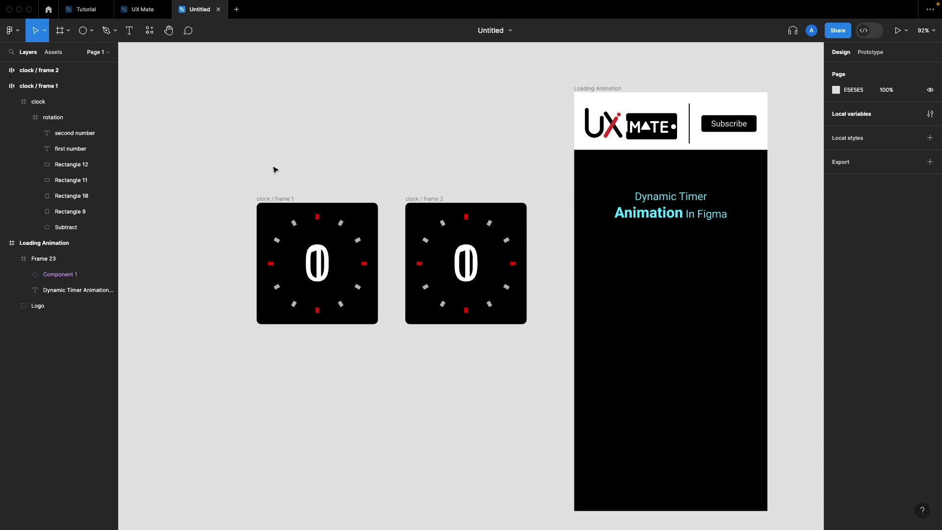
# Combine "clock / frame 1" and "clock / frame 2" into a component set
pyautogui.click(280, 196)
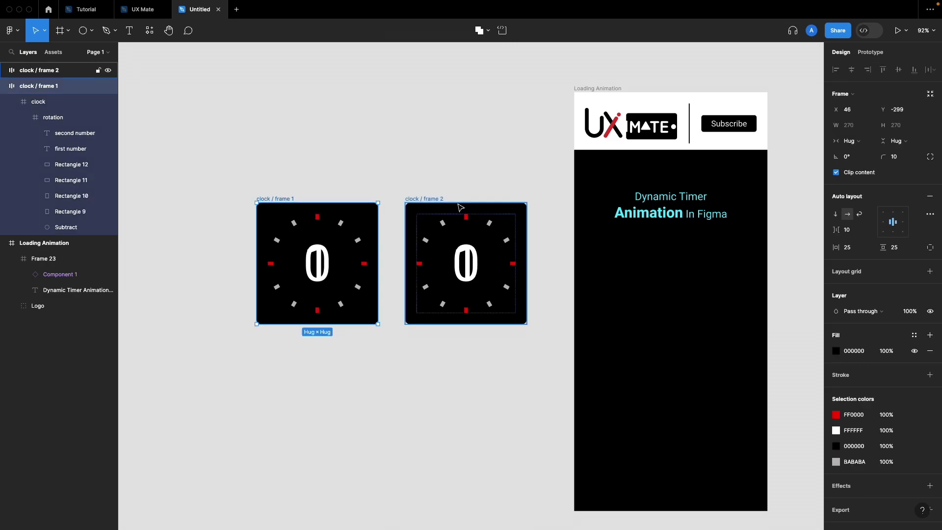
pyautogui.click(334, 156)
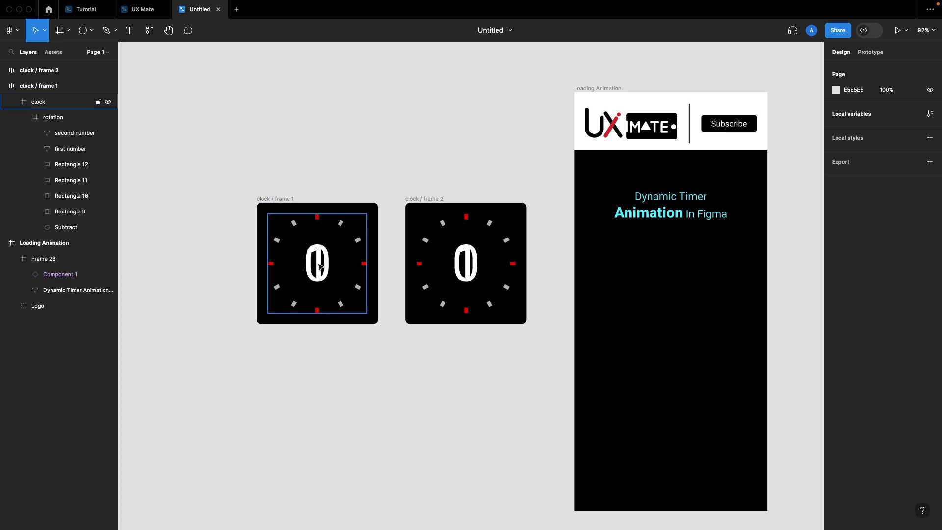
pyautogui.click(268, 200)
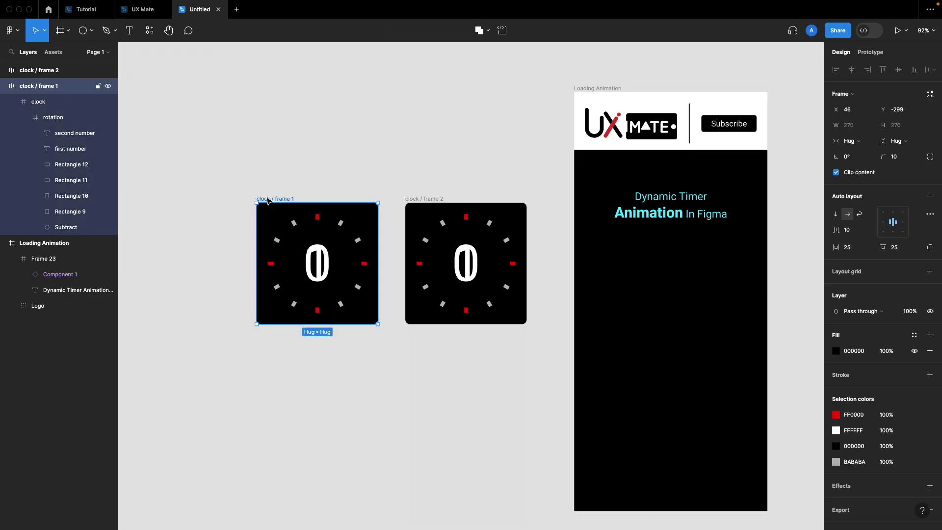
pyautogui.keyDown('shift'); pyautogui.click(428, 202); pyautogui.keyUp('shift')
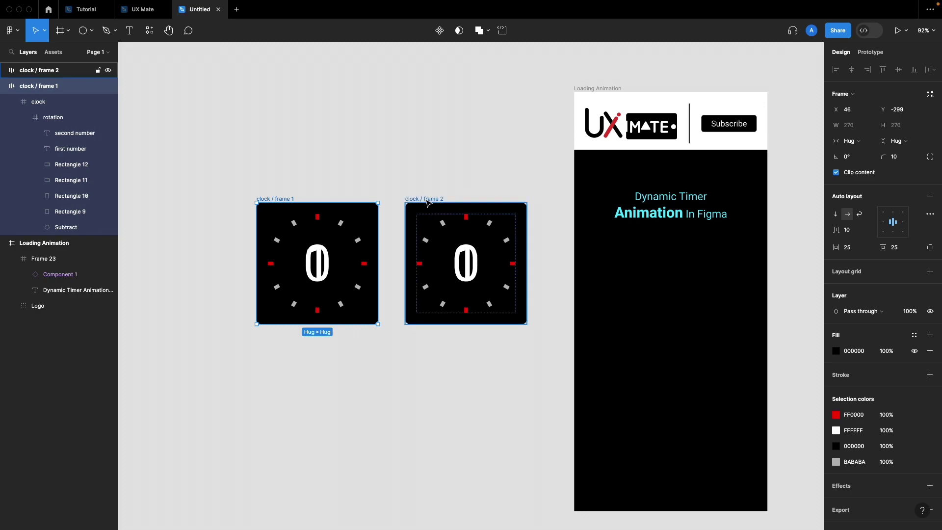
pyautogui.keyDown('shift'); pyautogui.click(428, 200); pyautogui.keyUp('shift')
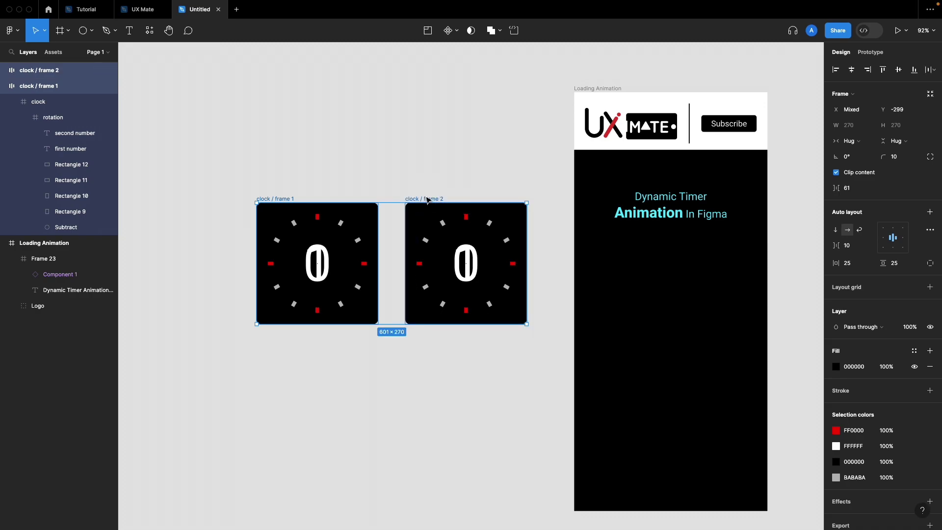
pyautogui.click(454, 31)
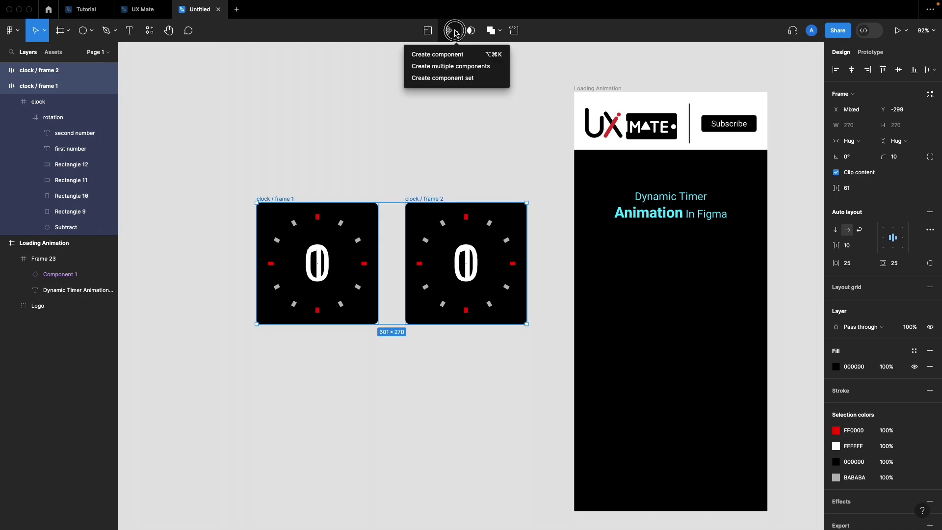
pyautogui.click(445, 78)
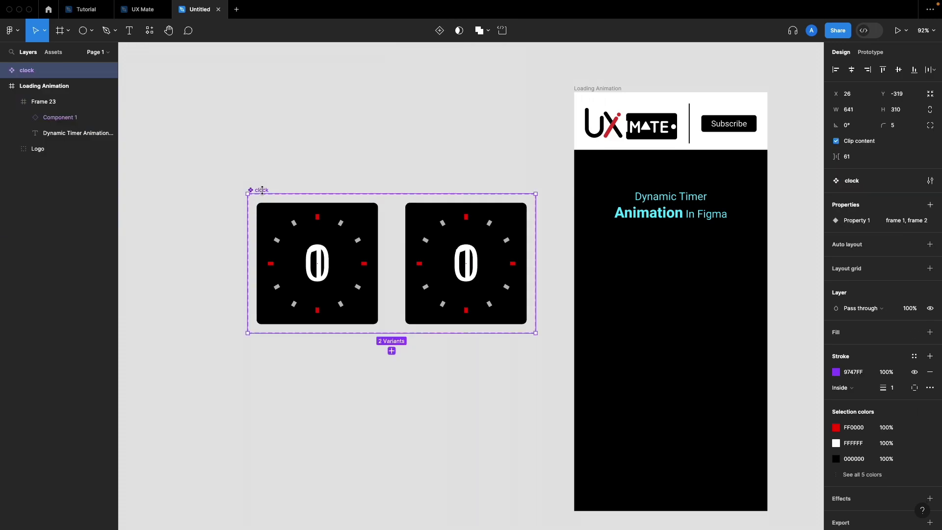
# Move the clock component set slightly left on the canvas, away from the Loading Animation frame
pyautogui.click(262, 191)
pyautogui.moveTo(263, 193); pyautogui.dragTo(237, 191)
pyautogui.click(310, 144)
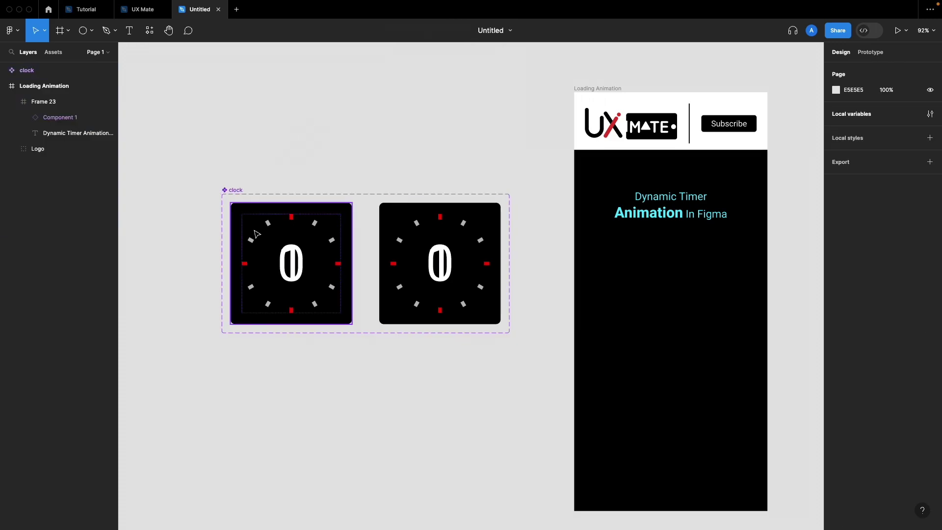
# In the frame 1 variant, move both number text layers out of the rotation frame into the clock frame, above rotation
pyautogui.click(267, 249)
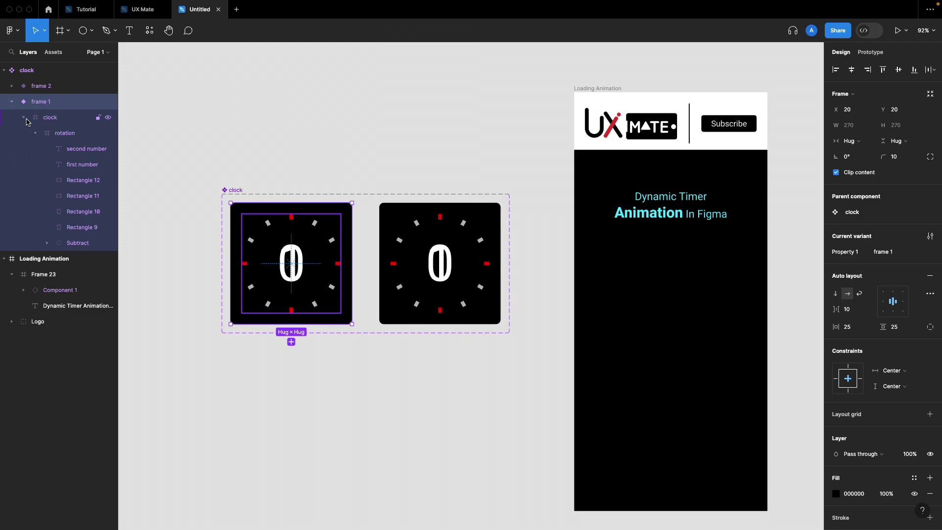
pyautogui.click(75, 149)
pyautogui.keyDown('shift'); pyautogui.click(79, 168); pyautogui.keyUp('shift')
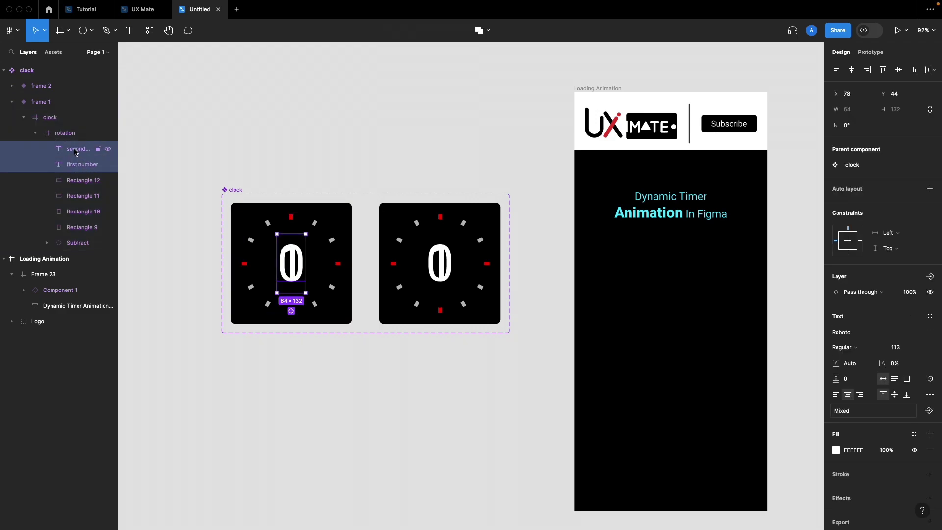
pyautogui.moveTo(76, 152); pyautogui.dragTo(83, 132)
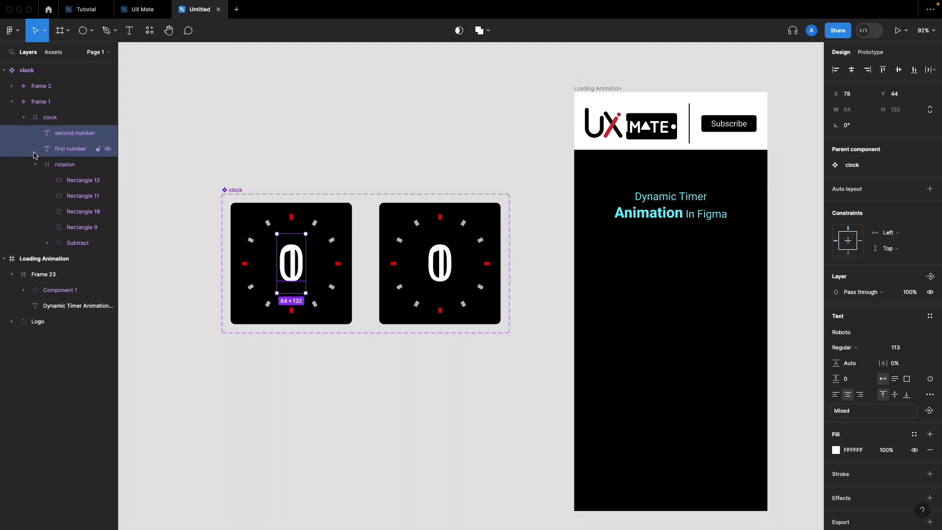
pyautogui.click(35, 165)
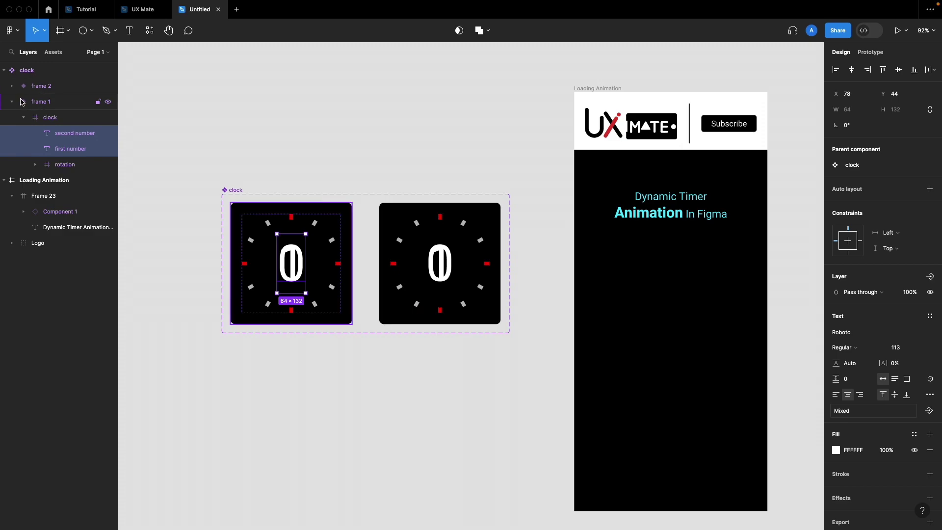
# In the frame 2 variant, move both number text layers out of the rotation frame into its clock frame, above rotation
pyautogui.click(13, 87)
pyautogui.click(78, 133)
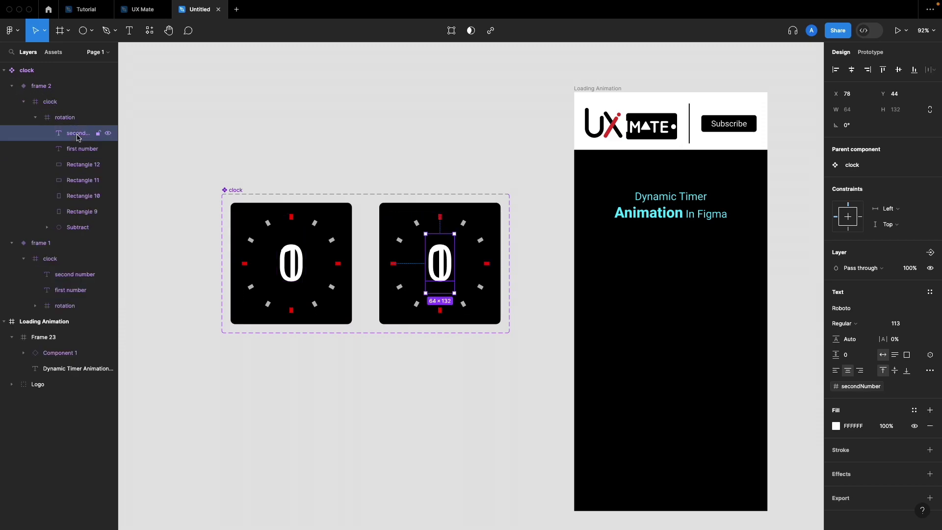
pyautogui.keyDown('shift'); pyautogui.click(76, 150); pyautogui.keyUp('shift')
pyautogui.moveTo(76, 149); pyautogui.dragTo(75, 115)
# Set the rotation angle of the frame 2 variant's "rotation" frame to 90°
pyautogui.click(43, 150)
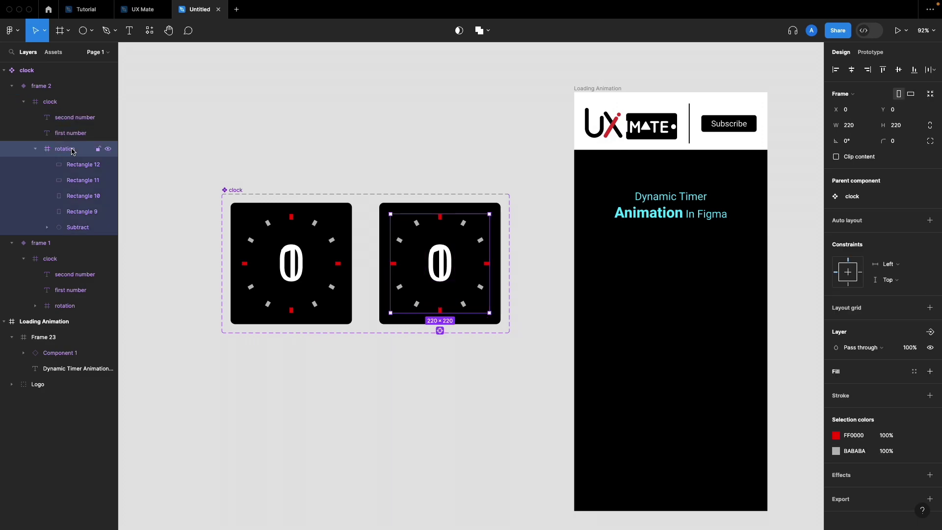
pyautogui.click(34, 149)
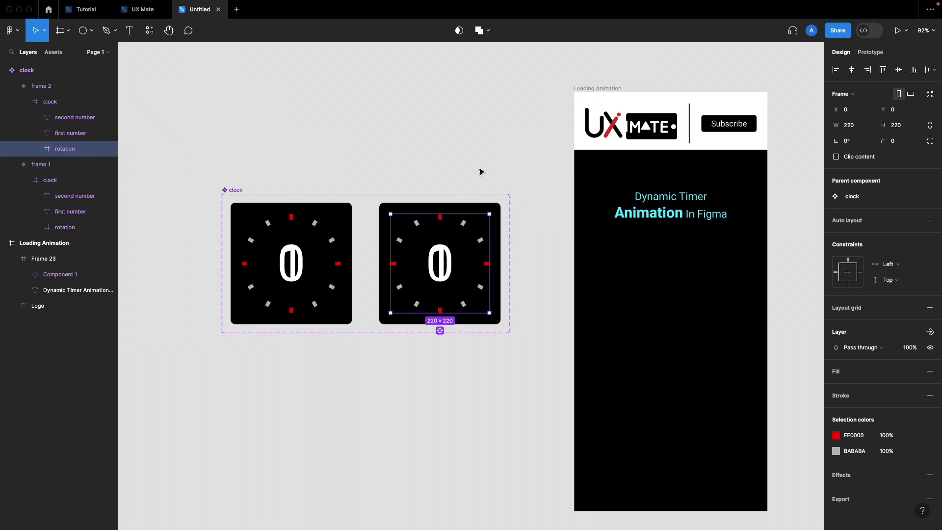
pyautogui.click(854, 142)
pyautogui.write('90')
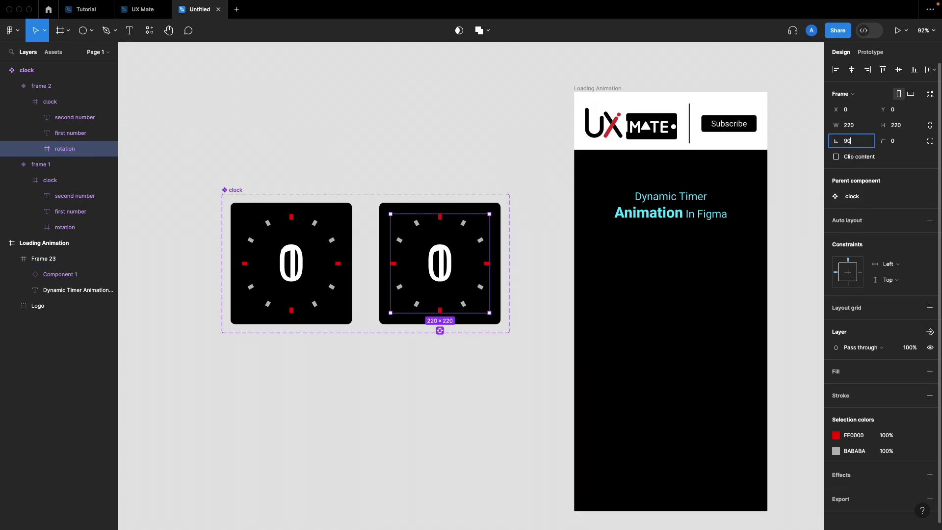
pyautogui.press('Return')
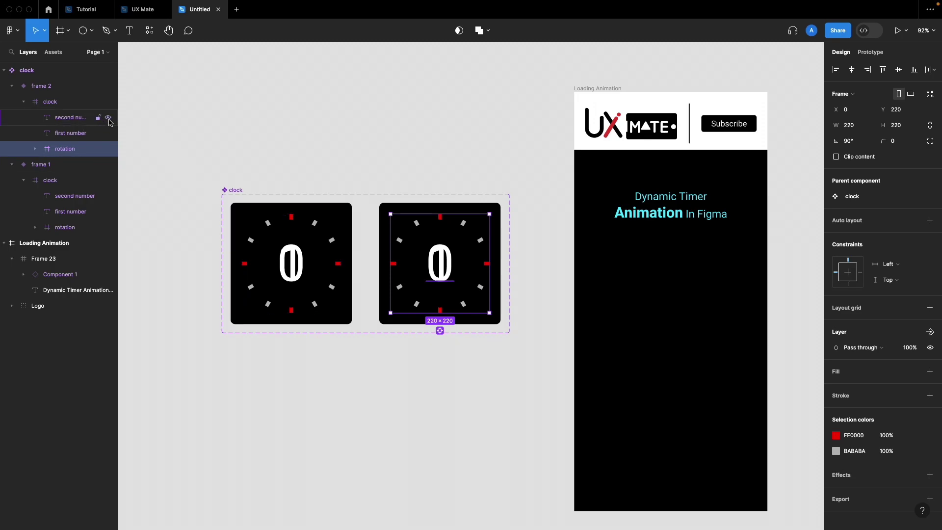
# Hide the "second number" text layers in both the frame 2 and frame 1 variants
pyautogui.click(108, 120)
pyautogui.click(86, 196)
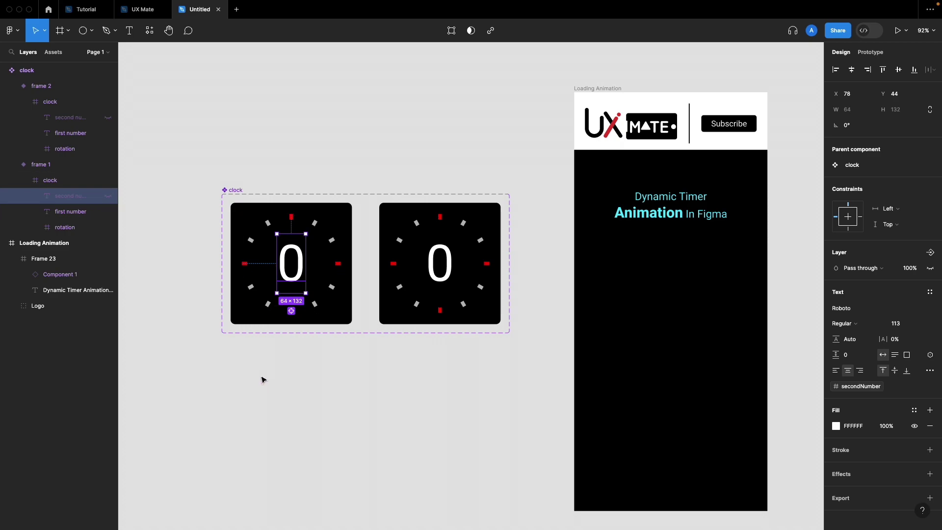
# Add a prototype connection from the frame 1 variant to the frame 2 variant
pyautogui.click(346, 323)
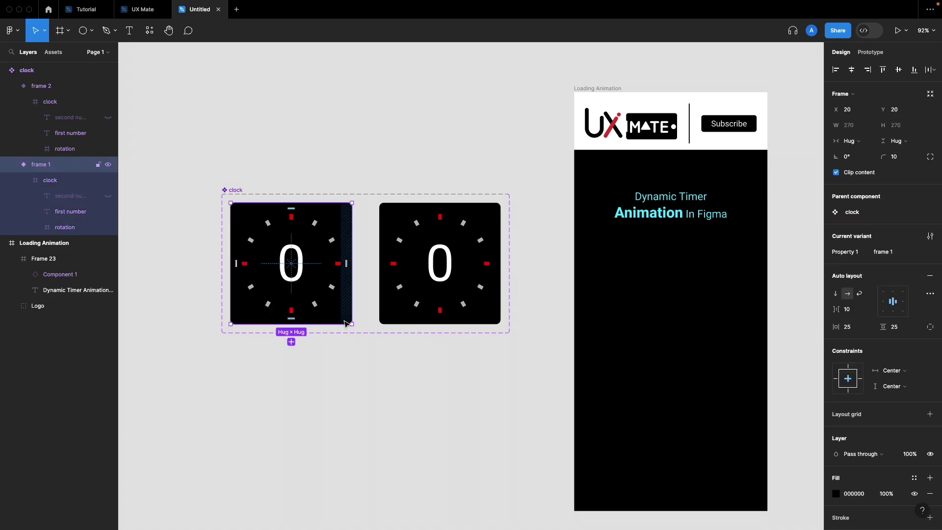
pyautogui.click(871, 53)
pyautogui.moveTo(352, 264); pyautogui.dragTo(414, 229)
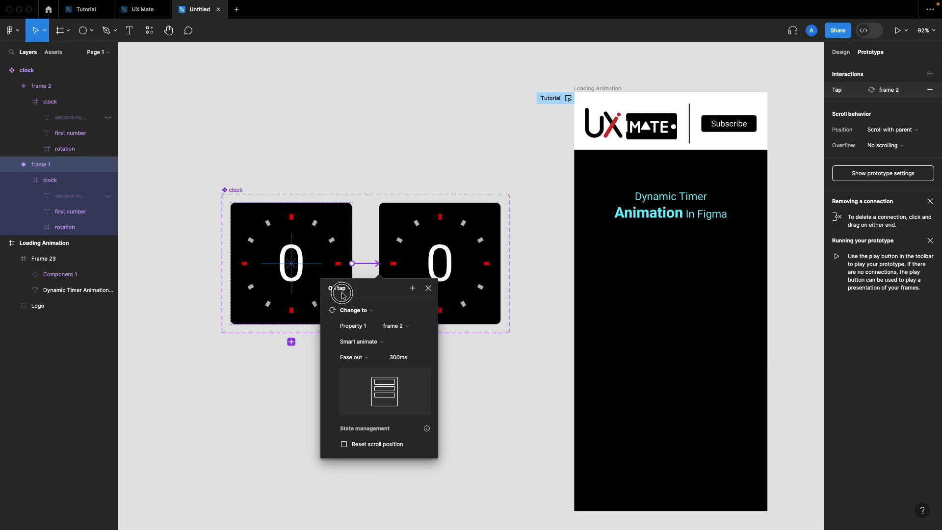
# Change the frame 1 interaction's trigger to After delay with a delay of 1000 ms
pyautogui.click(337, 289)
pyautogui.click(343, 411)
pyautogui.click(357, 308)
pyautogui.write('1000m')
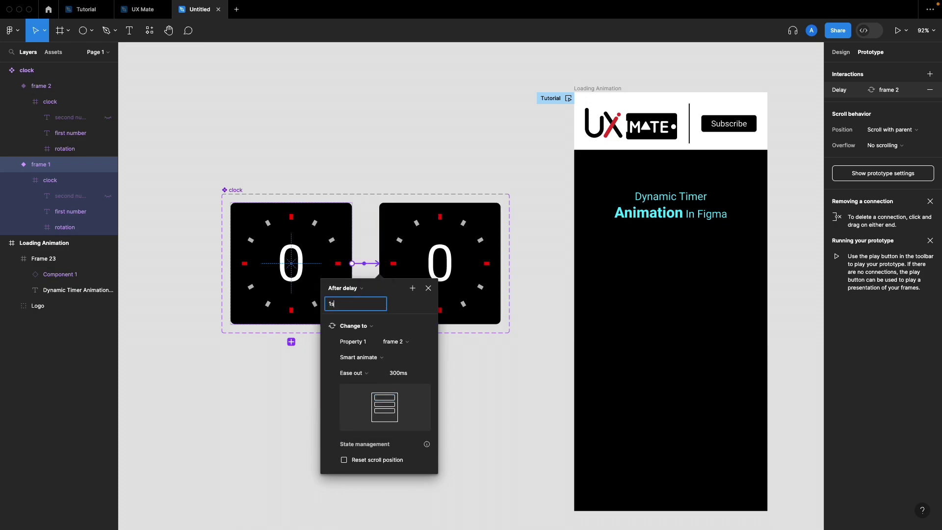
pyautogui.write('s')
pyautogui.press('Return')
# Set the frame 1 interaction's Smart animate easing to Ease in and out, and select the frame 2 variant
pyautogui.click(370, 378)
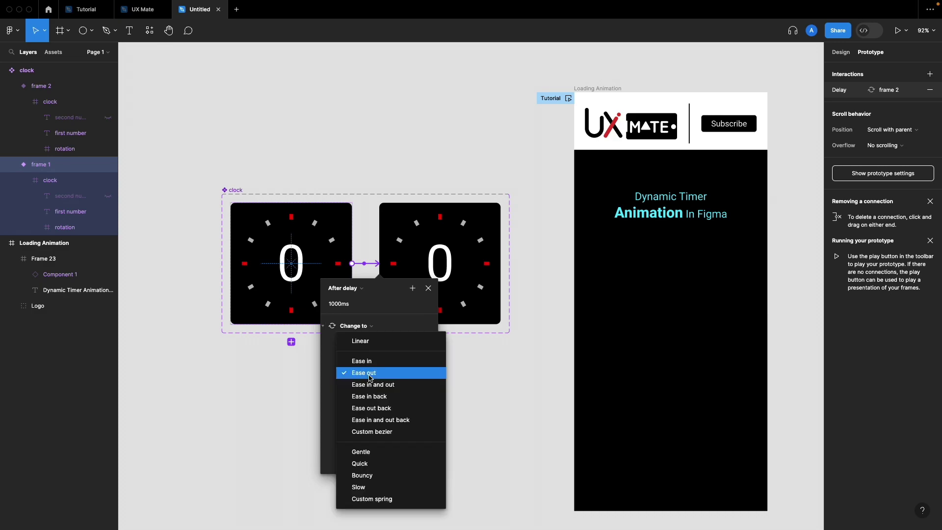
pyautogui.click(375, 389)
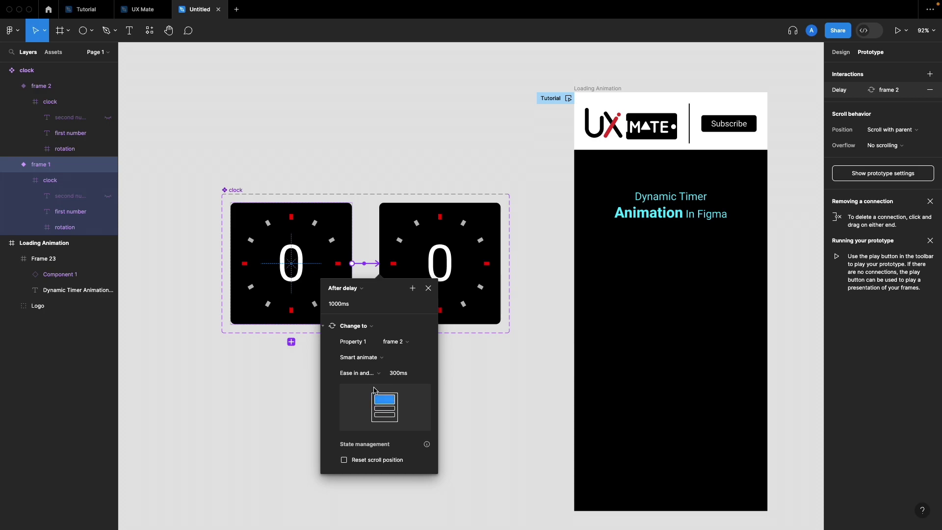
pyautogui.click(402, 212)
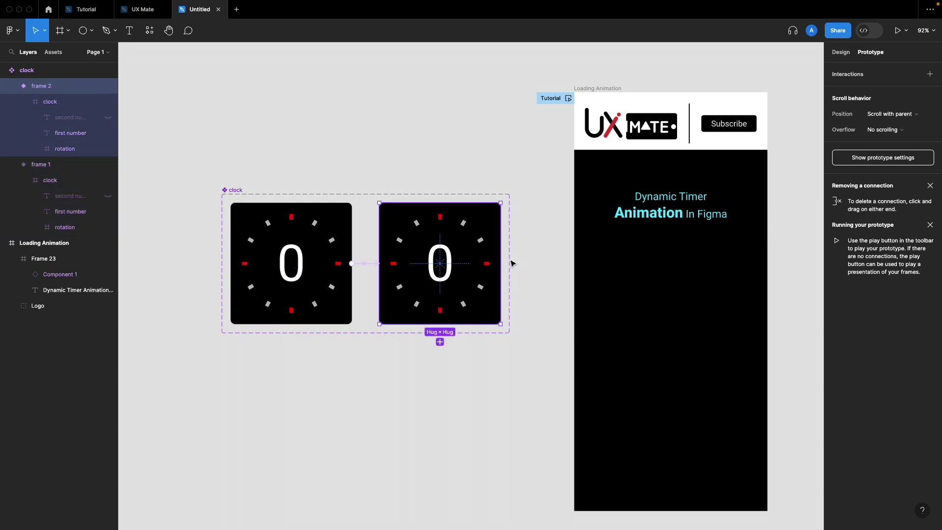
# Connect the frame 2 variant back to the frame 1 variant with an After delay trigger of 1000 ms
pyautogui.moveTo(502, 264); pyautogui.dragTo(343, 271)
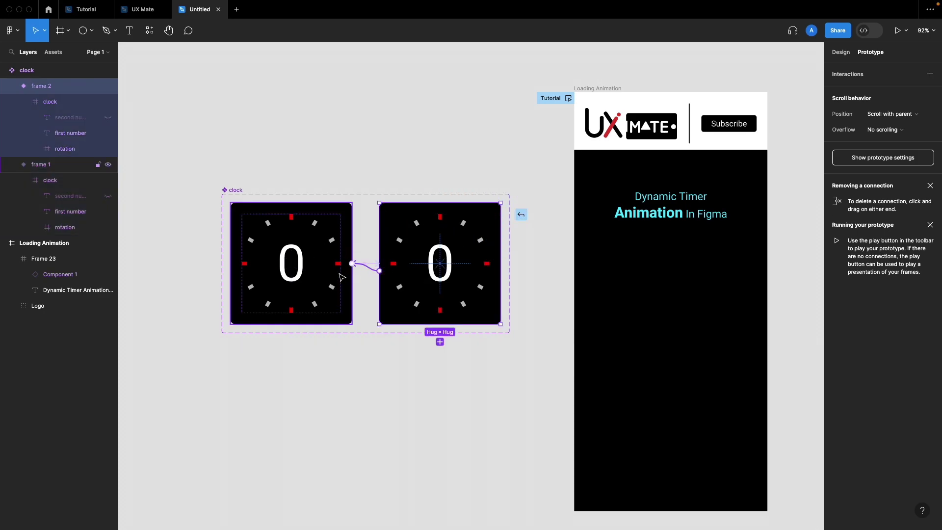
pyautogui.click(312, 289)
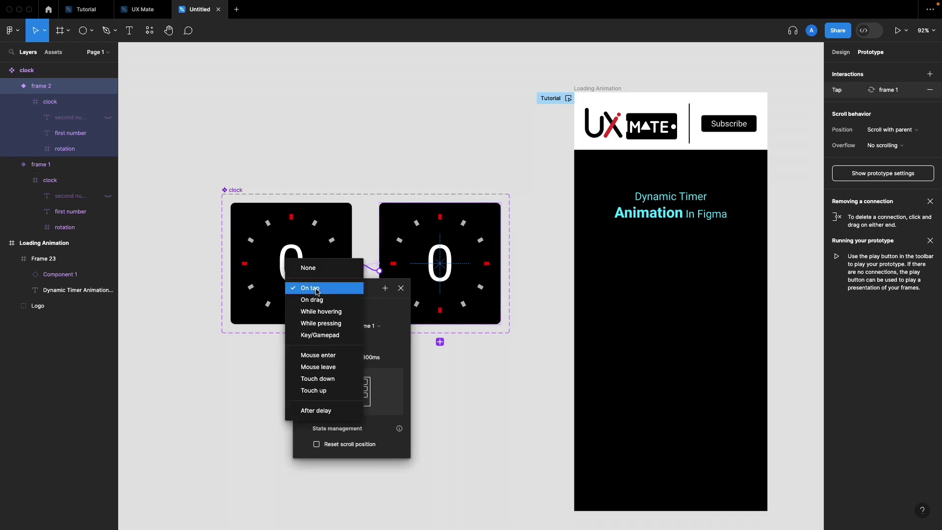
pyautogui.click(317, 412)
pyautogui.click(333, 305)
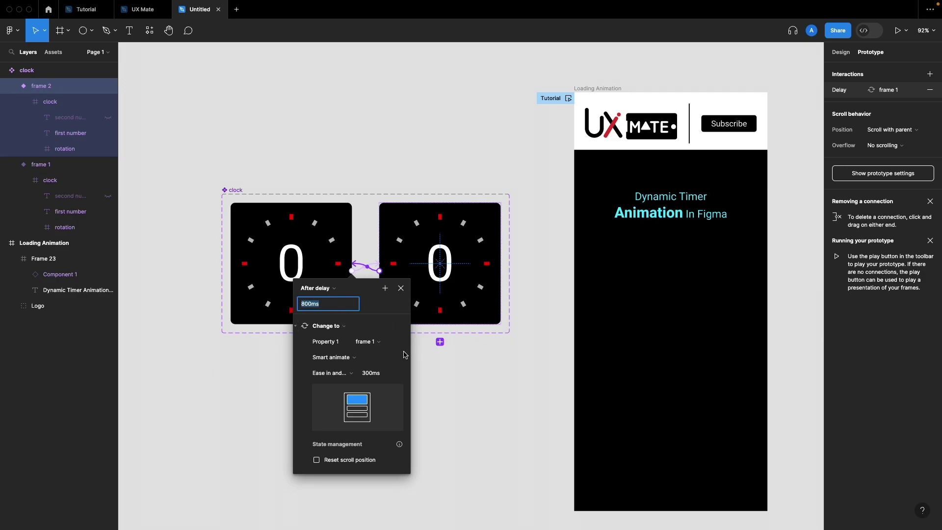
pyautogui.write('1000')
pyautogui.press('Return')
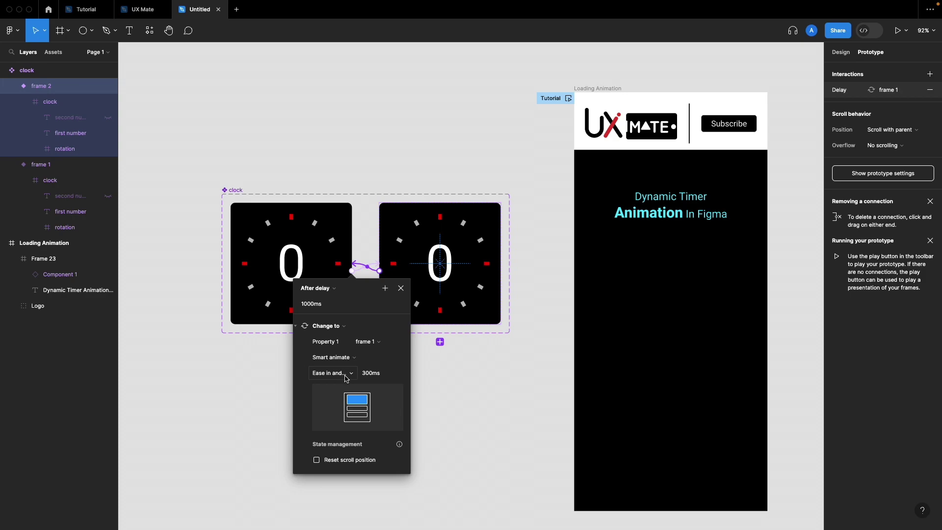
# Set the frame 2 interaction's animation to Instant and close the interaction details
pyautogui.click(347, 359)
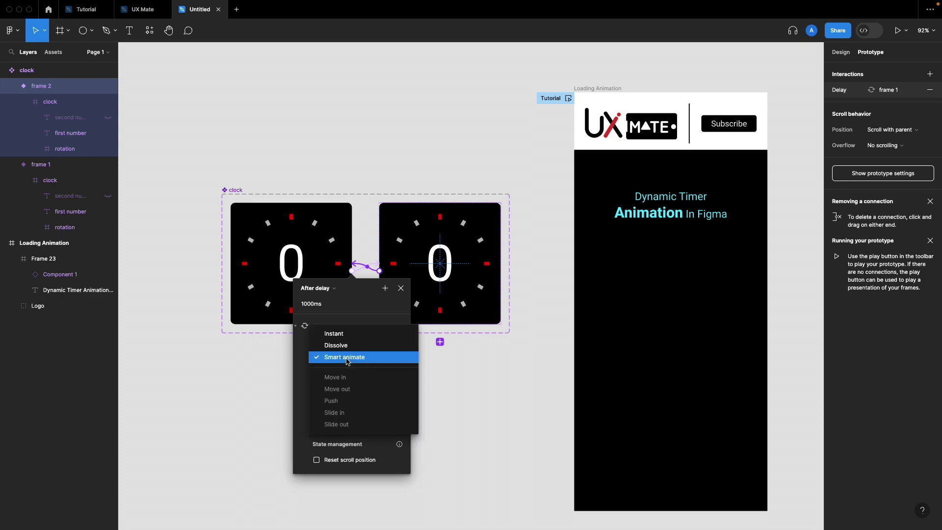
pyautogui.click(345, 336)
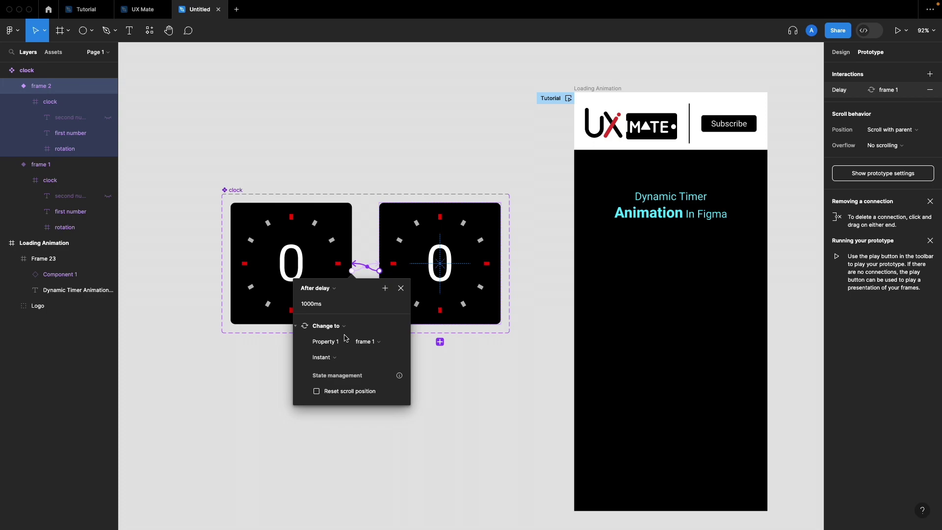
pyautogui.click(402, 289)
# Place an instance of the frame 1 clock variant in the Loading Animation frame and centre it horizontally and vertically
pyautogui.click(280, 261)
pyautogui.moveTo(284, 264); pyautogui.dragTo(633, 314)
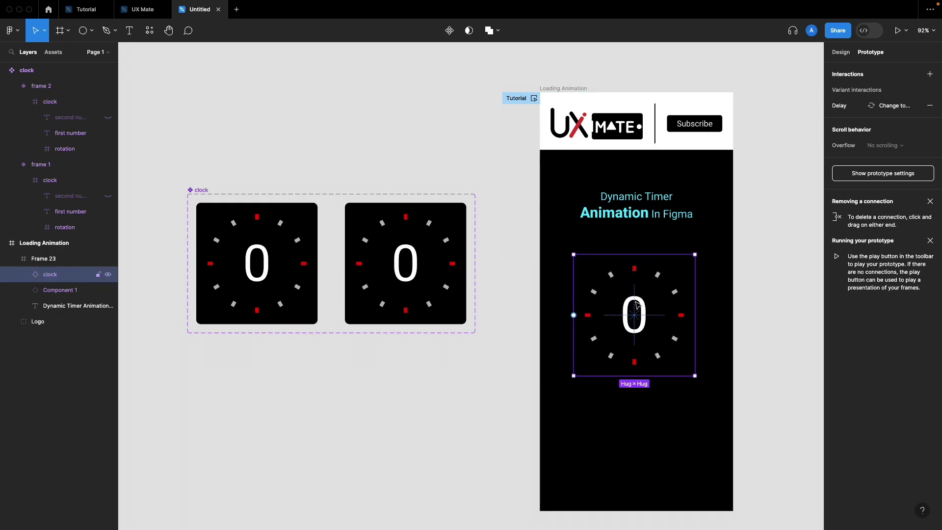
pyautogui.click(841, 52)
pyautogui.click(851, 69)
pyautogui.click(902, 70)
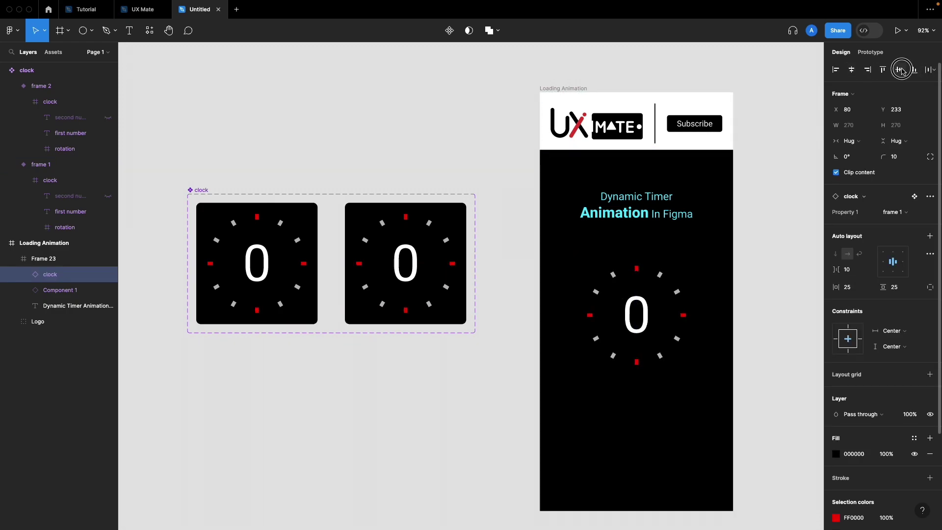
# Preview the Tutorial flow starting from the Loading Animation frame
pyautogui.click(567, 87)
pyautogui.click(870, 52)
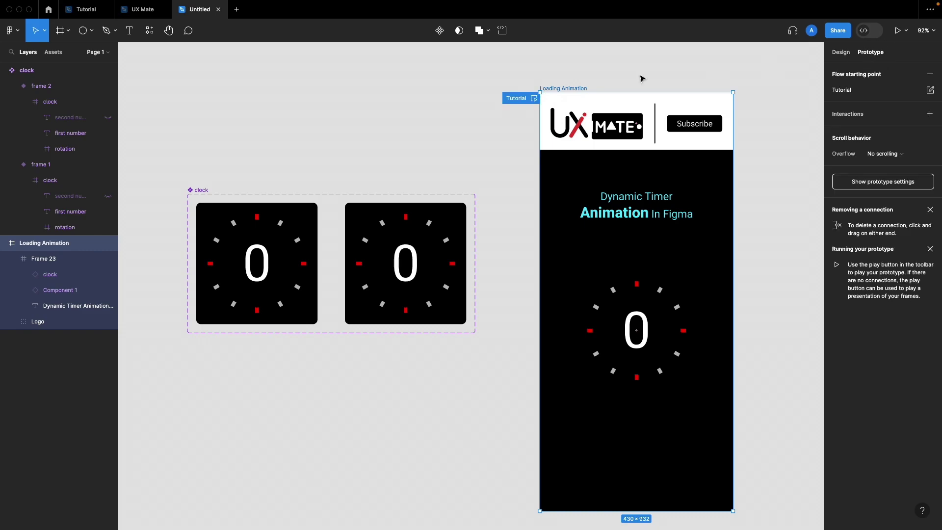
pyautogui.click(535, 99)
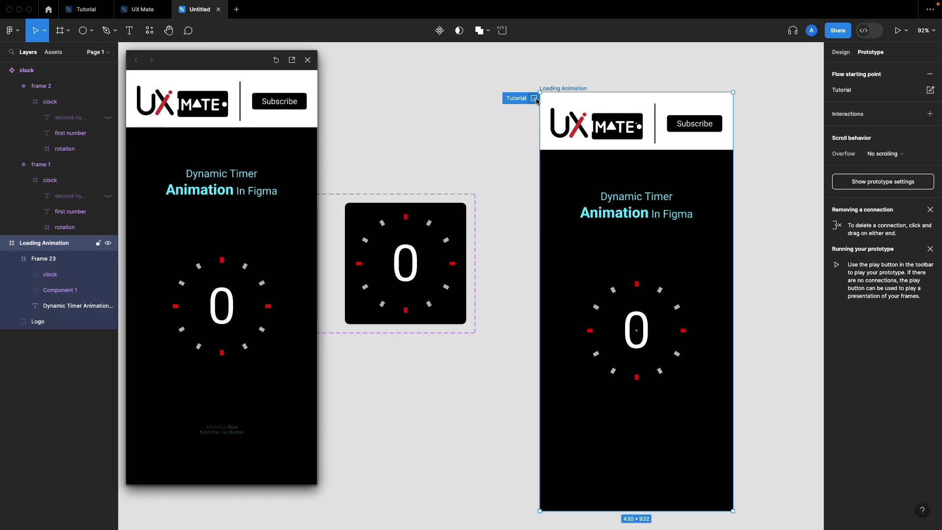
# Add a Set variable action to the frame 1 variant's delay interaction that sets firstNumber to firstNumber + 1
pyautogui.hscroll(-5, 458, 330)
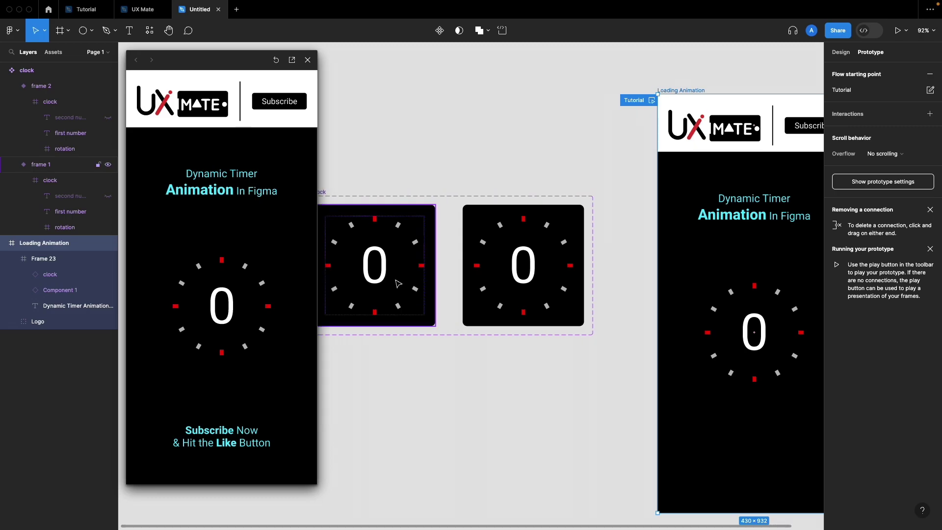
pyautogui.click(398, 284)
pyautogui.hscroll(-2, 396, 282)
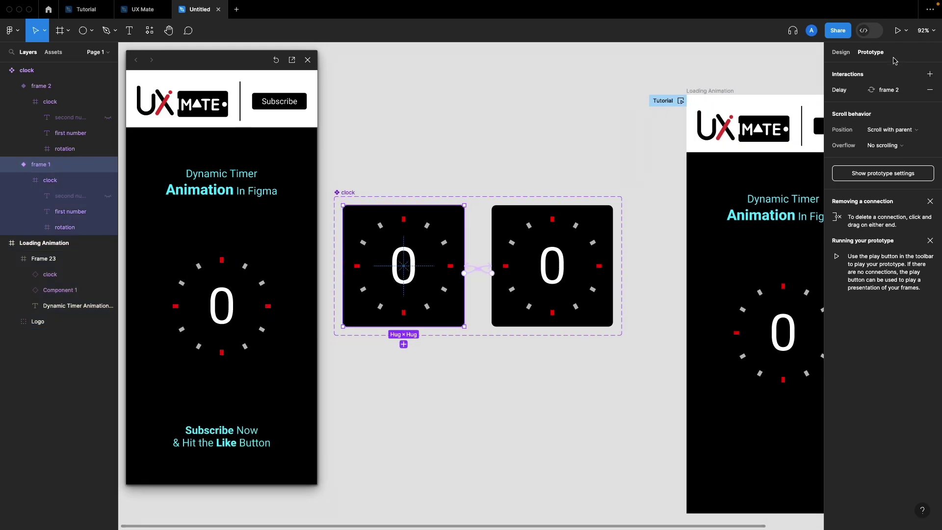
pyautogui.click(840, 90)
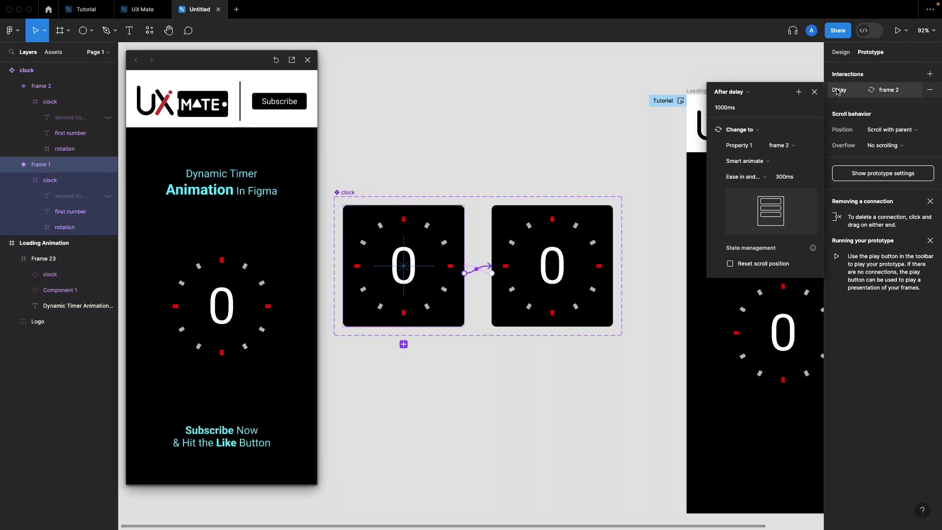
pyautogui.click(740, 134)
pyautogui.click(820, 130)
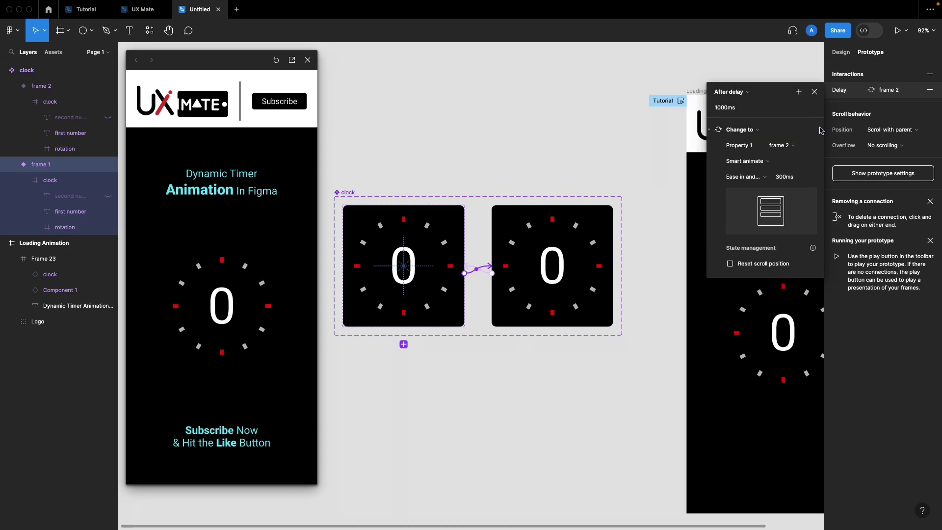
pyautogui.click(798, 91)
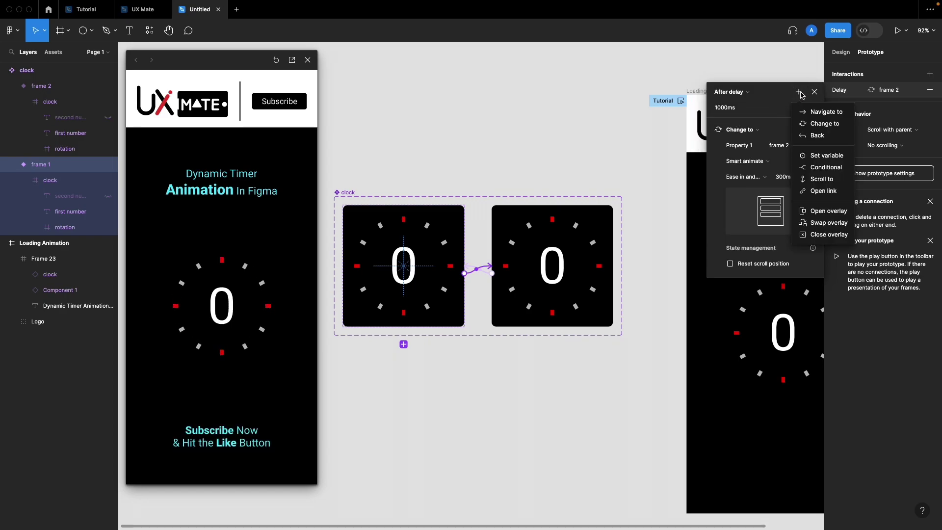
pyautogui.click(827, 156)
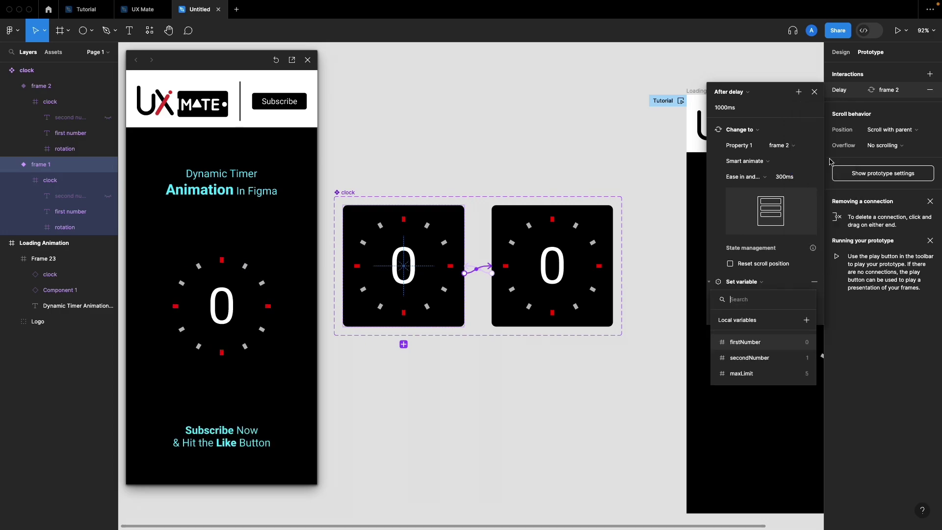
pyautogui.click(743, 342)
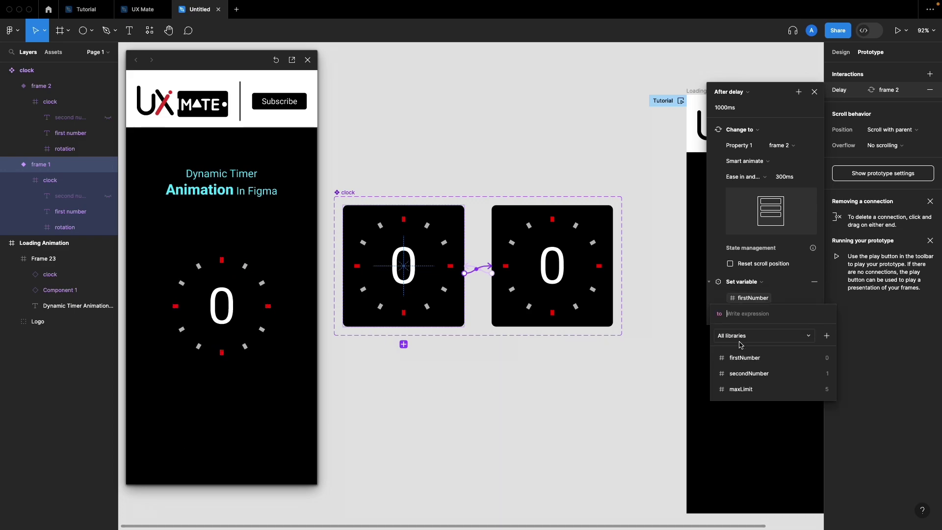
pyautogui.click(744, 357)
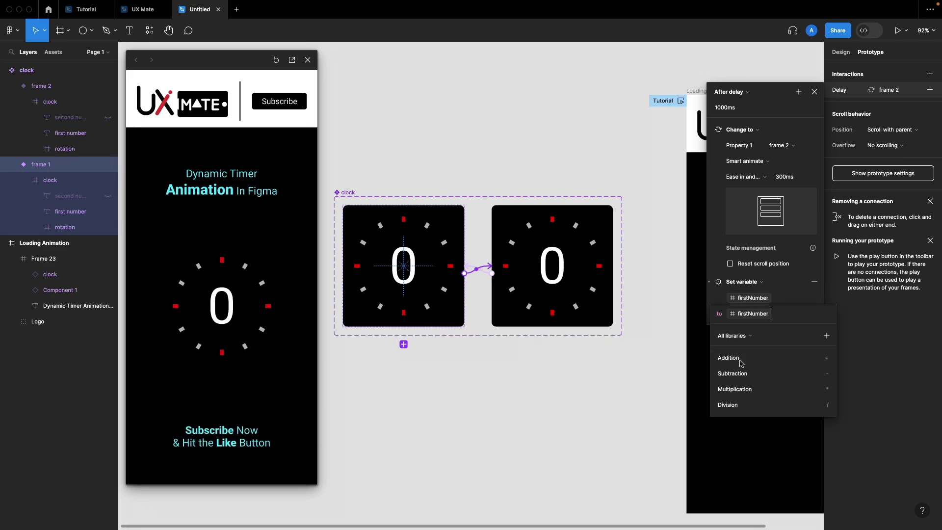
pyautogui.write('+1')
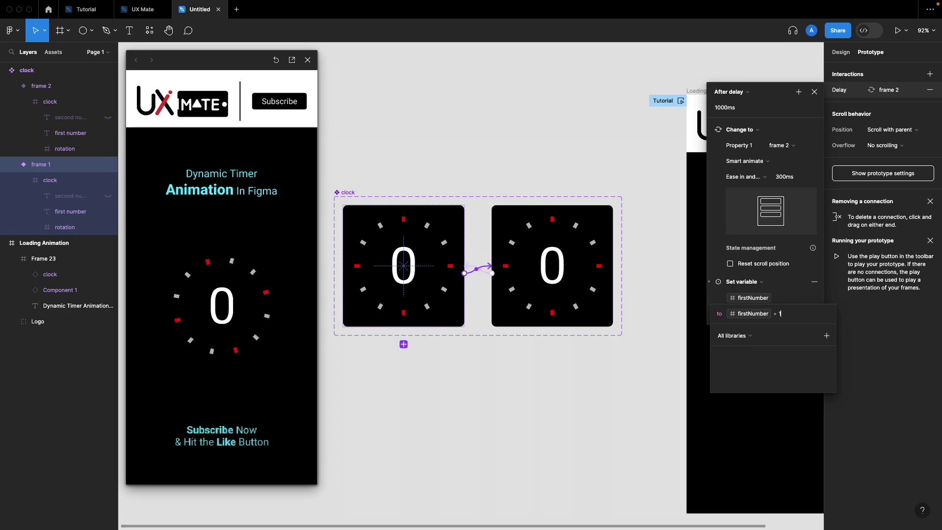
pyautogui.press('Return')
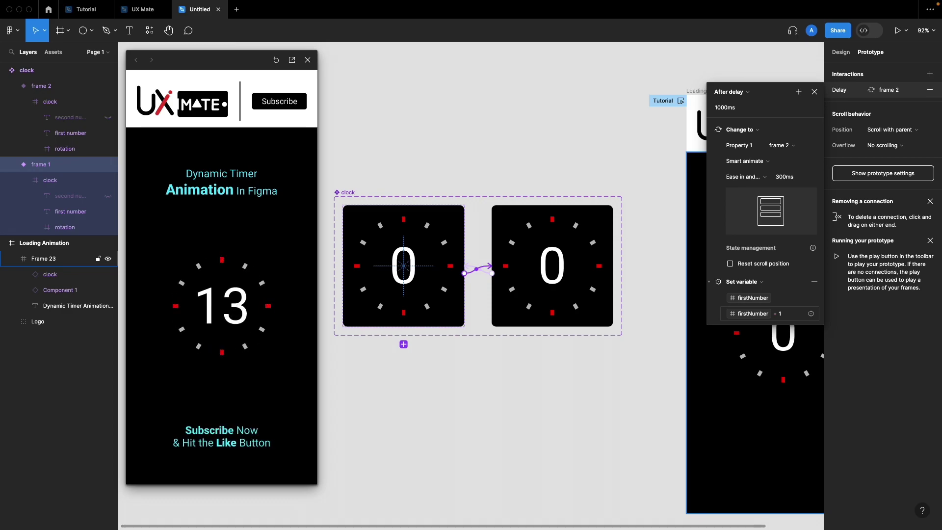
# Close the prototype preview and unhide the "second number" text layers in the frame 1 and frame 2 variants
pyautogui.click(307, 61)
pyautogui.doubleClick(403, 255)
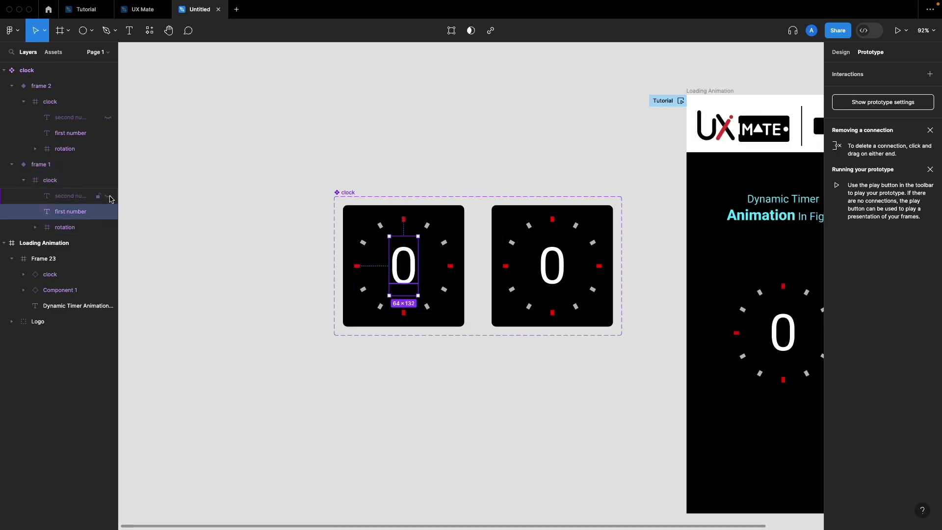
pyautogui.click(110, 197)
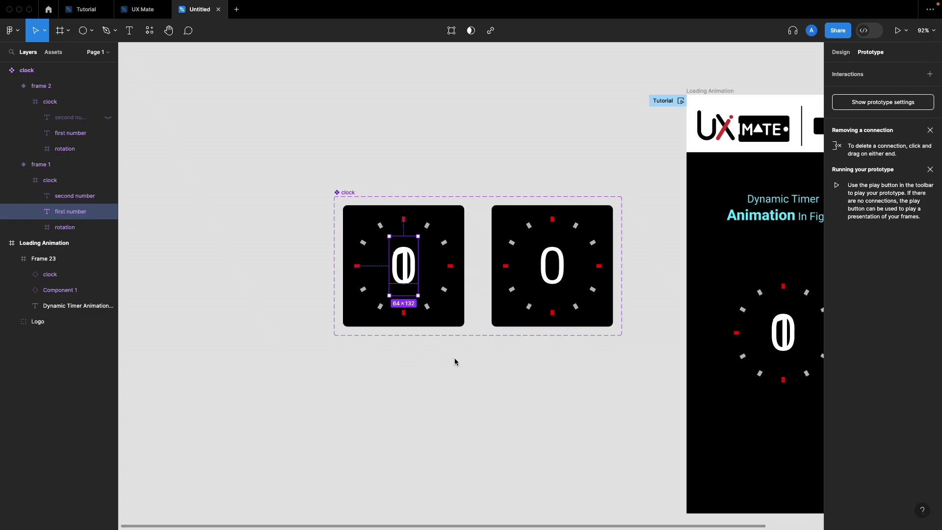
pyautogui.click(73, 120)
pyautogui.click(108, 117)
# Set the font size of the "second number" text in the frame 1 variant to 40
pyautogui.click(51, 167)
pyautogui.click(72, 212)
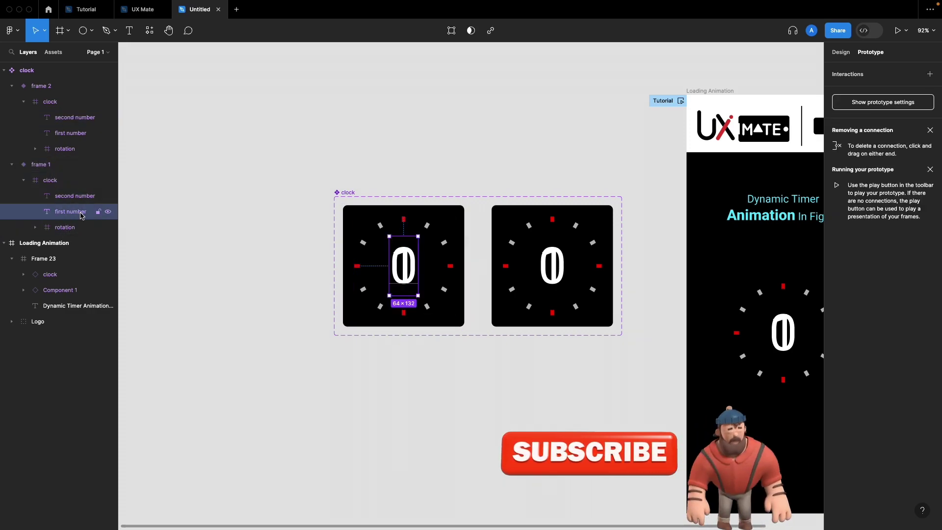
pyautogui.click(840, 52)
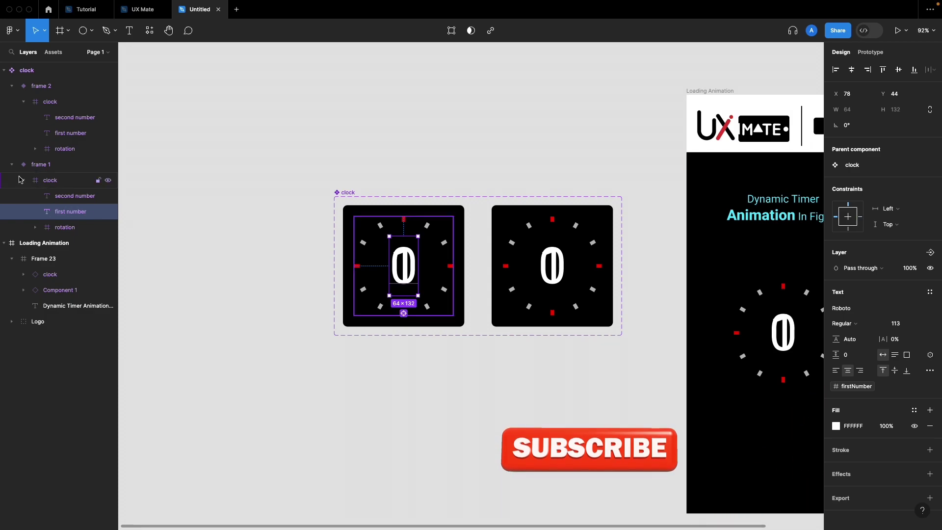
pyautogui.click(72, 202)
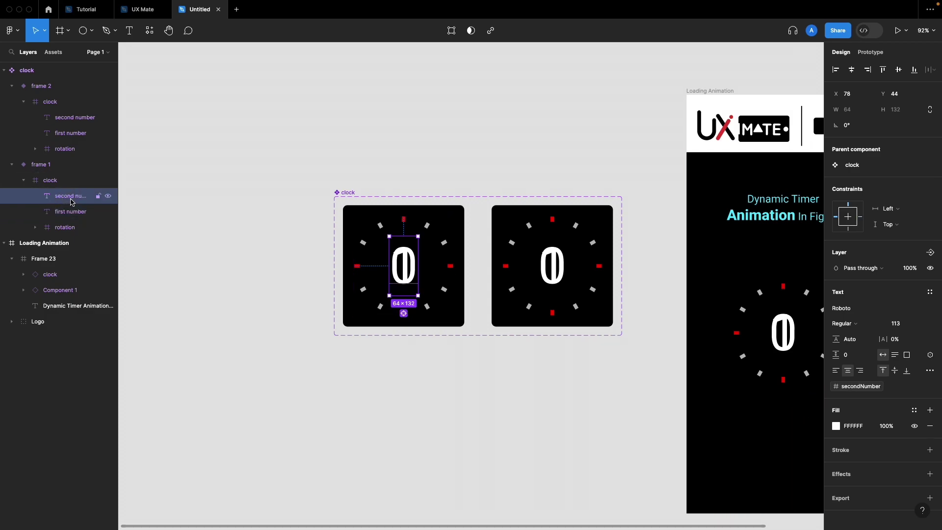
pyautogui.click(900, 324)
pyautogui.write('40')
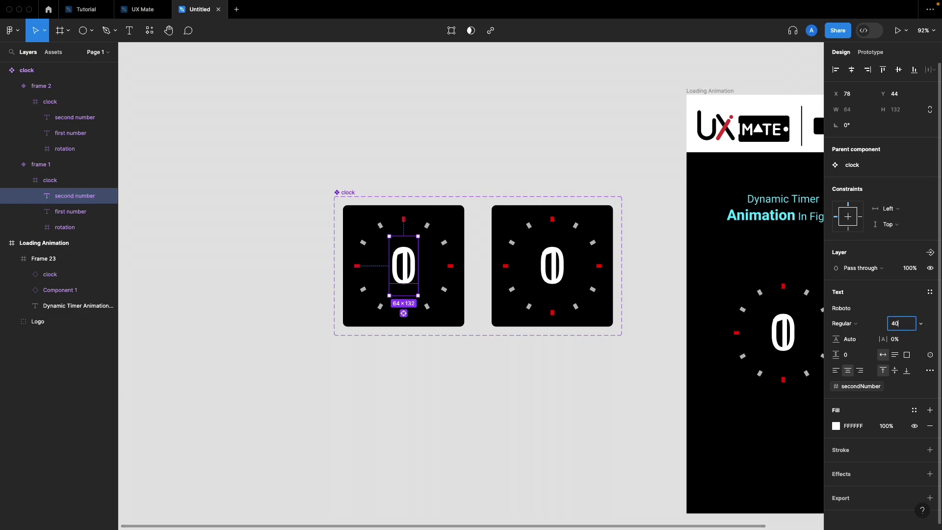
pyautogui.press('Return')
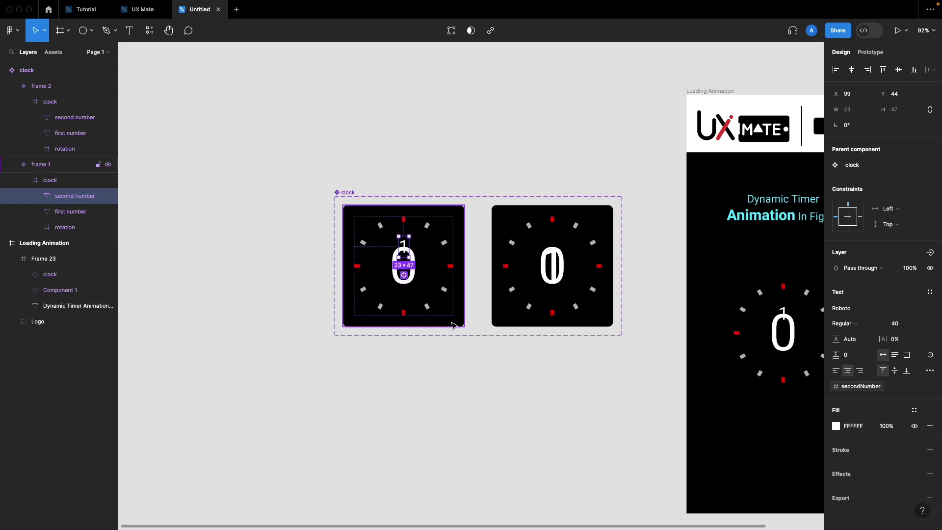
# Adjust the vertical position of frame 1's "second number" text to Y 63
pyautogui.hotkey('shift', 'Down')
pyautogui.hotkey('shift', 'Down')
pyautogui.hotkey('shift', 'Down')
pyautogui.hotkey('shift', 'Down')
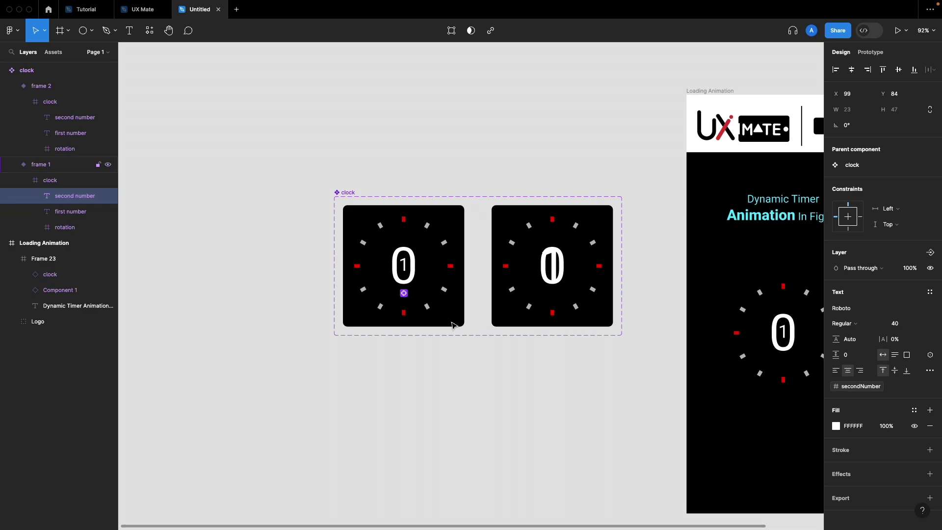
pyautogui.hotkey('shift', 'Up')
pyautogui.hotkey('shift', 'Up')
pyautogui.press('Down')
pyautogui.press('Down')
pyautogui.press('Down')
pyautogui.press('Down')
pyautogui.press('Down')
pyautogui.press('Down')
pyautogui.press('Down')
pyautogui.press('Down')
pyautogui.press('Down')
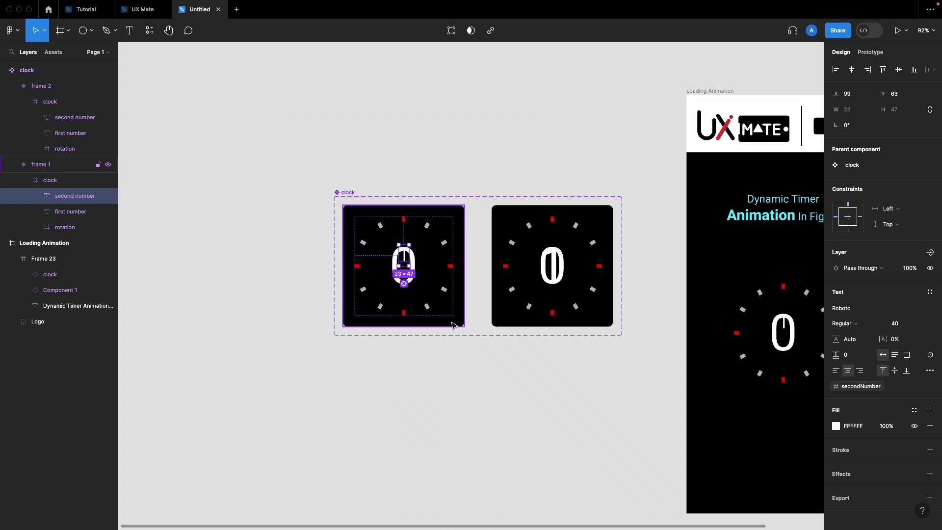
# Move frame 1's "second number" text horizontally out of the clock, past its right edge, to X 259
pyautogui.hotkey('shift', 'Right')
pyautogui.hotkey('shift', 'Right')
pyautogui.hotkey('shift', 'Right')
pyautogui.hotkey('shift', 'Right')
pyautogui.hotkey('shift', 'Right')
pyautogui.hotkey('shift', 'Right')
pyautogui.hotkey('shift', 'Right')
pyautogui.hotkey('shift', 'Right')
pyautogui.hotkey('shift', 'Right')
pyautogui.hotkey('shift', 'Right')
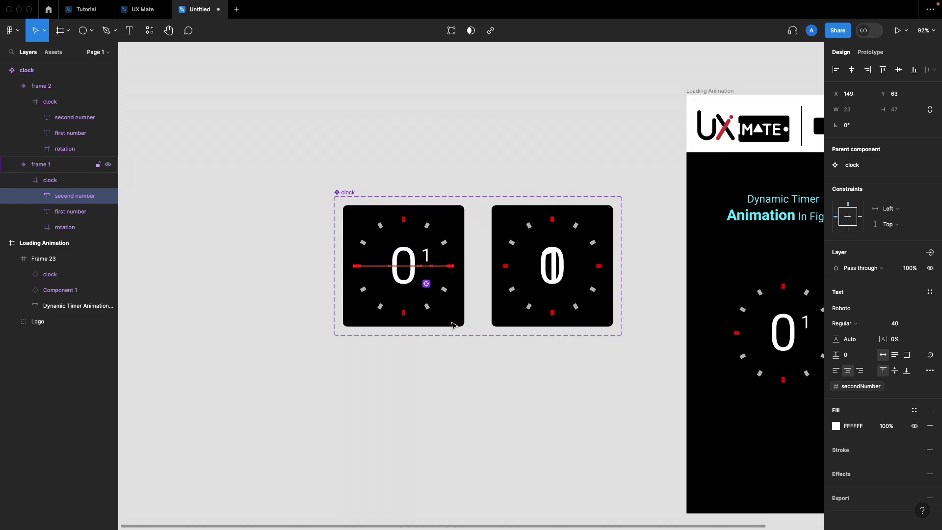
pyautogui.hotkey('shift', 'Right')
pyautogui.hotkey('shift', 'Right')
pyautogui.hotkey('shift', 'Right')
pyautogui.hotkey('shift', 'Right')
pyautogui.hotkey('shift', 'Right')
pyautogui.hotkey('shift', 'Right')
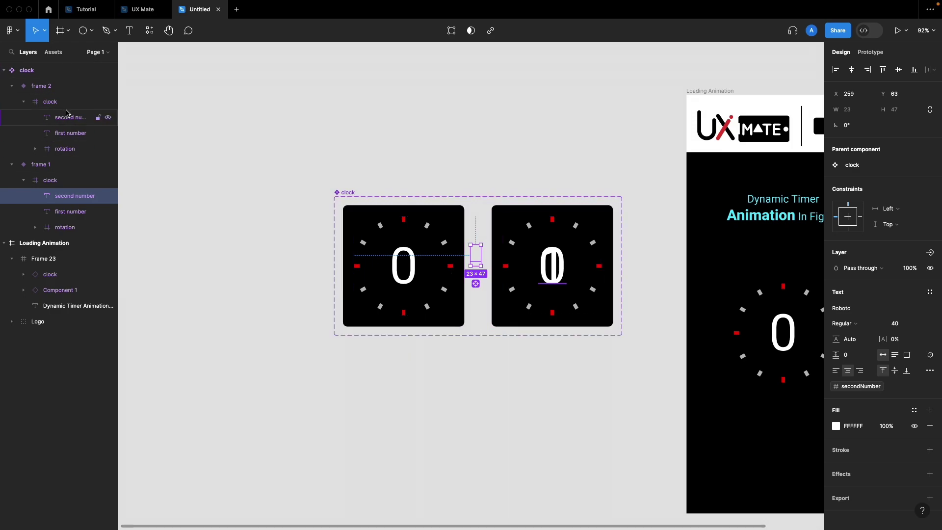
# Set the font size of frame 2's "first number" text to 40 and select the overlapping "second number" text
pyautogui.click(71, 133)
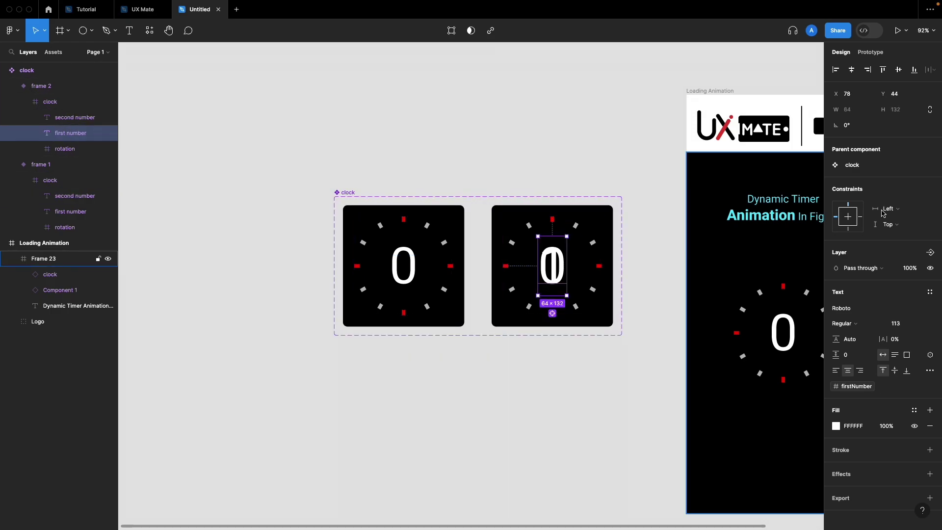
pyautogui.click(901, 324)
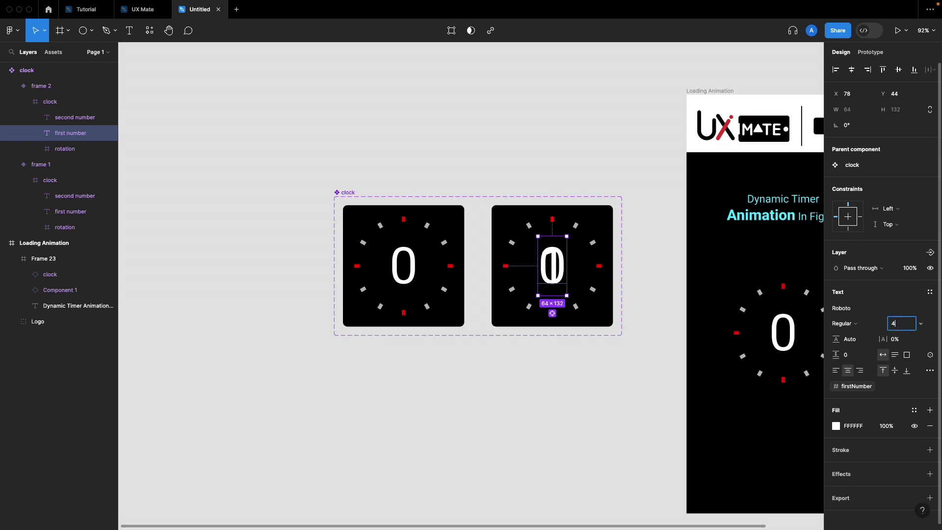
pyautogui.press('Return')
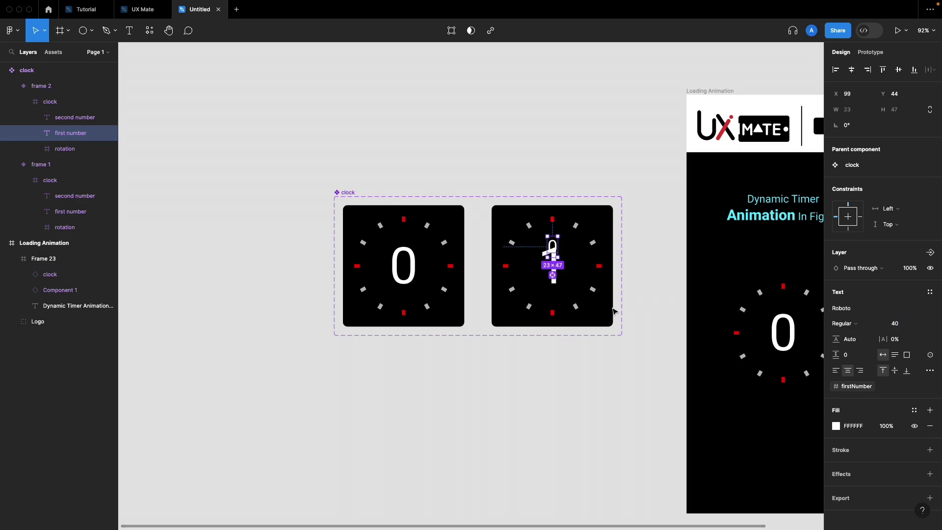
pyautogui.click(555, 244)
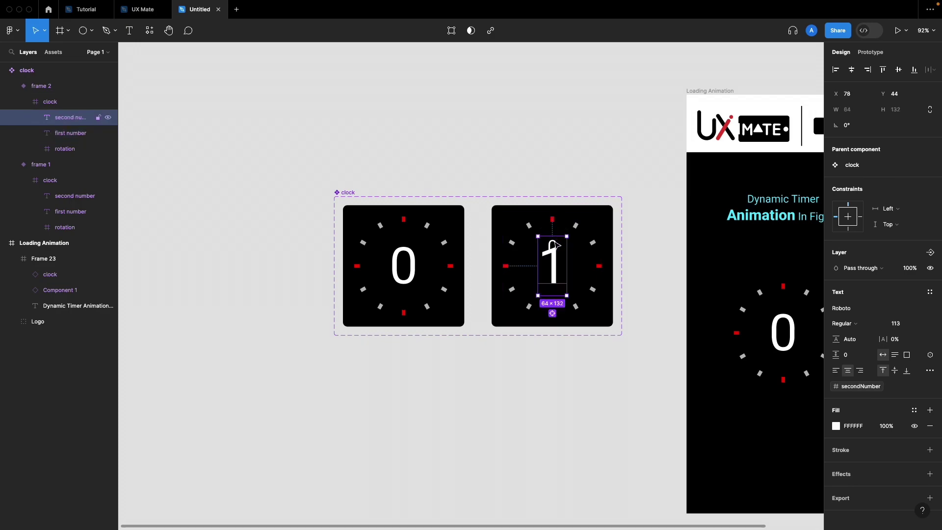
# Move frame 2's "first number" text down to Y 61
pyautogui.click(67, 135)
pyautogui.press('Down')
pyautogui.press('Down')
pyautogui.press('Down')
pyautogui.press('Down')
pyautogui.press('Down')
pyautogui.press('Down')
pyautogui.press('Down')
pyautogui.press('Down')
pyautogui.press('Down')
pyautogui.press('Down')
pyautogui.press('Down')
pyautogui.press('Down')
pyautogui.press('Down')
pyautogui.press('Down')
pyautogui.press('Down')
pyautogui.press('Down')
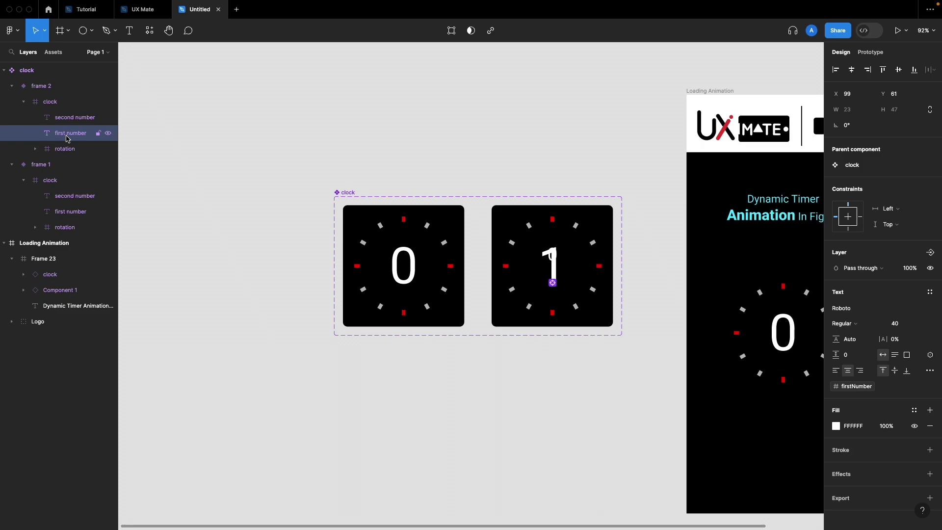
# Shift frame 2's "first number" text horizontally out of the clock, past its left edge, to X -71
pyautogui.hotkey('shift', 'Left')
pyautogui.hotkey('shift', 'Left')
pyautogui.hotkey('shift', 'Left')
pyautogui.hotkey('shift', 'Left')
pyautogui.hotkey('shift', 'Left')
pyautogui.hotkey('shift', 'Left')
pyautogui.hotkey('shift', 'Left')
pyautogui.hotkey('shift', 'Left')
pyautogui.hotkey('shift', 'Left')
pyautogui.hotkey('shift', 'Left')
pyautogui.hotkey('shift', 'Left')
pyautogui.hotkey('shift', 'Left')
pyautogui.hotkey('shift', 'Left')
pyautogui.hotkey('shift', 'Left')
pyautogui.hotkey('shift', 'Left')
pyautogui.hotkey('shift', 'Left')
pyautogui.hotkey('shift', 'Left')
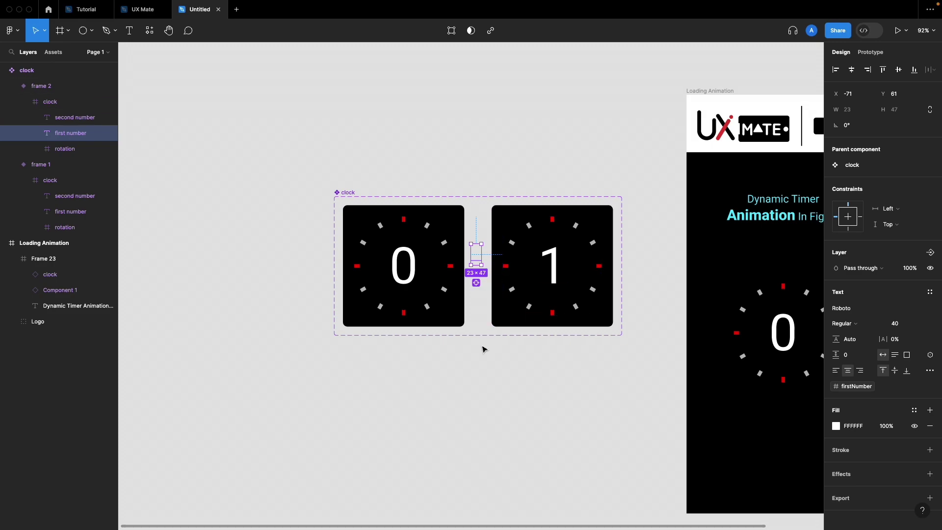
# Preview the Tutorial flow of the Loading Animation frame to check the number animation, and close the preview
pyautogui.scroll(-3, 484, 346)
pyautogui.click(631, 149)
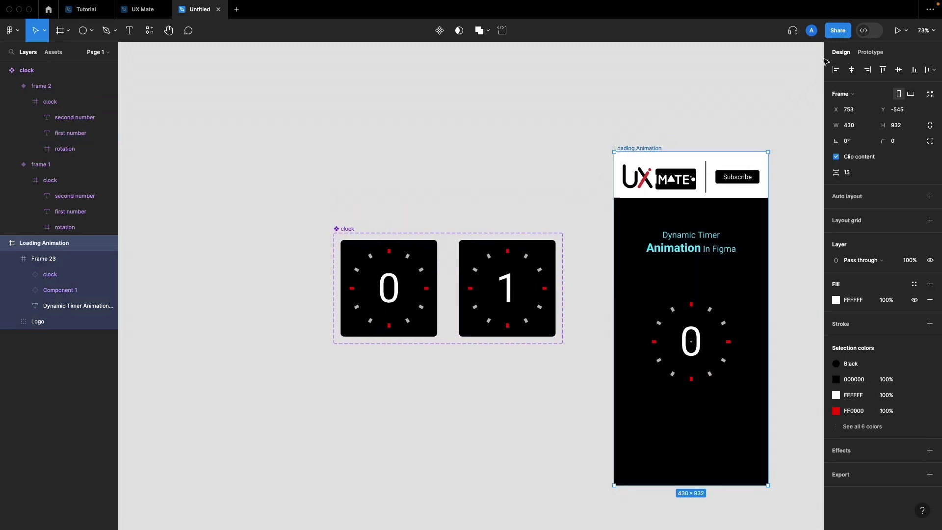
pyautogui.click(870, 52)
pyautogui.click(610, 158)
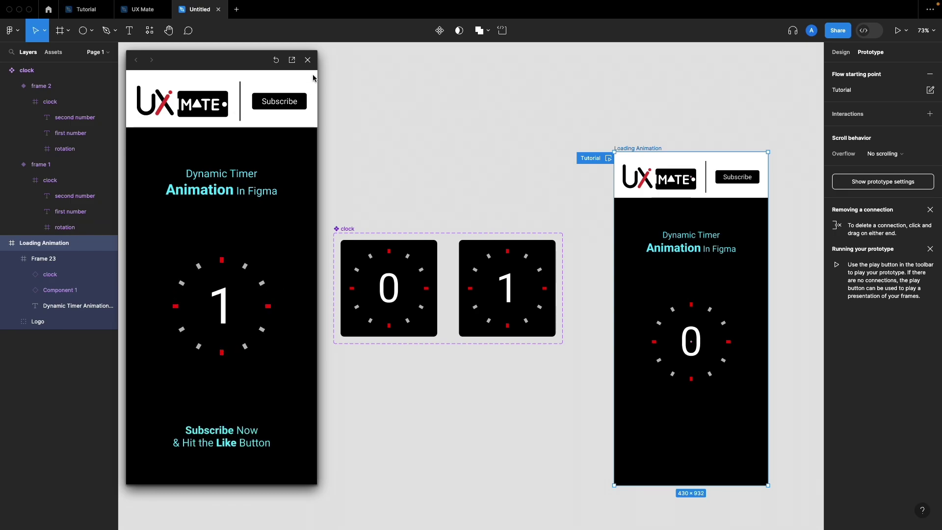
pyautogui.click(308, 59)
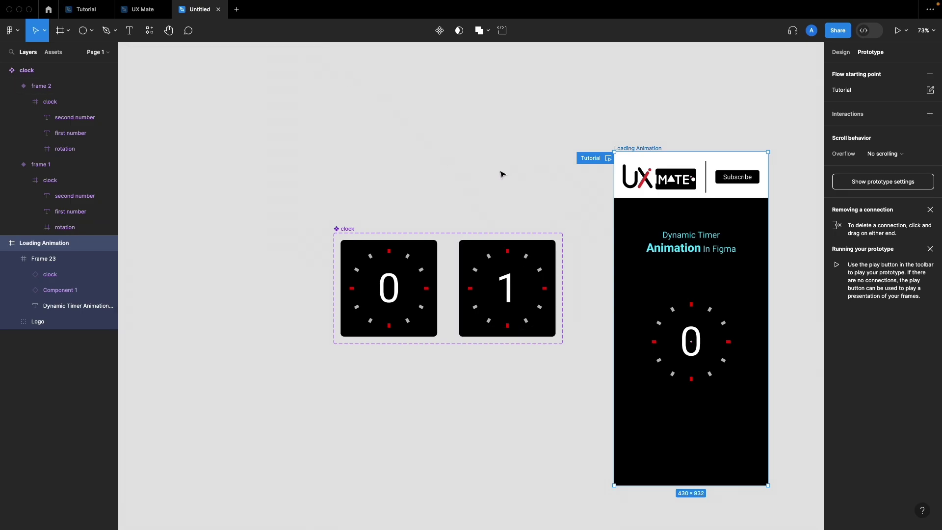
# Add a Set variable action to the frame 2 to frame 1 delay interaction, setting secondNumber to secondNumber + 1
pyautogui.click(353, 255)
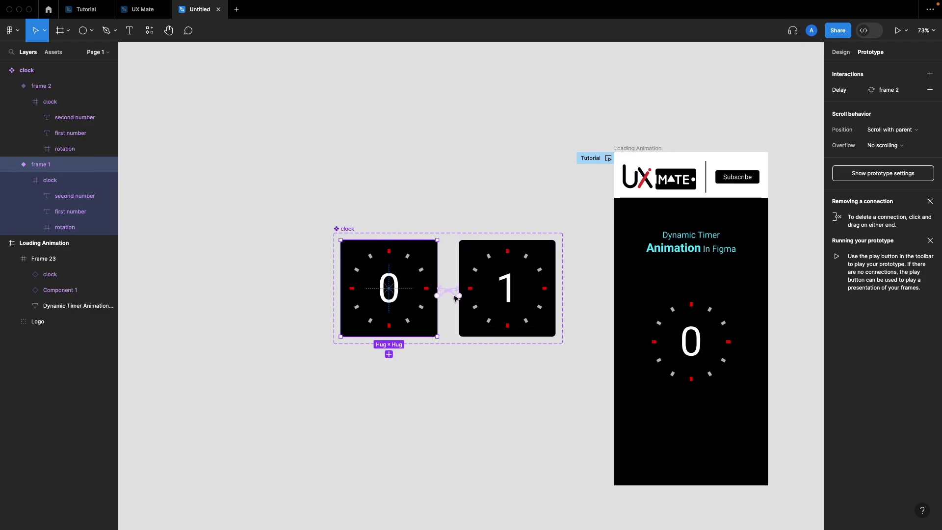
pyautogui.scroll(5, 404, 286)
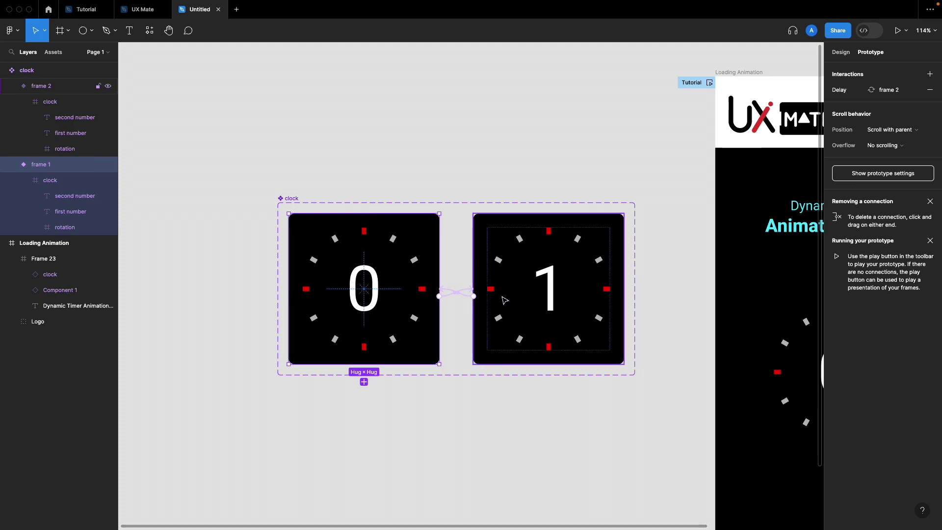
pyautogui.click(464, 295)
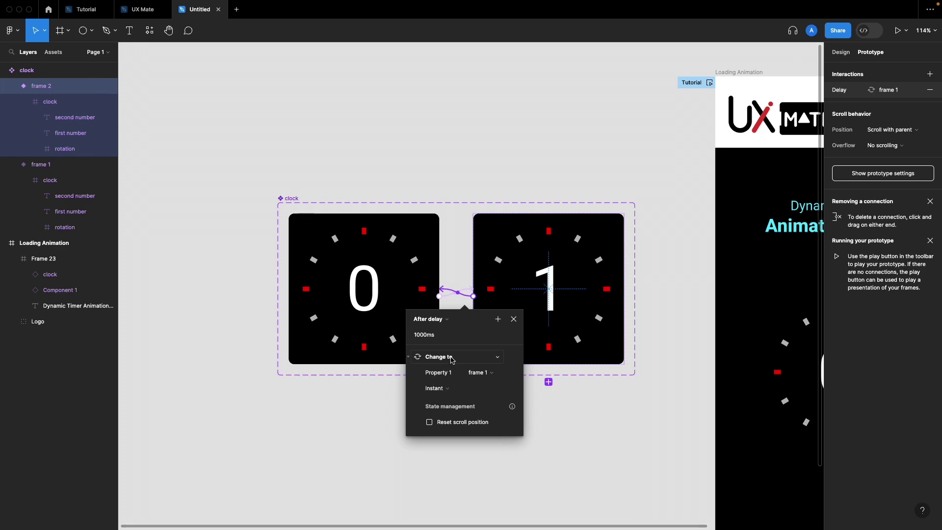
pyautogui.click(498, 320)
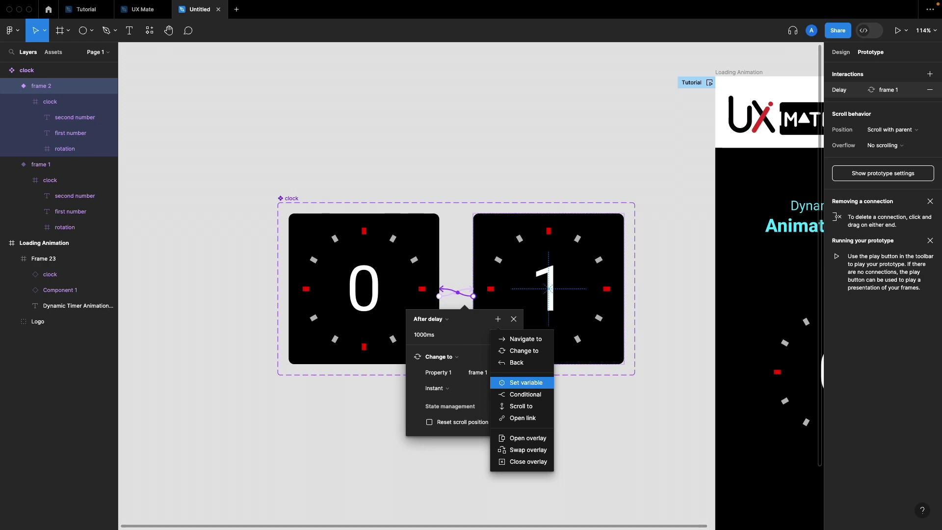
pyautogui.click(533, 384)
pyautogui.scroll(-3, 420, 472)
pyautogui.click(458, 375)
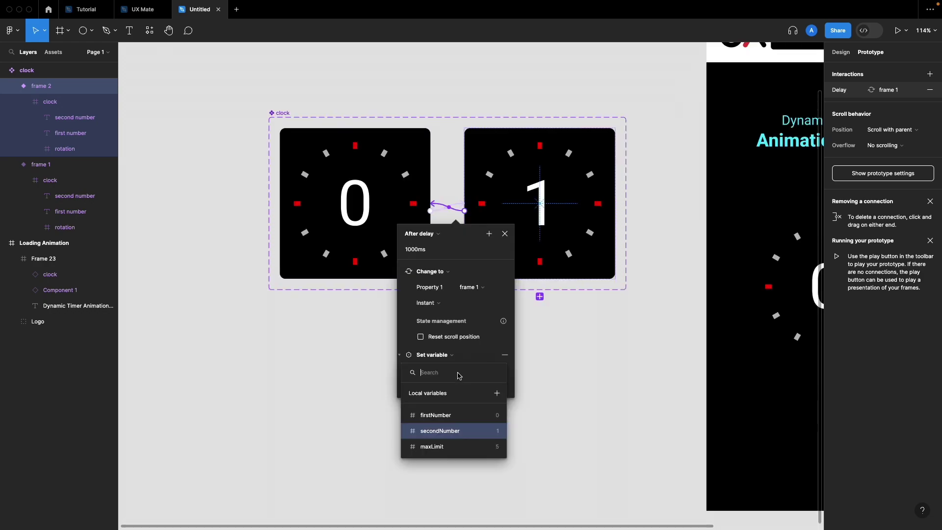
pyautogui.click(431, 432)
pyautogui.click(430, 449)
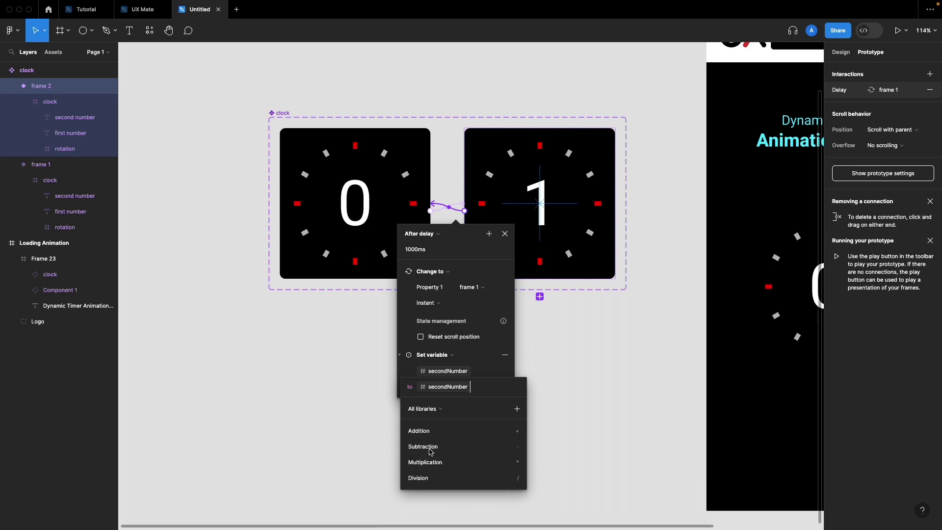
pyautogui.write('+1')
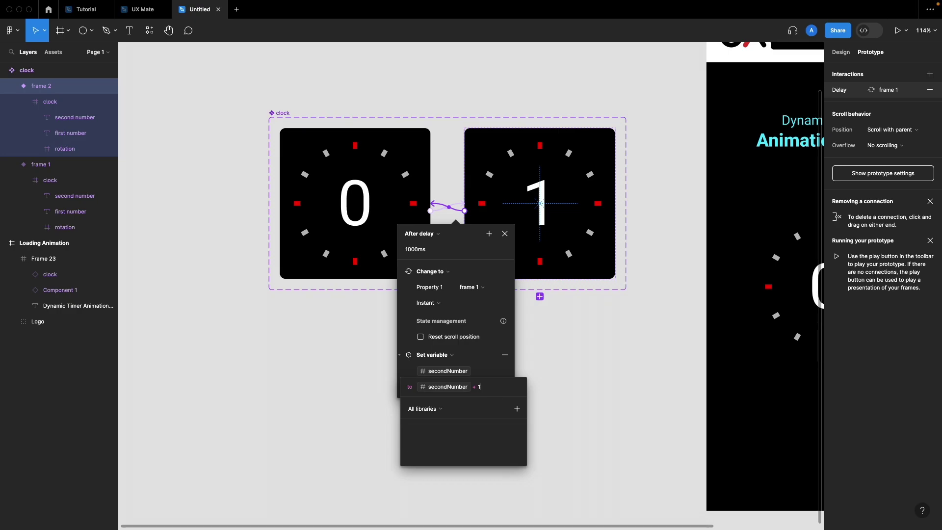
pyautogui.press('Return')
pyautogui.click(347, 361)
# Run the Tutorial flow preview again to check how both numbers count up, and close it
pyautogui.scroll(-3, 345, 362)
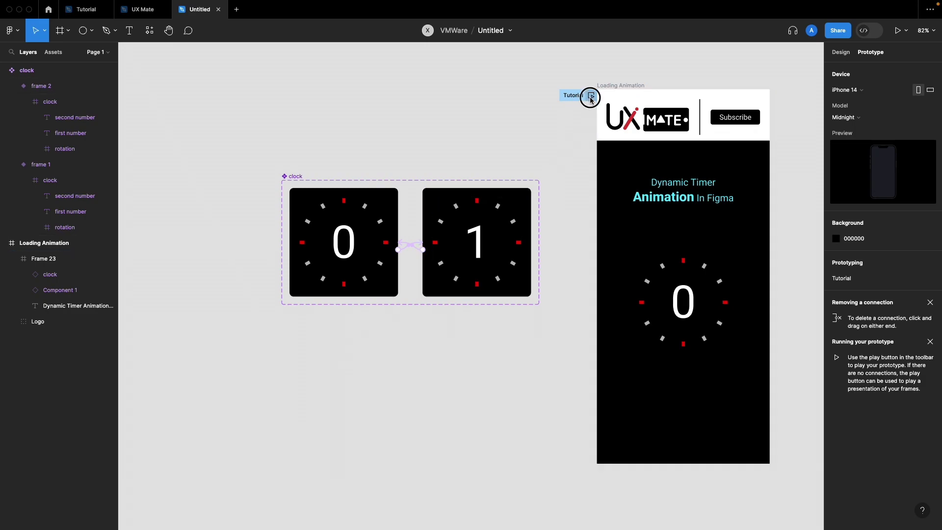
pyautogui.click(591, 97)
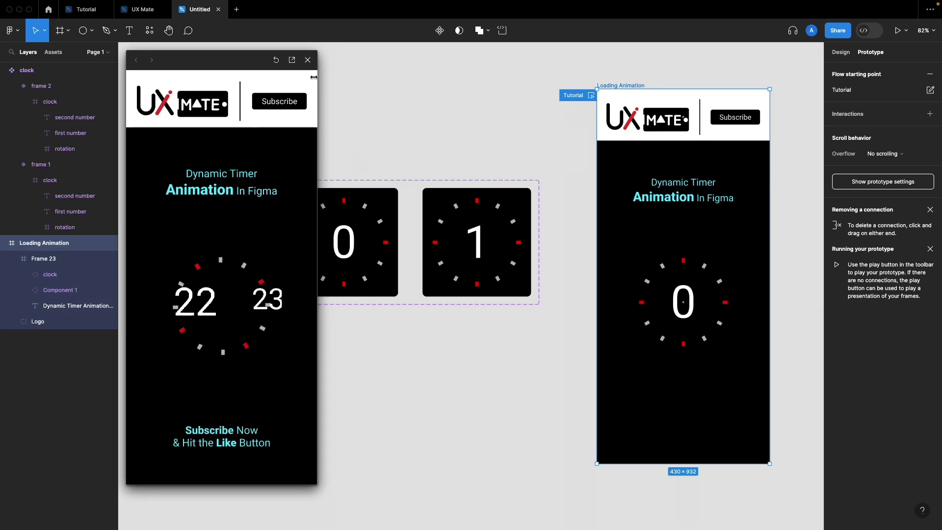
pyautogui.click(308, 60)
# Add a Conditional action to frame 2's After delay interaction that changes to frame 1
pyautogui.hscroll(2, 397, 361)
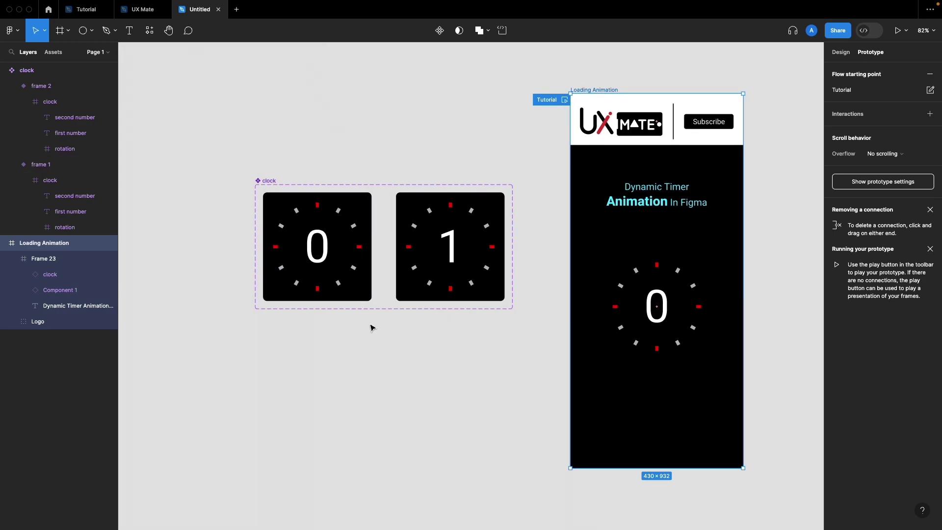
pyautogui.scroll(5, 372, 325)
pyautogui.hscroll(2, 380, 321)
pyautogui.scroll(1, 368, 329)
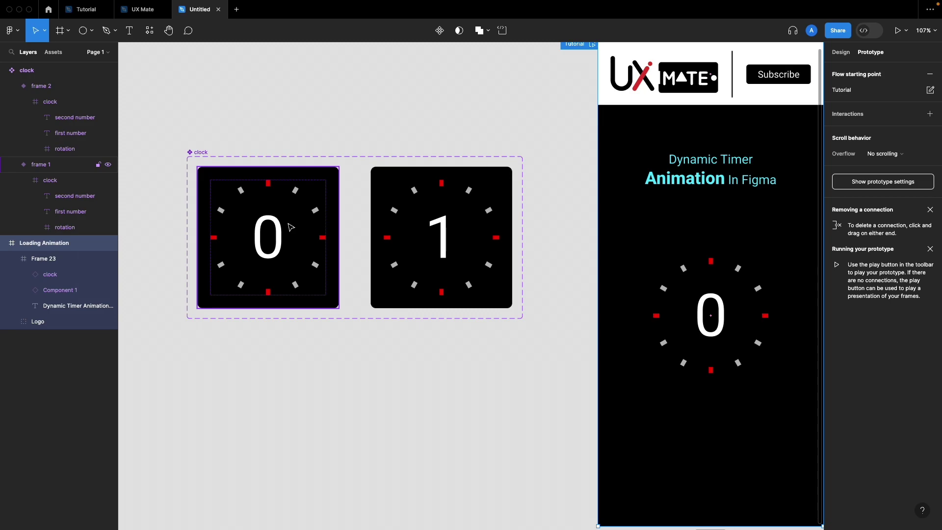
pyautogui.click(392, 189)
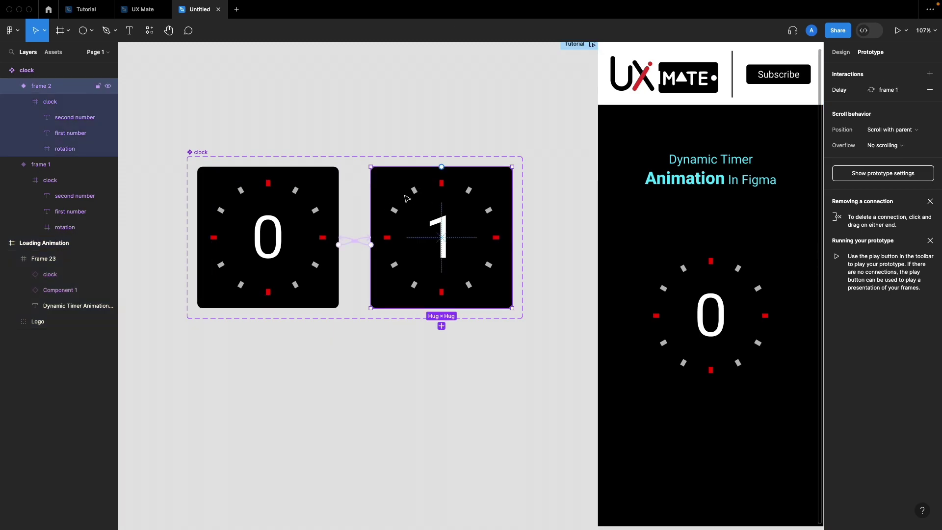
pyautogui.click(364, 247)
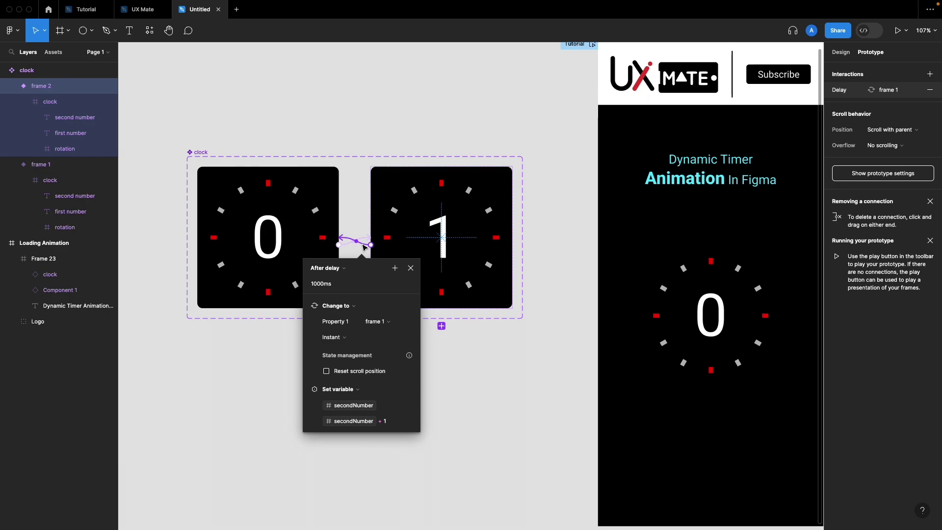
pyautogui.click(395, 268)
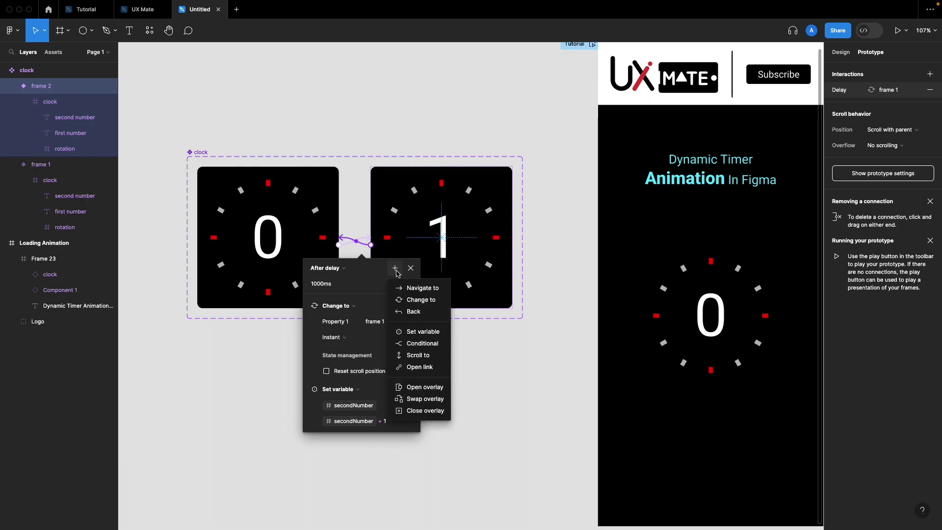
pyautogui.click(431, 346)
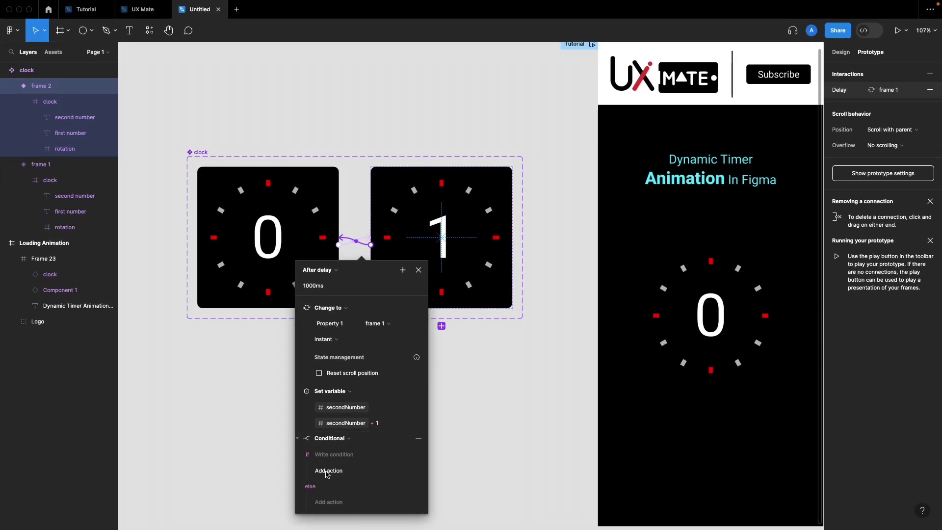
# Write the conditional's if expression as secondNumber > maxLimit
pyautogui.scroll(-4, 484, 411)
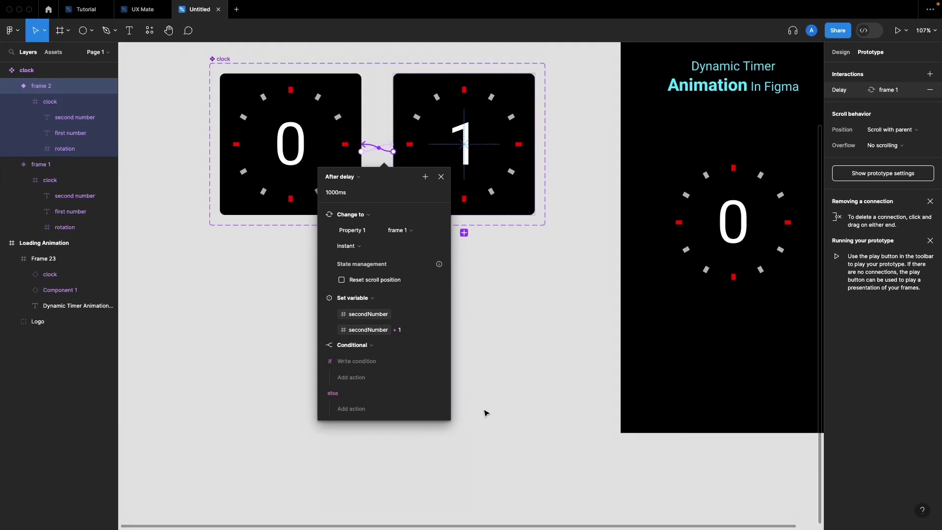
pyautogui.click(356, 367)
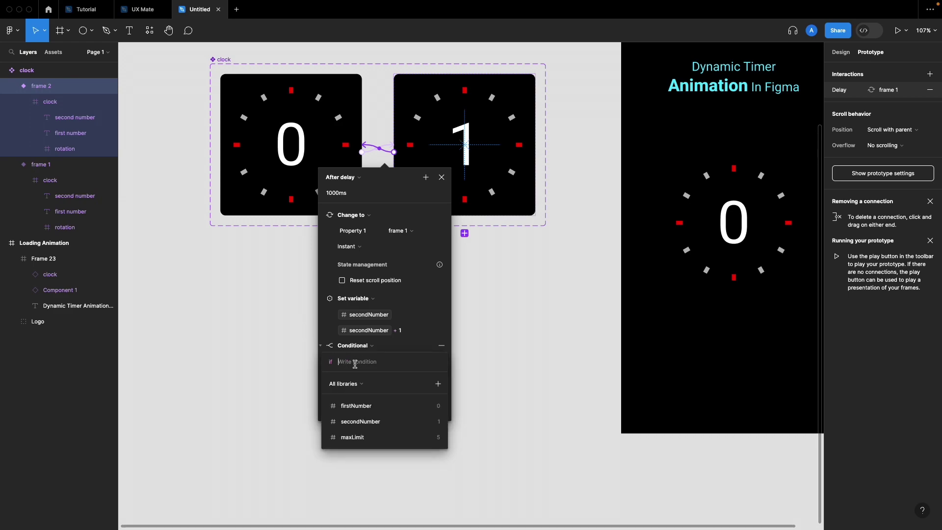
pyautogui.click(352, 421)
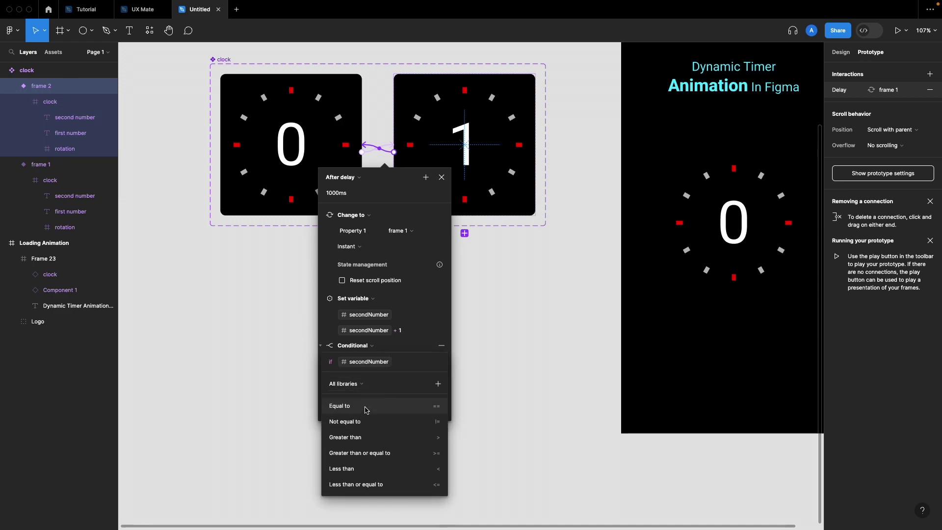
pyautogui.click(353, 438)
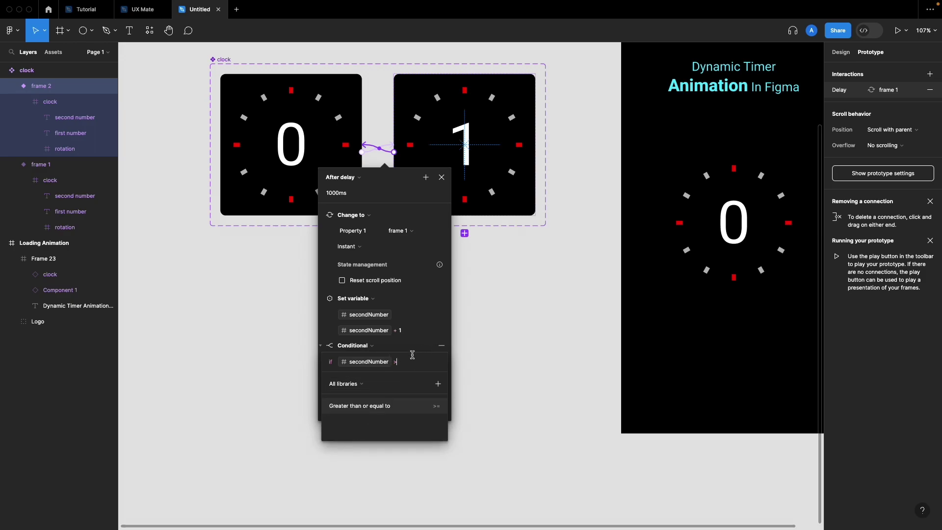
pyautogui.click(357, 410)
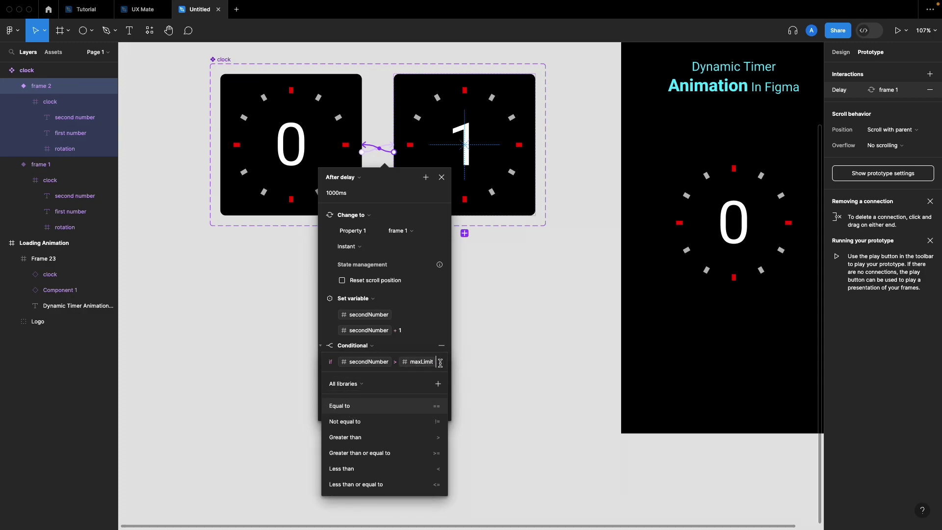
pyautogui.write('==')
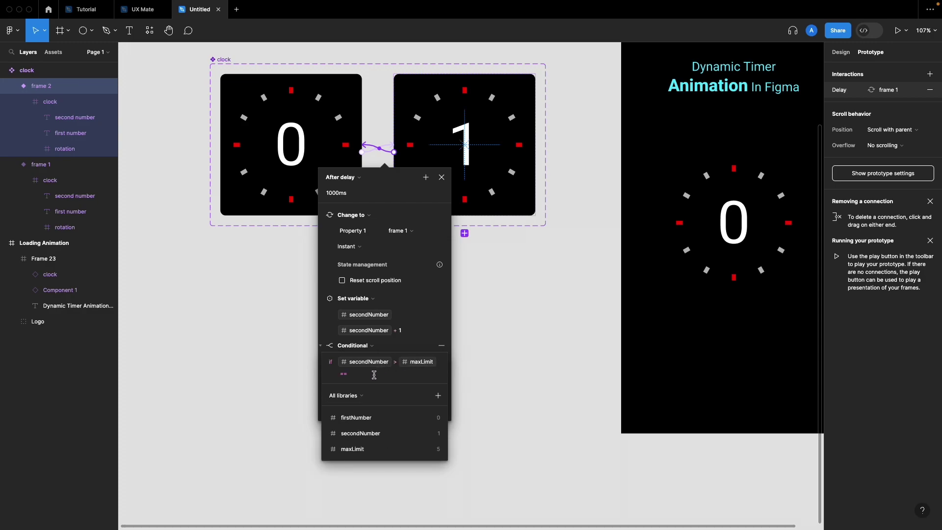
pyautogui.press('BackSpace')
pyautogui.press('BackSpace')
pyautogui.click(395, 348)
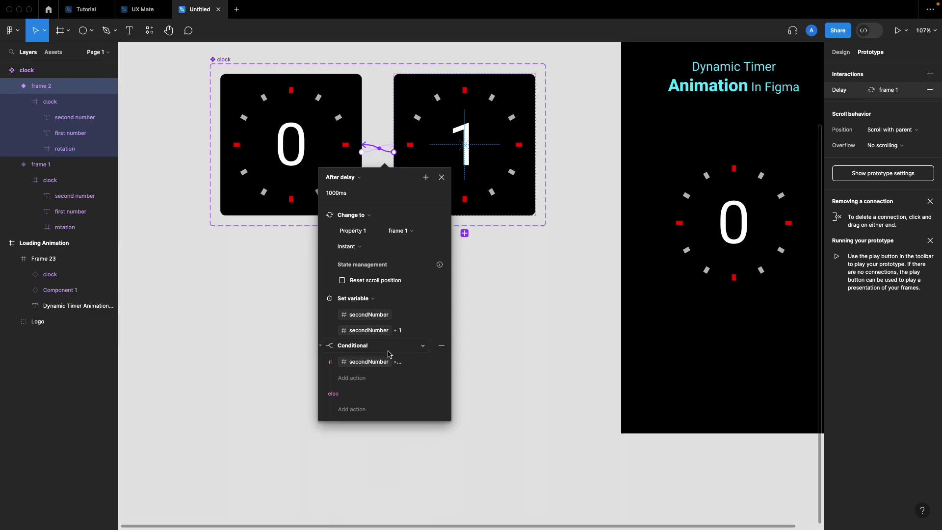
# Add a Set variable action under the if condition that sets firstNumber to 0
pyautogui.click(352, 379)
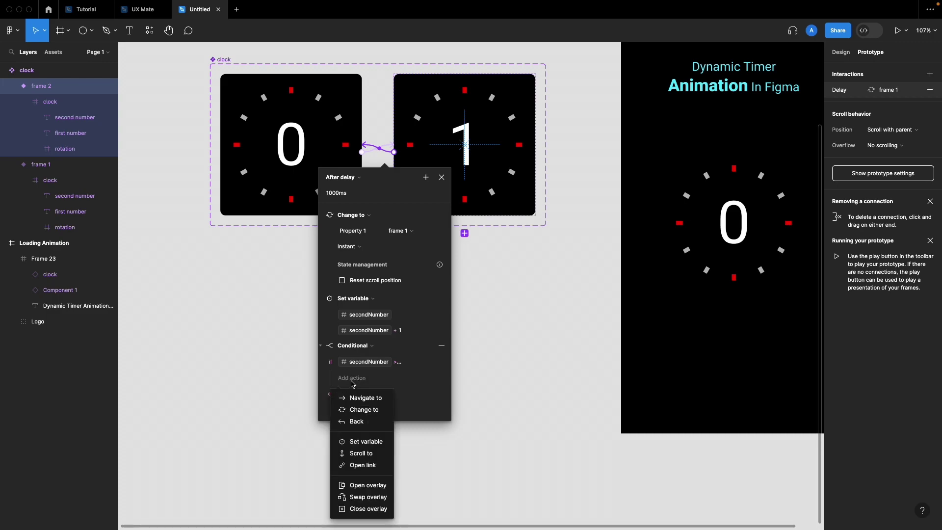
pyautogui.click(364, 442)
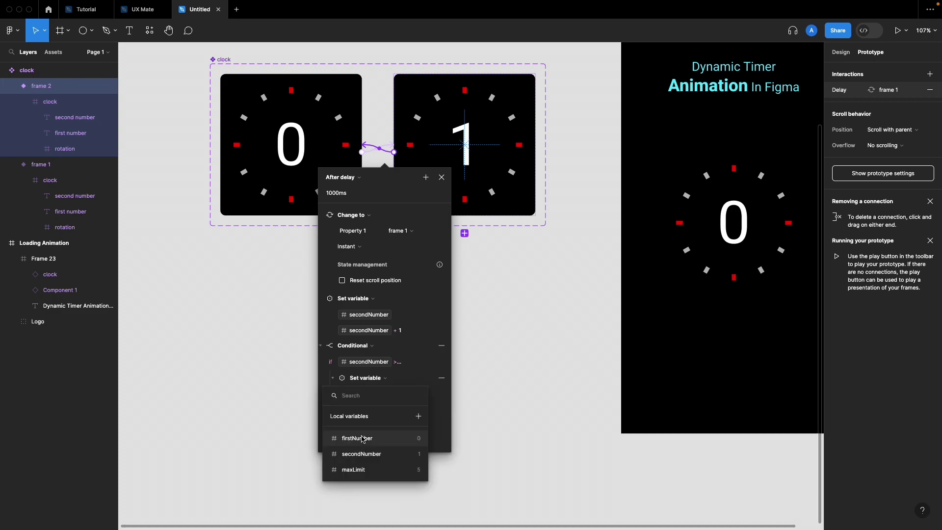
pyautogui.click(363, 438)
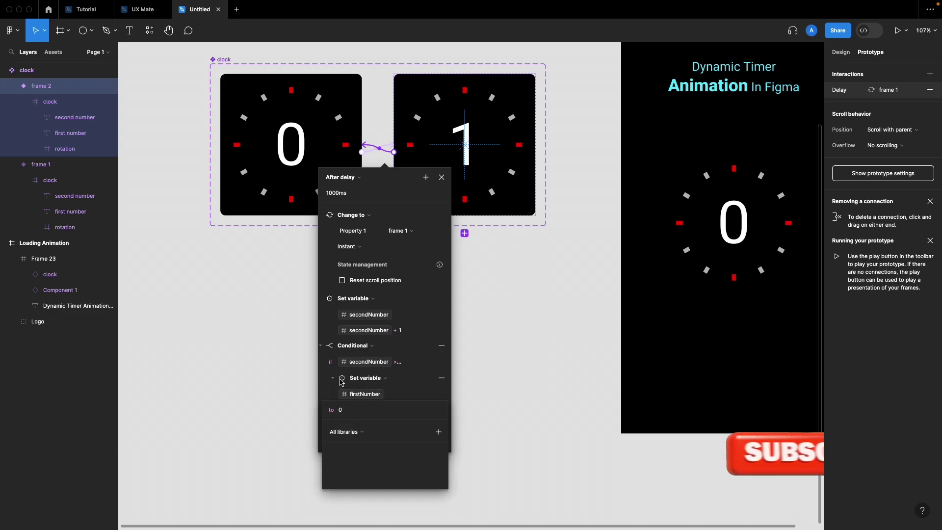
pyautogui.write('0')
pyautogui.press('Return')
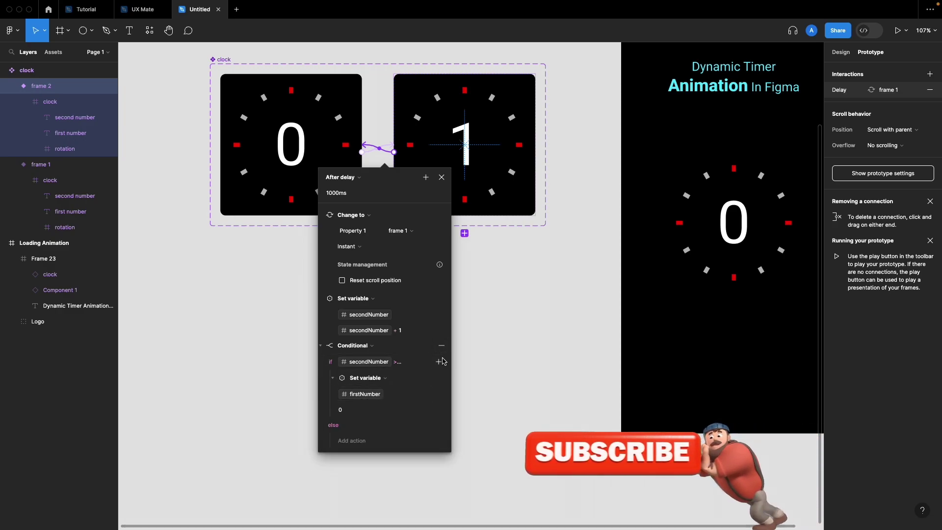
# Add a second Set variable action under the if condition that sets secondNumber to 1, and close the interaction settings
pyautogui.moveTo(438, 362)
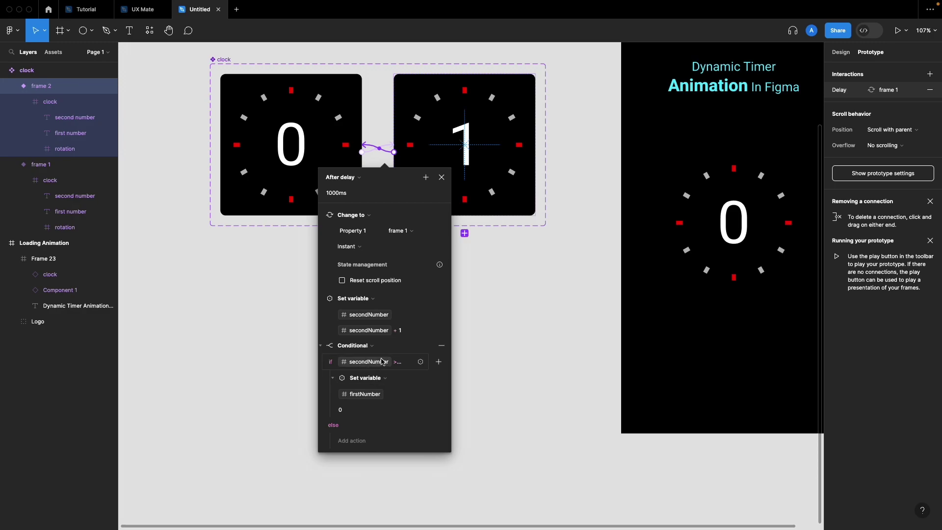
pyautogui.click(438, 362)
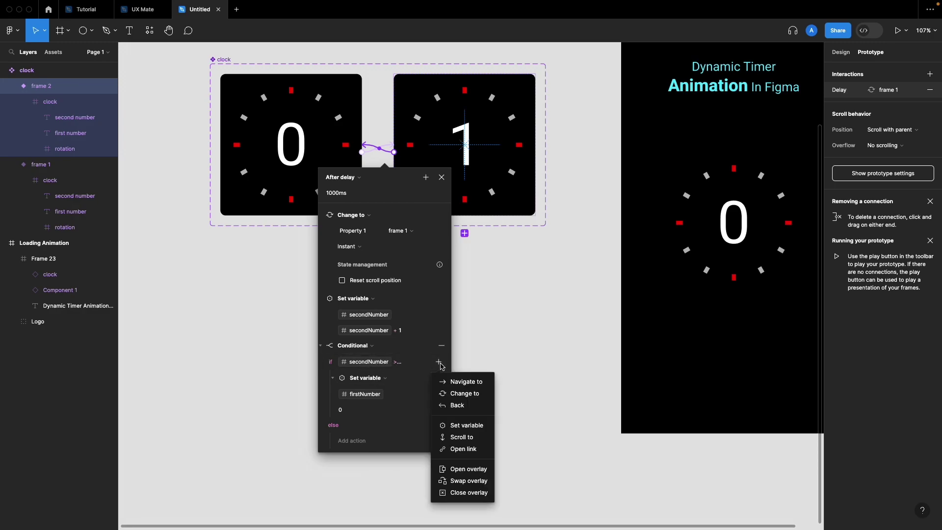
pyautogui.click(464, 426)
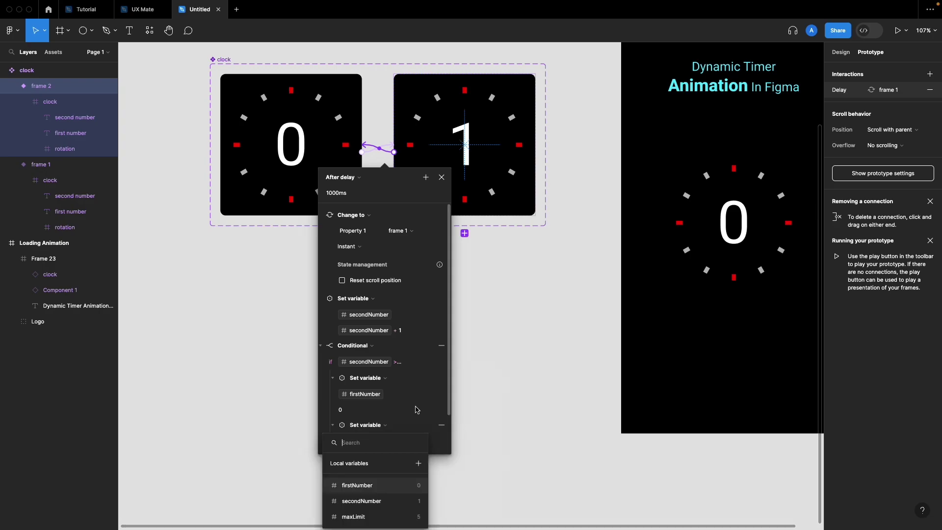
pyautogui.click(356, 501)
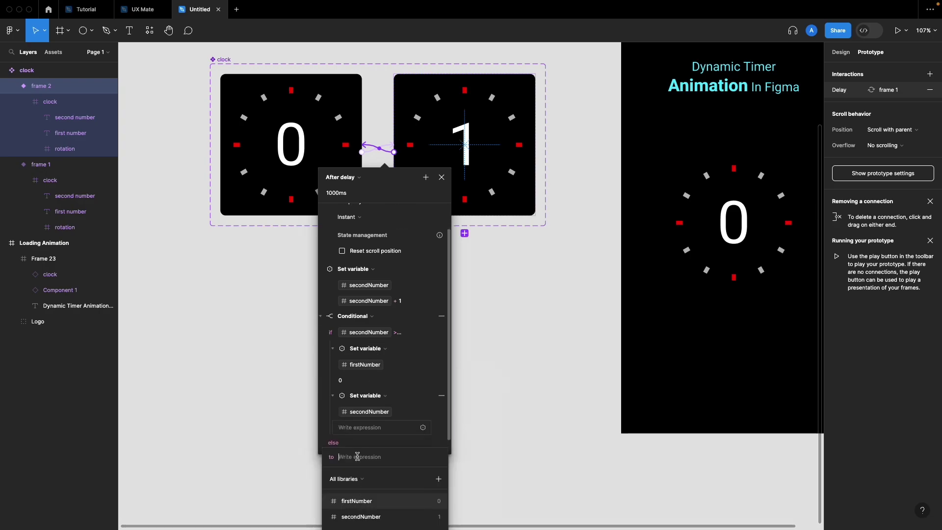
pyautogui.write('1')
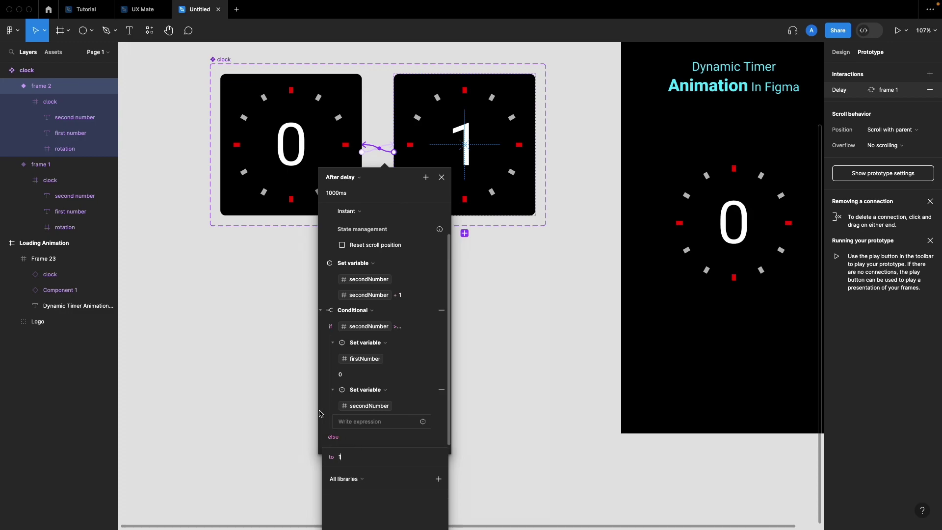
pyautogui.press('Return')
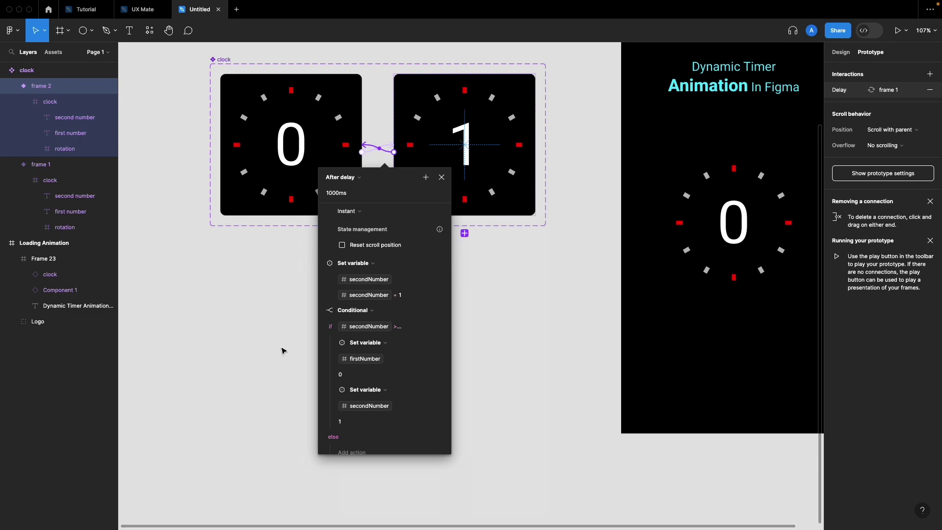
pyautogui.click(250, 347)
# Run the Tutorial flow preview to check that the timer resets past the limit, and close it
pyautogui.scroll(3, 251, 347)
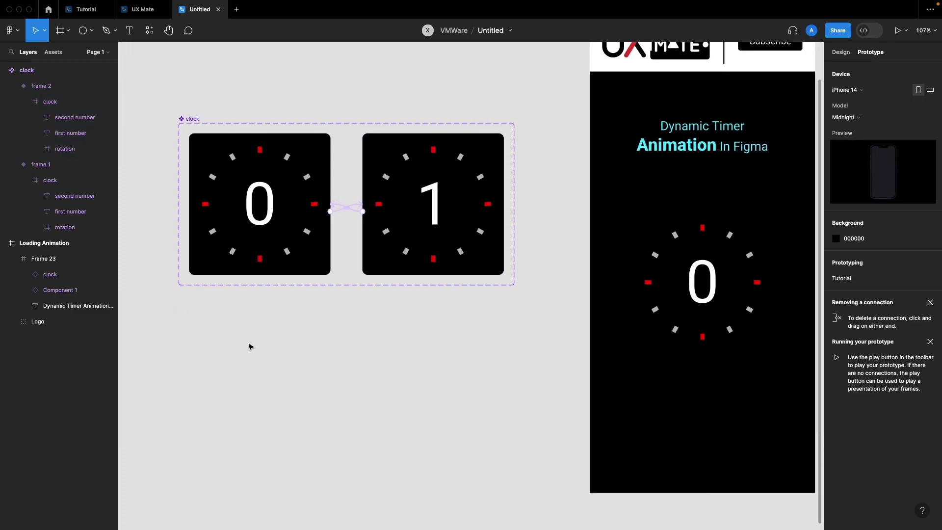
pyautogui.click(383, 135)
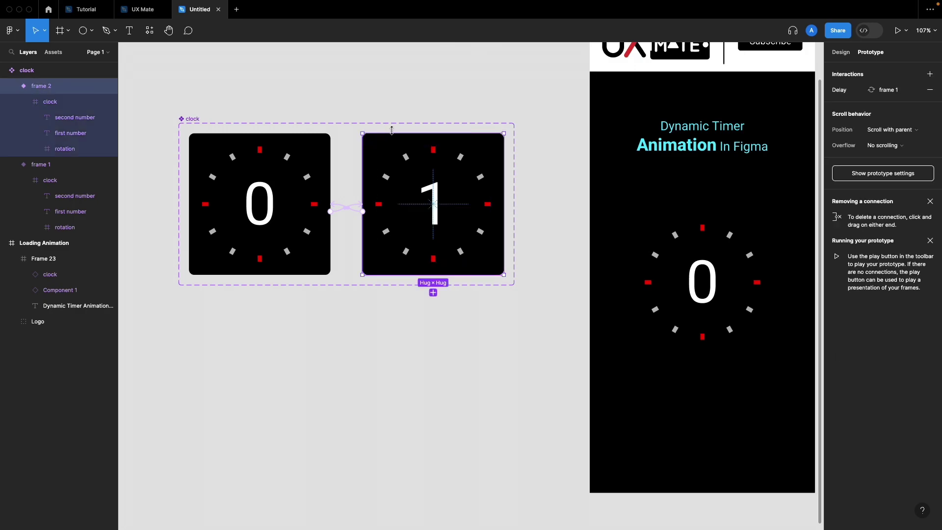
pyautogui.scroll(-3, 630, 358)
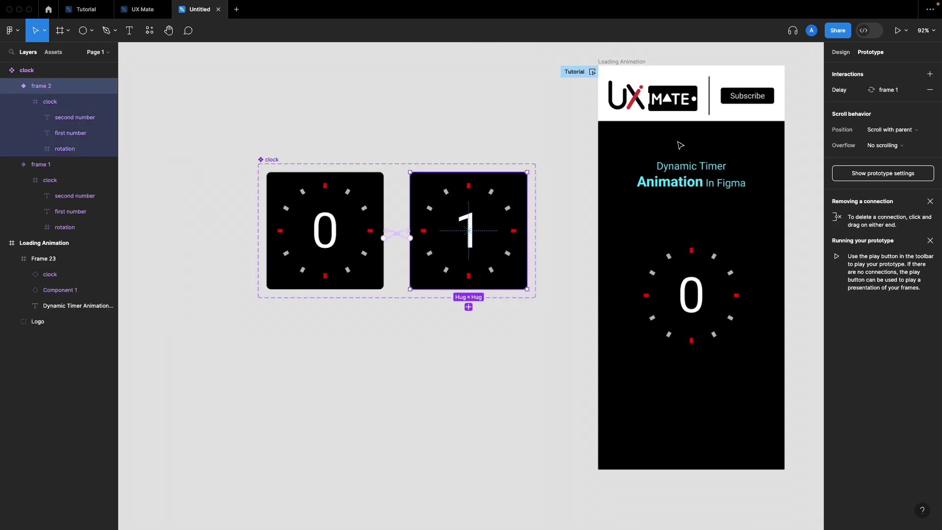
pyautogui.click(593, 73)
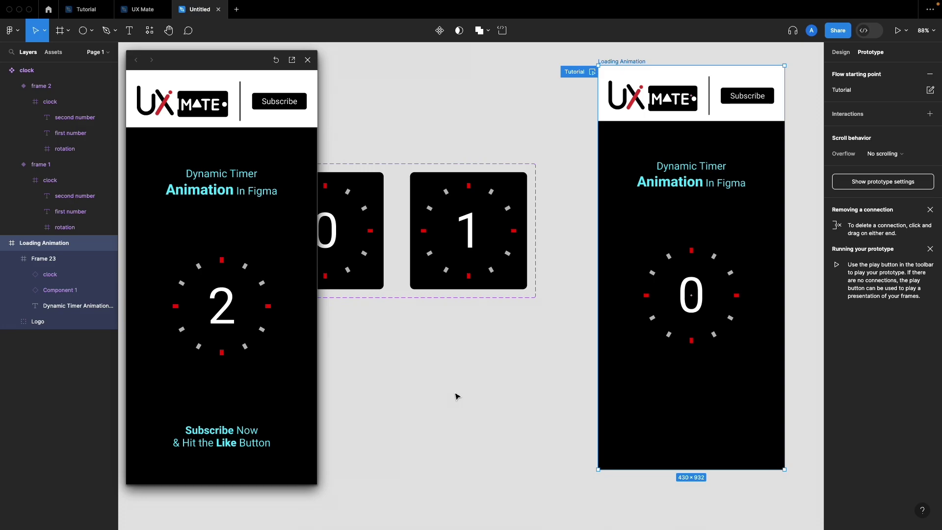
pyautogui.click(309, 60)
# Set the local variable maxLimit to 10 and close the variables table
pyautogui.hscroll(3, 407, 345)
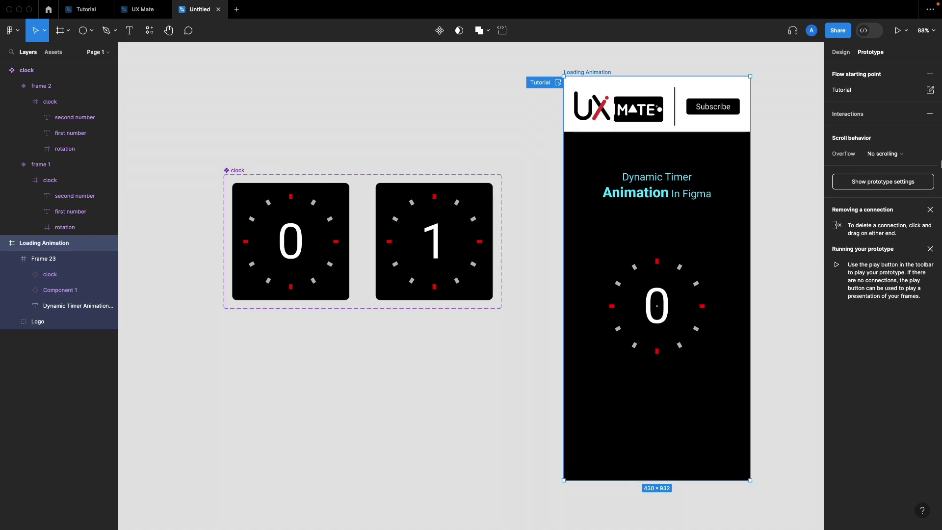
pyautogui.click(794, 99)
pyautogui.click(840, 52)
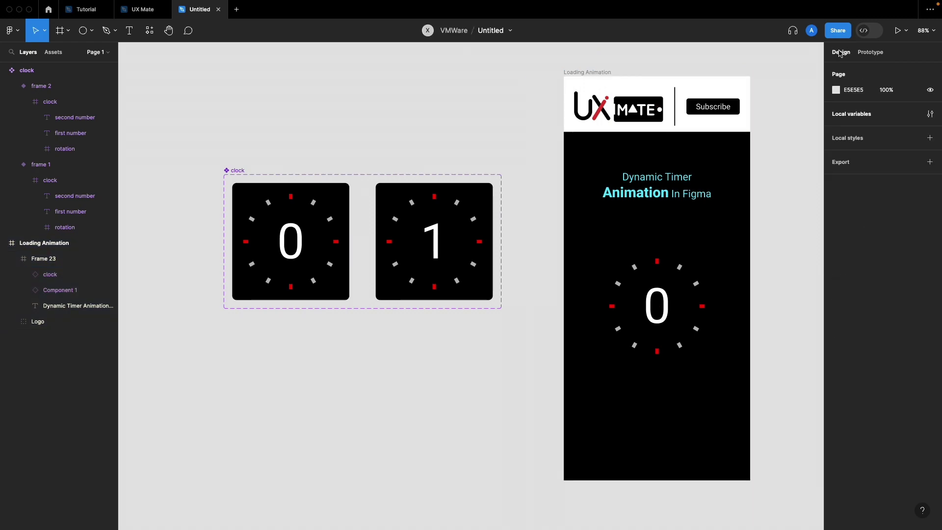
pyautogui.click(849, 117)
pyautogui.click(719, 141)
pyautogui.write('10')
pyautogui.press('Return')
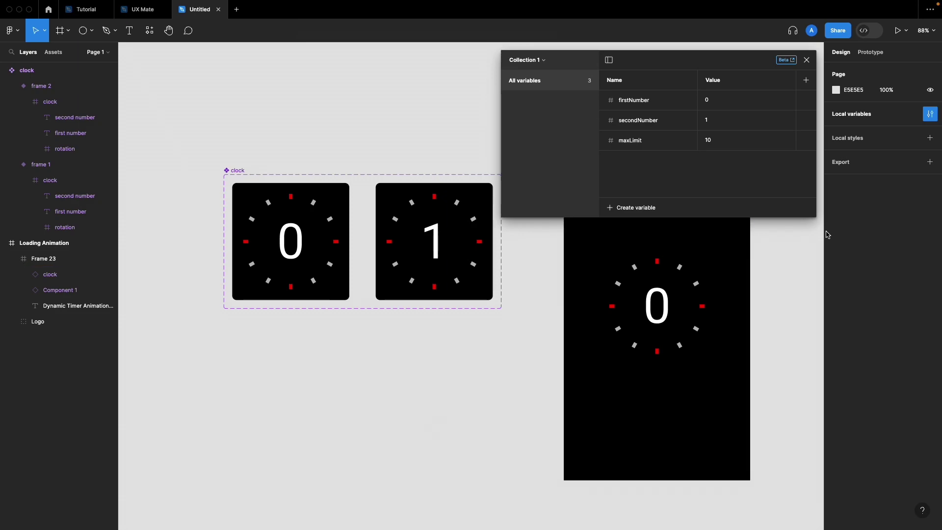
pyautogui.click(806, 60)
# Draw a rectangle about 60 high below the clock in the Loading Animation frame and set its width to 300
pyautogui.hscroll(1, 594, 312)
pyautogui.hscroll(1, 595, 312)
pyautogui.scroll(-1, 594, 312)
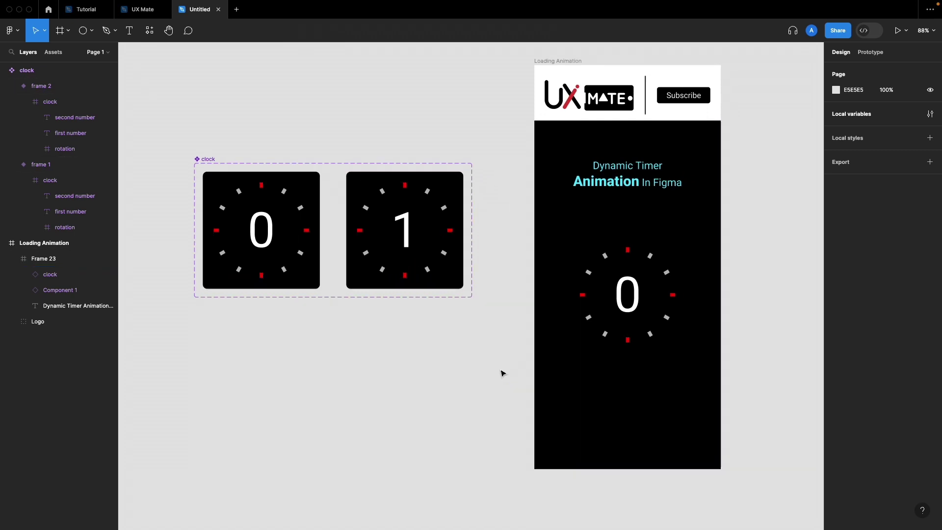
pyautogui.hscroll(1, 472, 385)
pyautogui.scroll(-1, 472, 384)
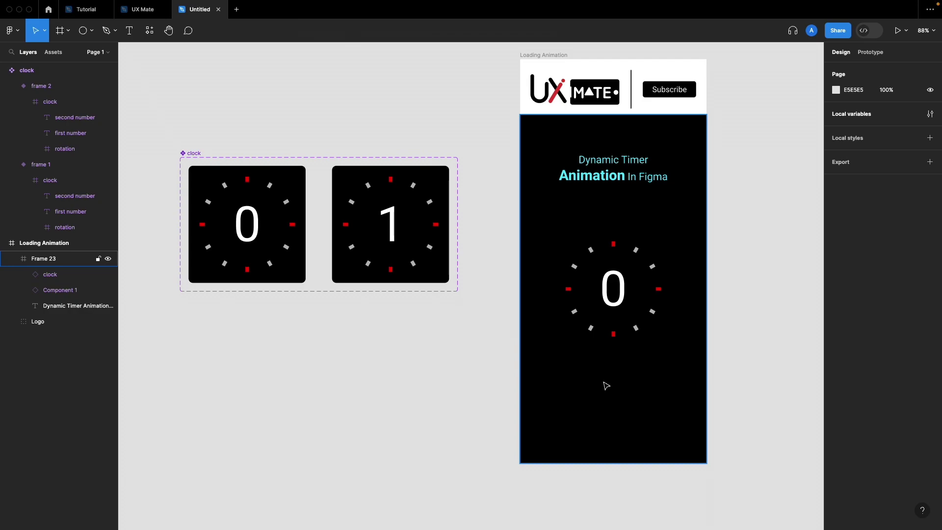
pyautogui.click(90, 31)
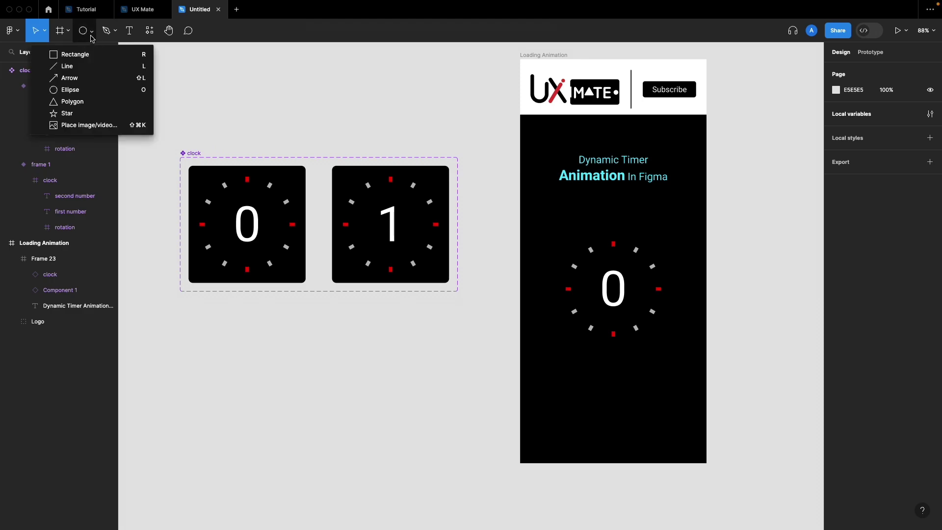
pyautogui.click(86, 54)
pyautogui.moveTo(535, 374)
pyautogui.mouseDown()
pyautogui.moveTo(726, 375)
pyautogui.moveTo(692, 404)
pyautogui.moveTo(698, 400)
pyautogui.mouseUp()
pyautogui.click(861, 112)
pyautogui.write('300')
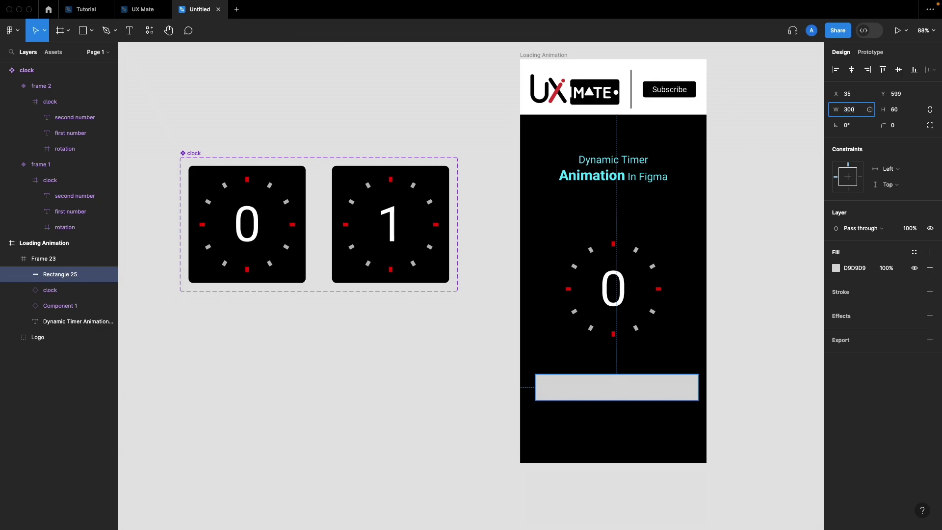
pyautogui.press('Return')
# Shape the rectangle into a bar 16 high at X 70 below the clock, with a corner radius of 10
pyautogui.moveTo(544, 391); pyautogui.dragTo(572, 386)
pyautogui.moveTo(572, 383); pyautogui.dragTo(572, 382)
pyautogui.click(896, 126)
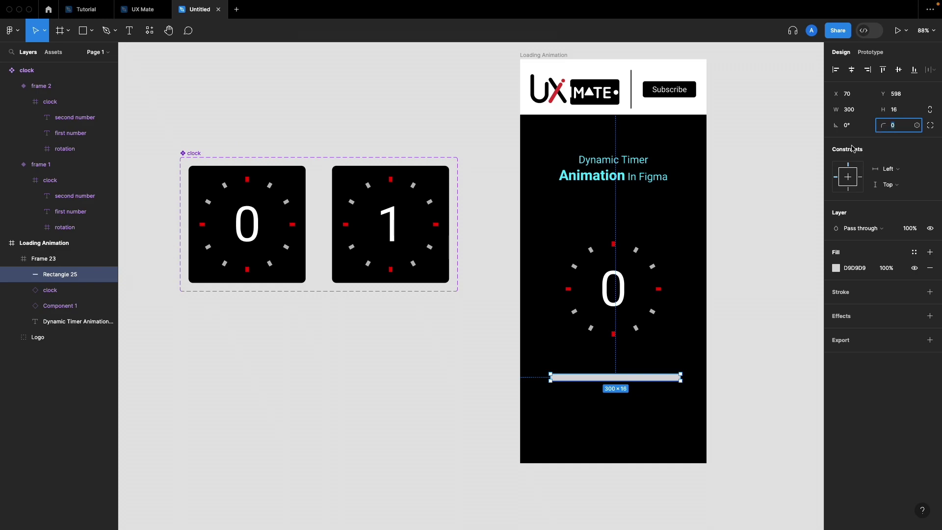
pyautogui.write('10')
pyautogui.press('Return')
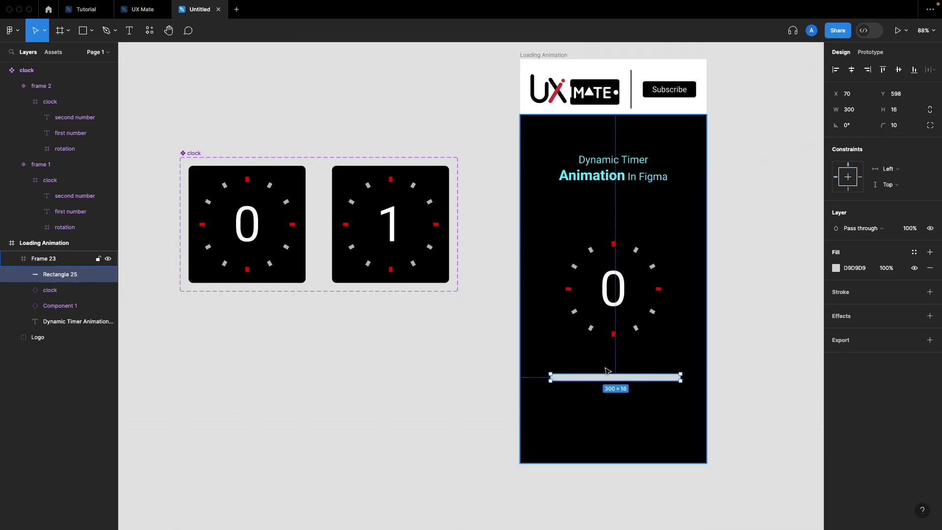
# Move the bar up closer to the clock, to Y 566, and change its fill to white FFFFFF
pyautogui.moveTo(606, 378); pyautogui.dragTo(604, 365)
pyautogui.click(836, 268)
pyautogui.moveTo(757, 309); pyautogui.dragTo(616, 246)
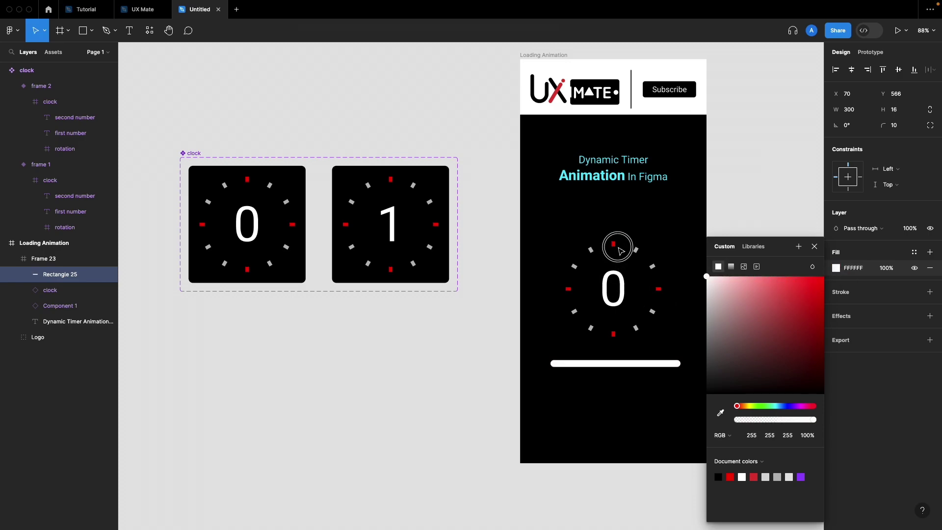
pyautogui.click(448, 321)
# Reduce the white bar's height to 6 and deselect it
pyautogui.click(595, 364)
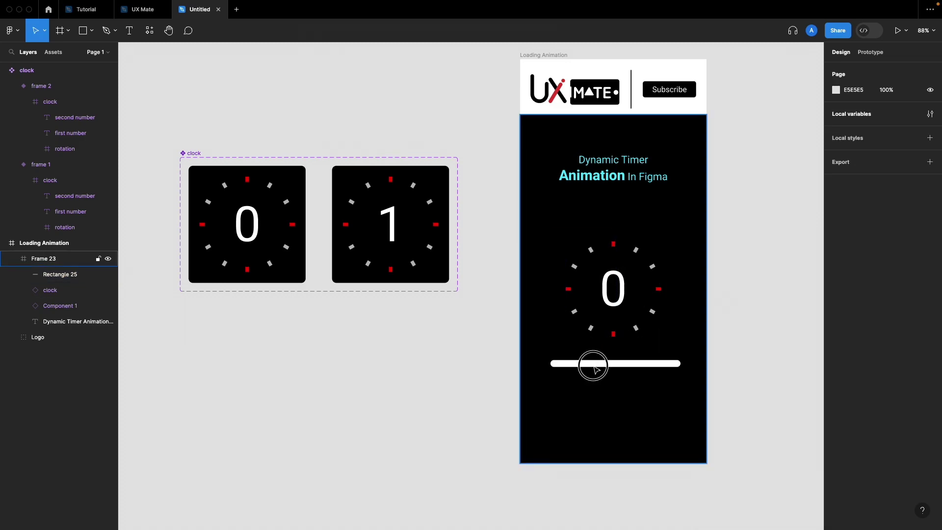
pyautogui.click(595, 364)
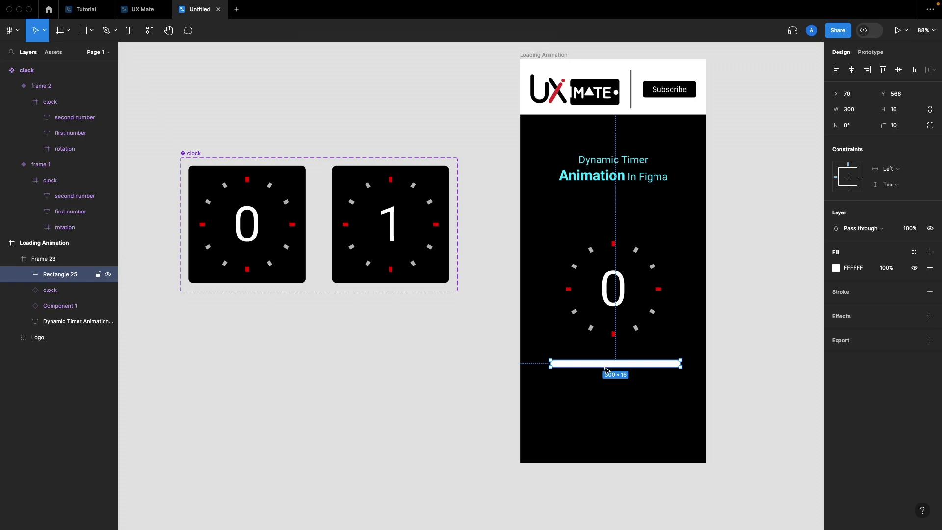
pyautogui.click(901, 113)
pyautogui.press('Down')
pyautogui.press('Down')
pyautogui.press('Down')
pyautogui.press('Down')
pyautogui.press('Down')
pyautogui.press('Down')
pyautogui.press('Down')
pyautogui.press('Down')
pyautogui.press('Down')
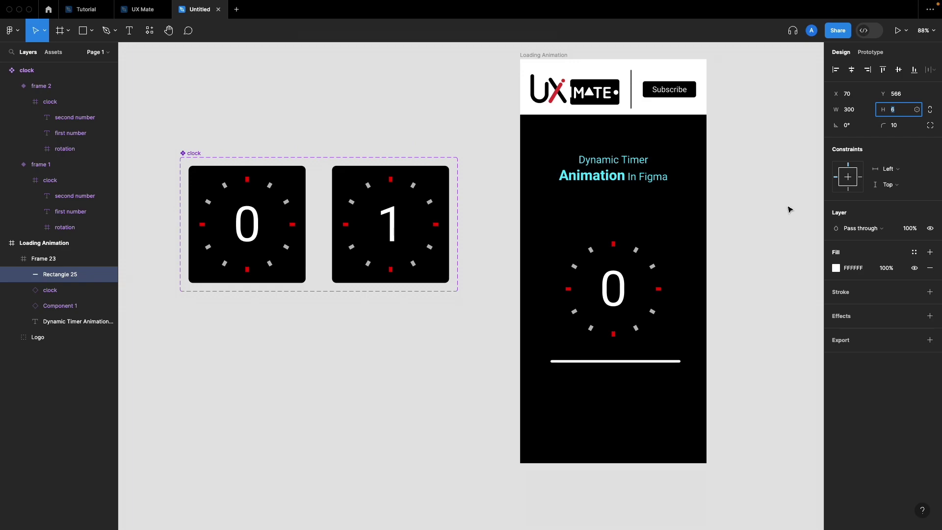
pyautogui.click(744, 399)
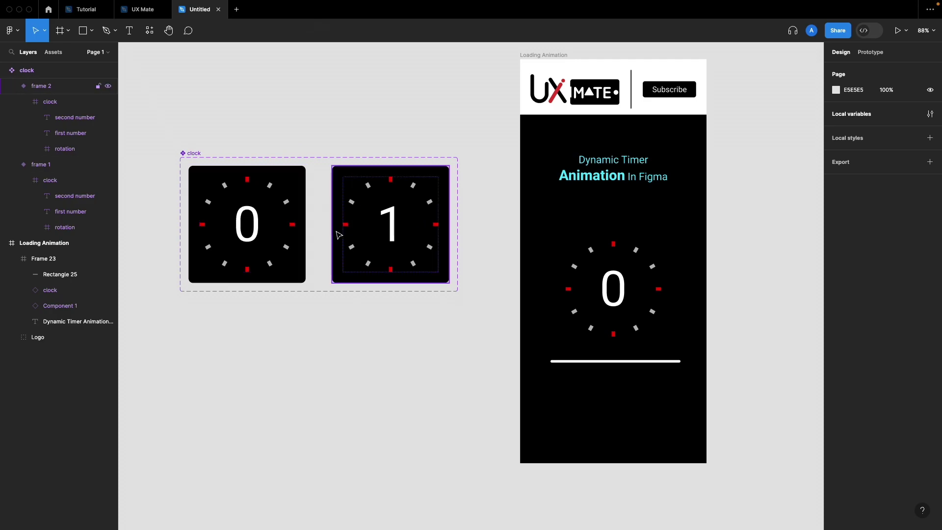
pyautogui.click(589, 365)
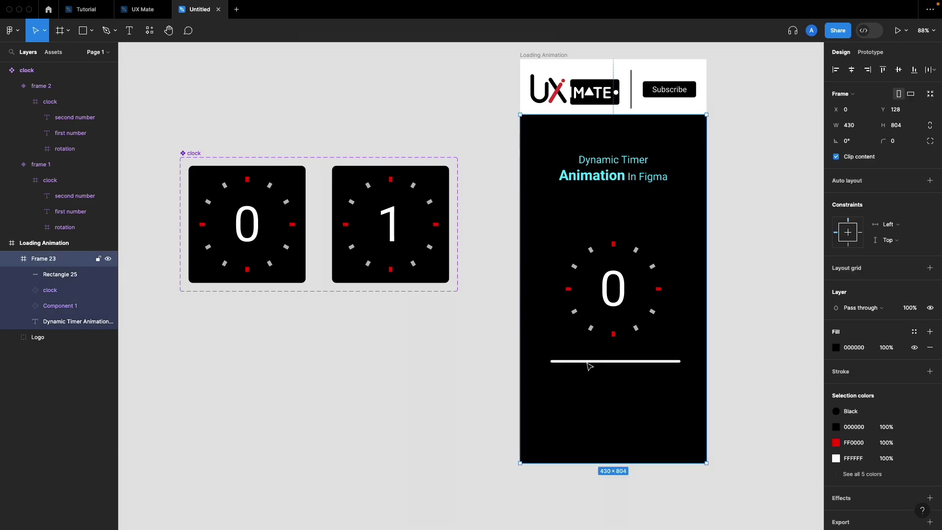
pyautogui.click(588, 365)
pyautogui.moveTo(680, 361)
pyautogui.mouseDown()
pyautogui.moveTo(551, 362)
pyautogui.moveTo(675, 354)
pyautogui.mouseUp()
pyautogui.click(721, 359)
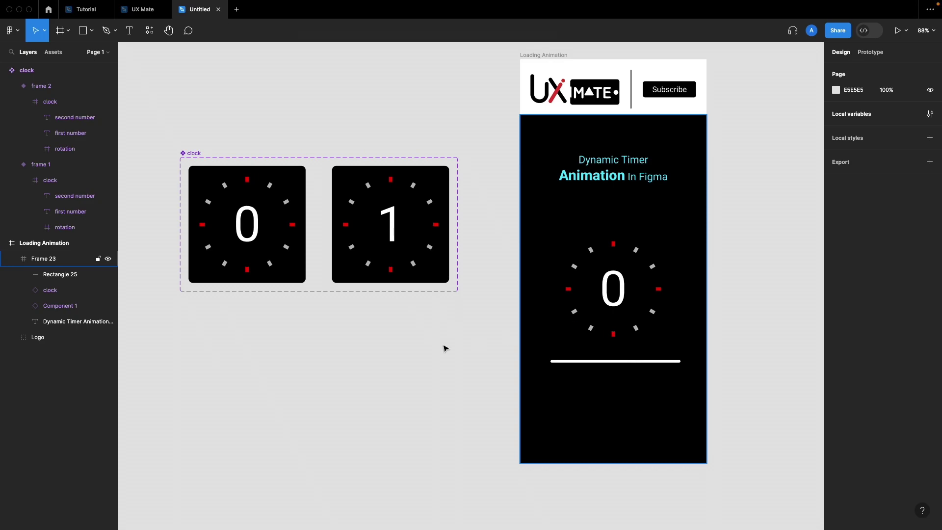
# Create a local number variable named progressWidth with value 0 and close the variables table
pyautogui.click(852, 114)
pyautogui.click(625, 208)
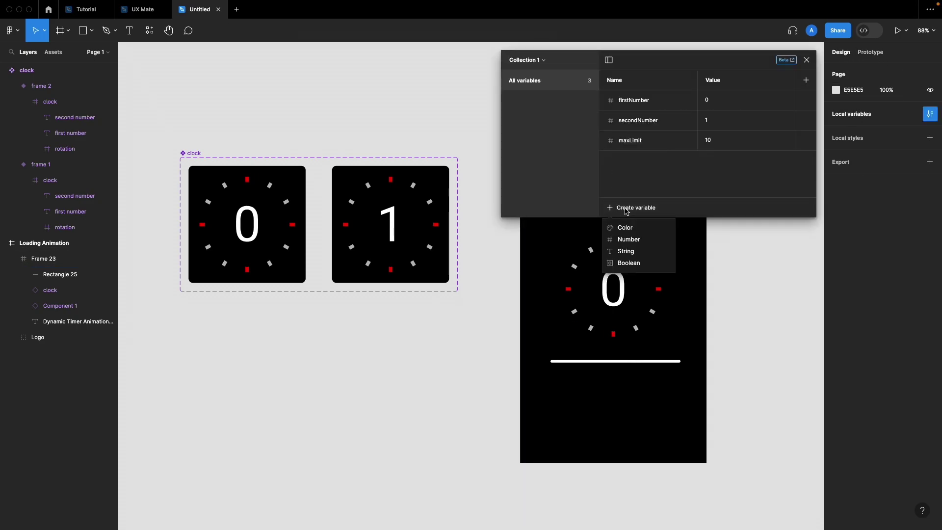
pyautogui.click(638, 244)
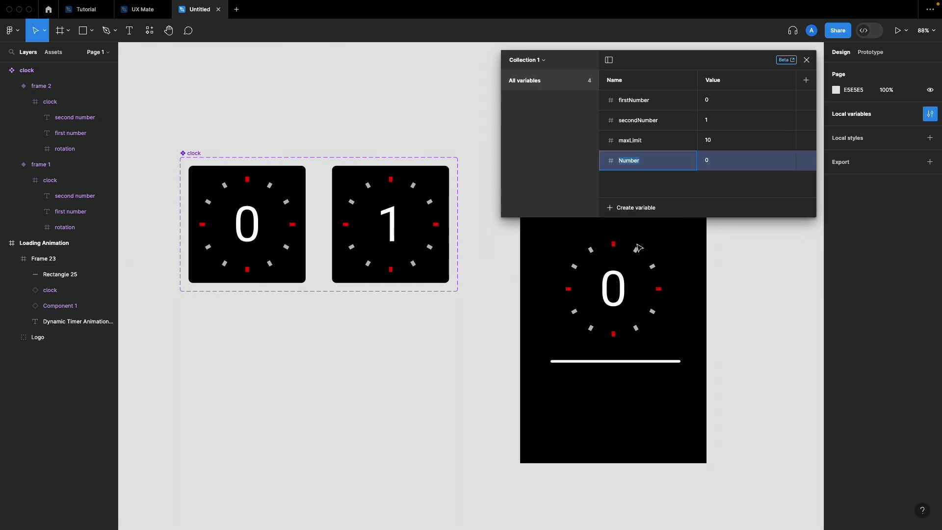
pyautogui.write('progressWidth')
pyautogui.press('Return')
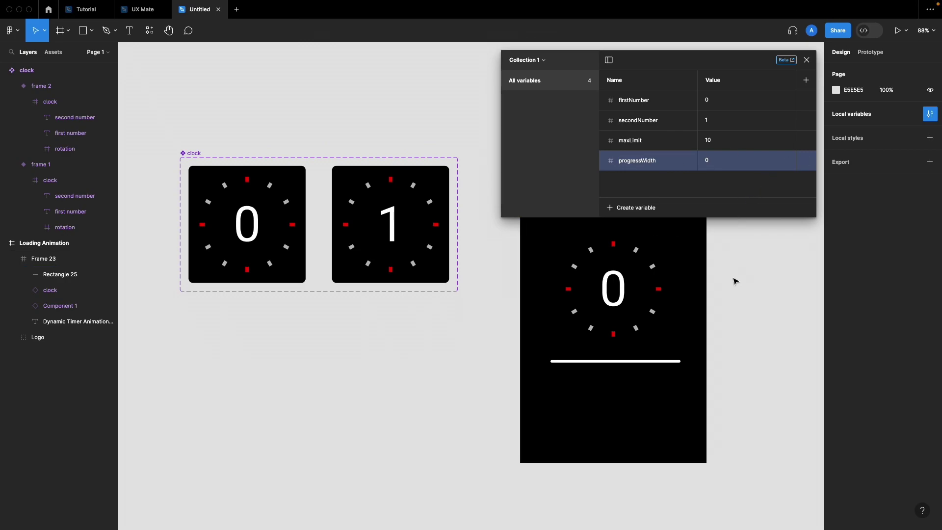
pyautogui.click(806, 60)
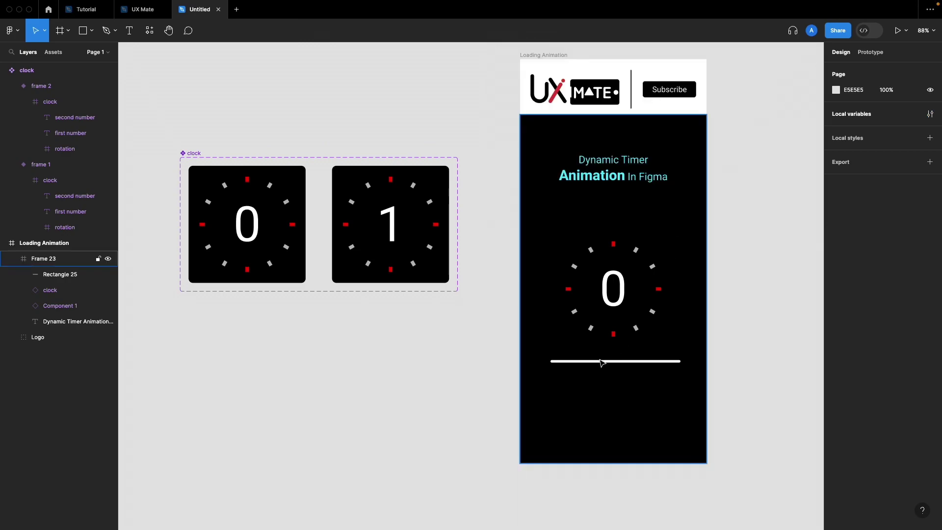
# Add a Set variable action targeting progressWidth to the after-delay interaction from clock variant frame 1 to frame 2
pyautogui.click(302, 272)
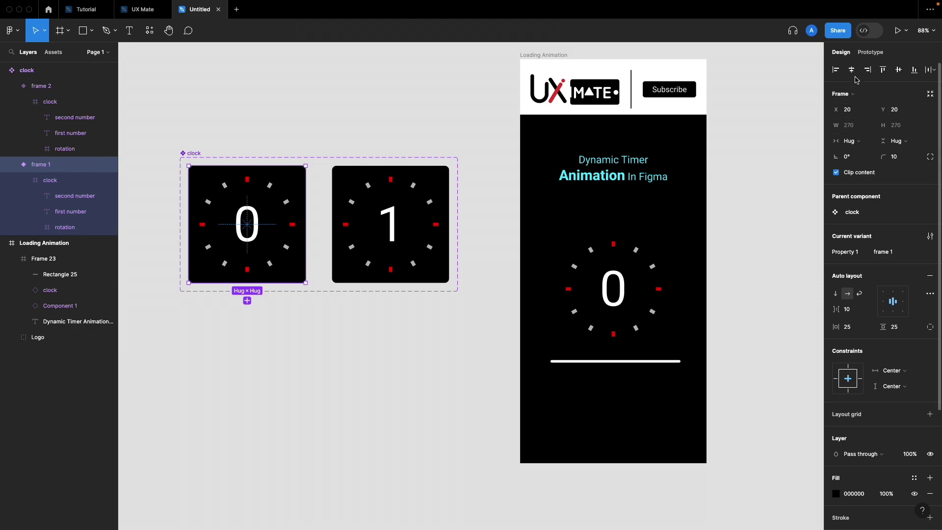
pyautogui.click(873, 55)
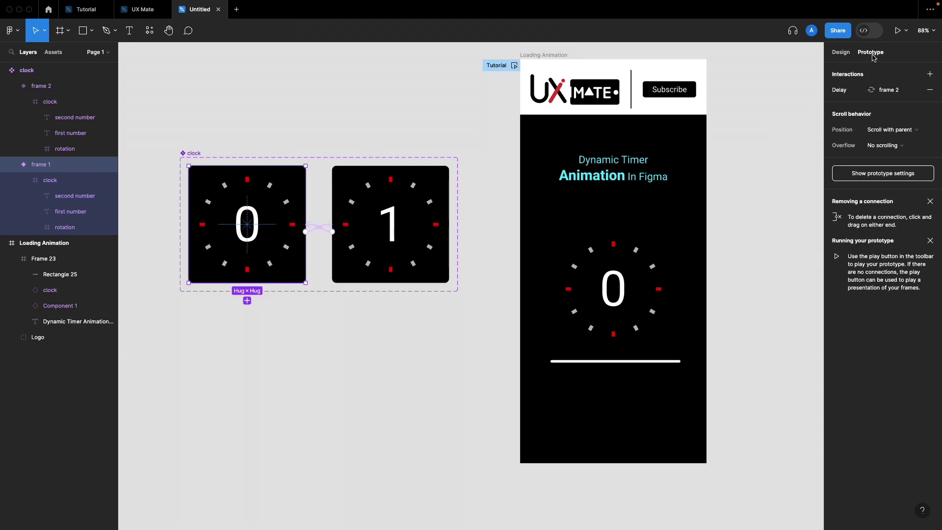
pyautogui.click(317, 233)
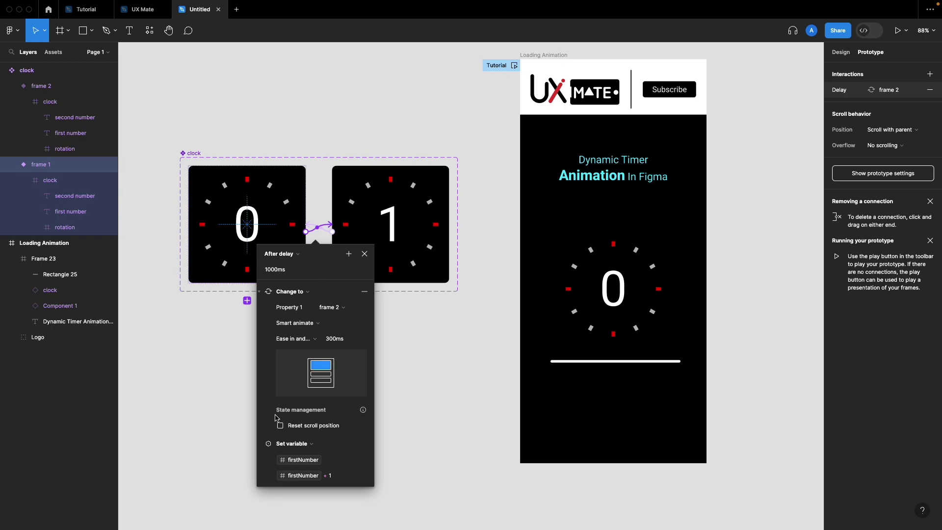
pyautogui.scroll(-2, 280, 421)
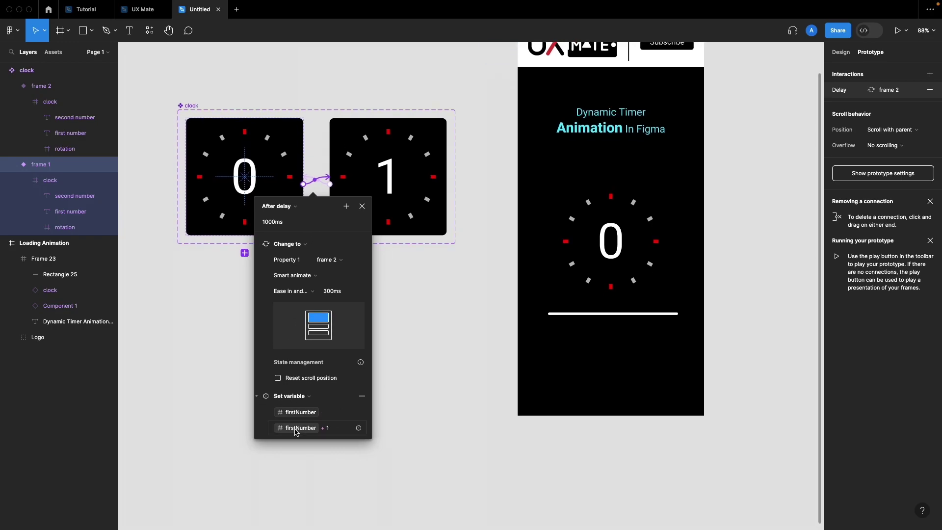
pyautogui.click(347, 207)
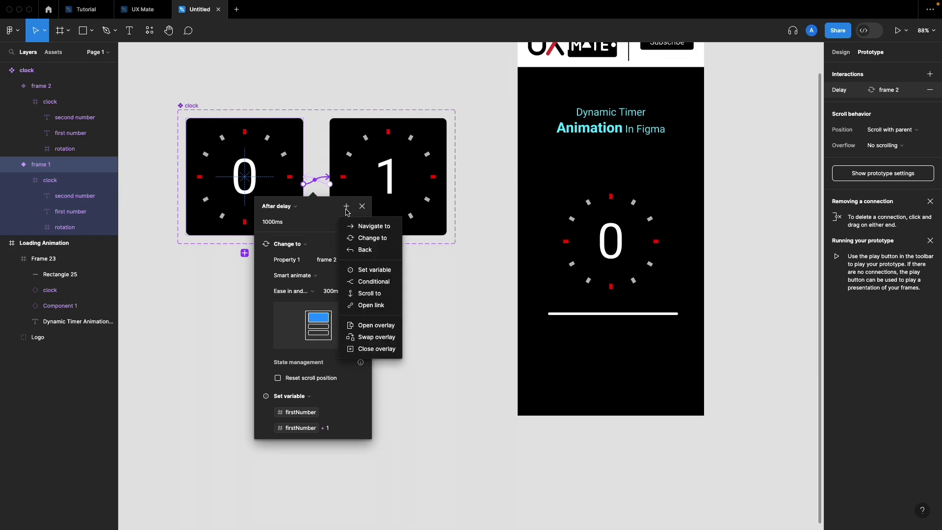
pyautogui.click(374, 270)
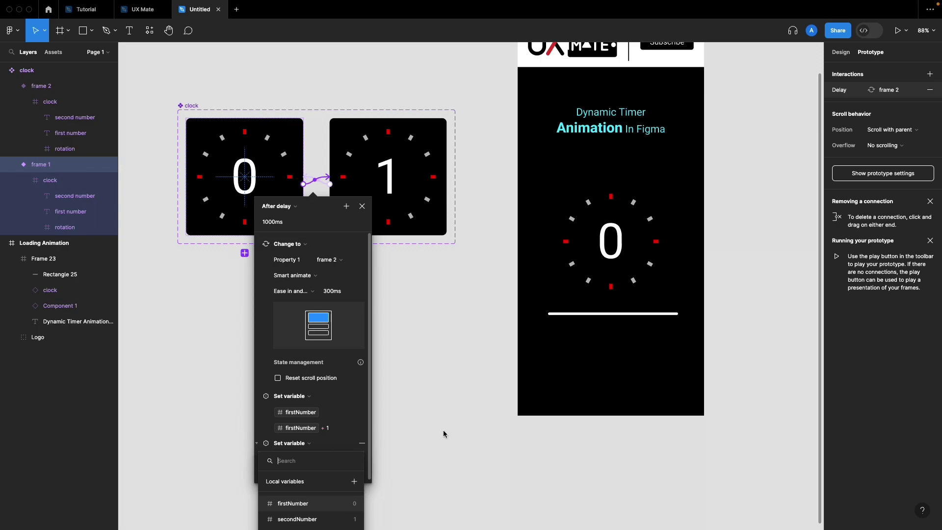
pyautogui.scroll(-2, 314, 511)
pyautogui.click(301, 510)
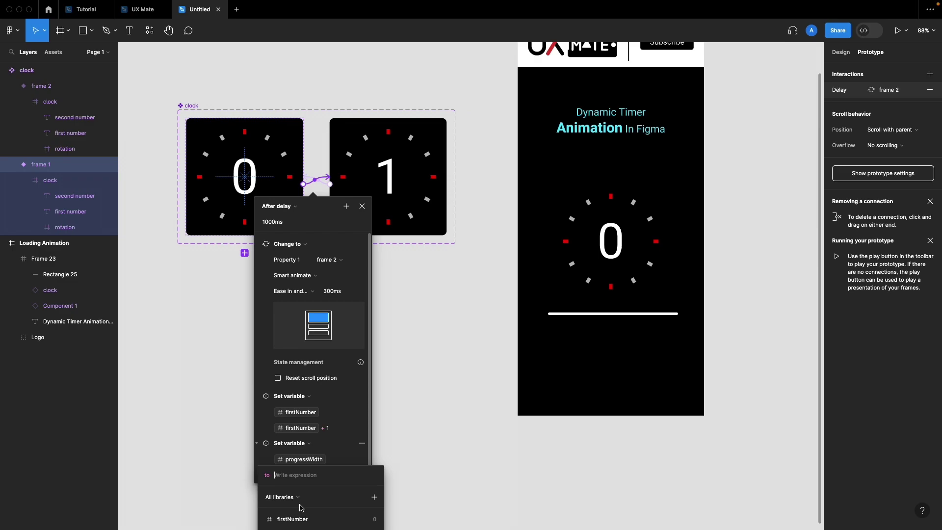
# Set the progressWidth value to the expression firstNumber * 30
pyautogui.click(298, 519)
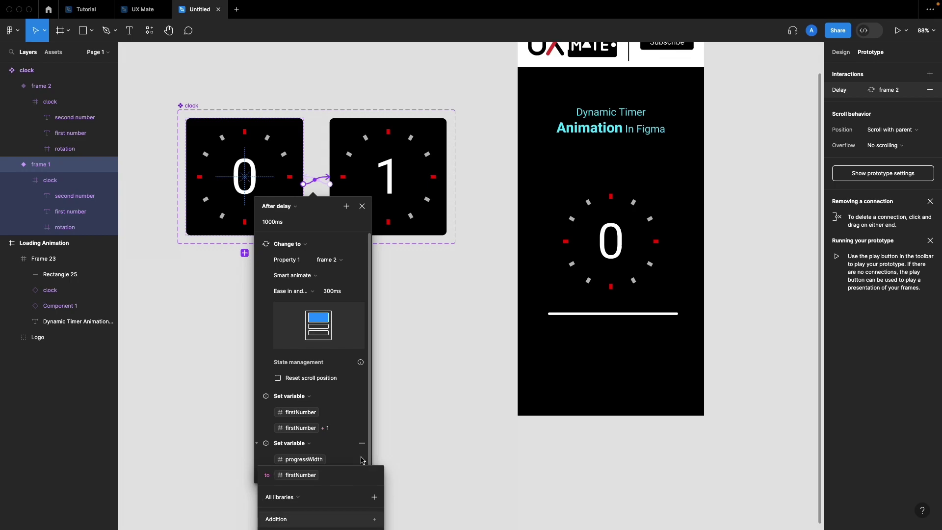
pyautogui.write('* ')
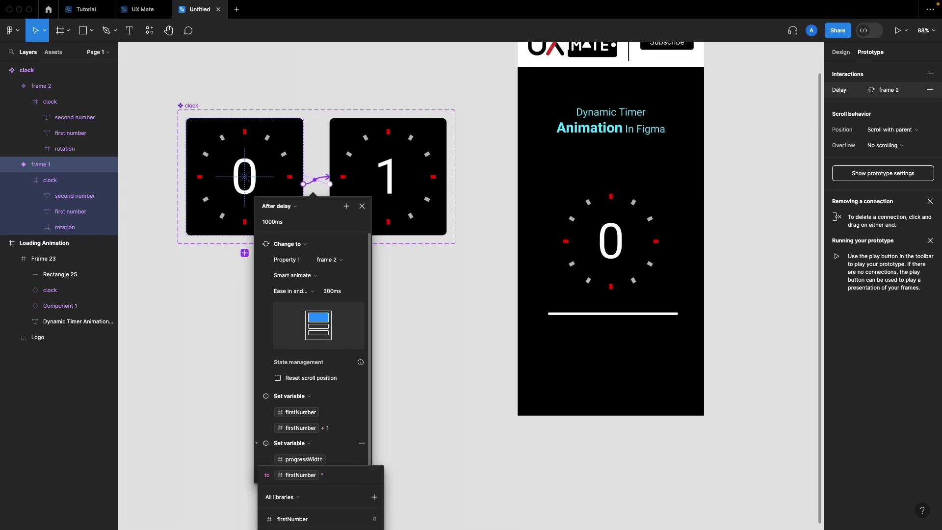
pyautogui.write('20')
pyautogui.press('BackSpace')
pyautogui.write('30')
pyautogui.click(426, 449)
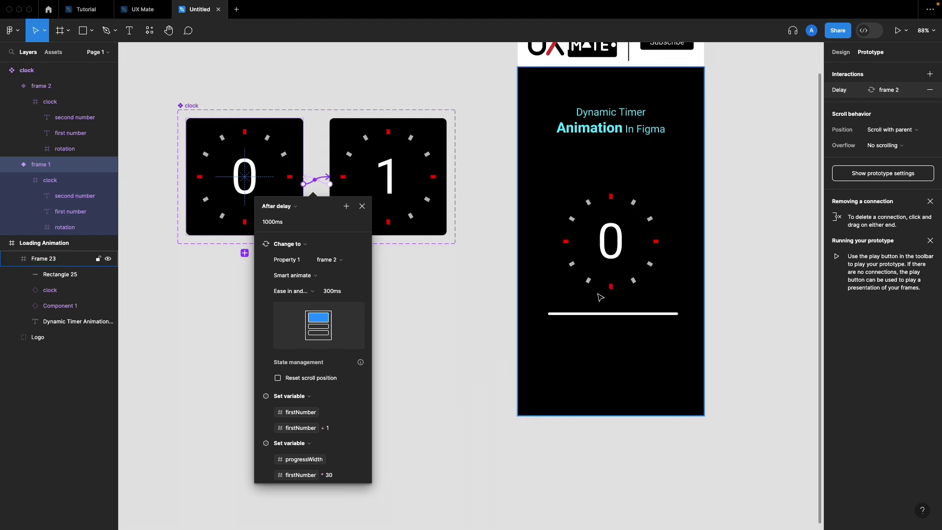
# Bind the width of the white bar below the clock to the progressWidth variable
pyautogui.click(574, 314)
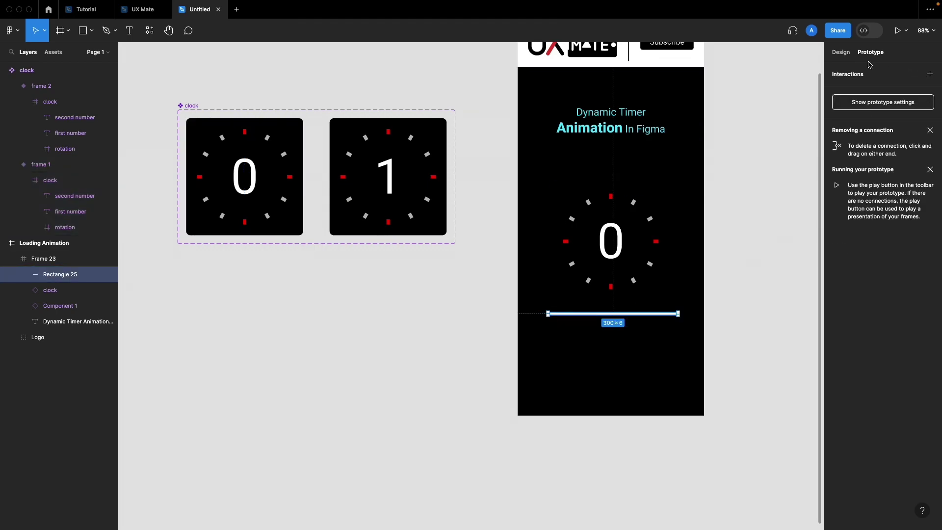
pyautogui.click(842, 53)
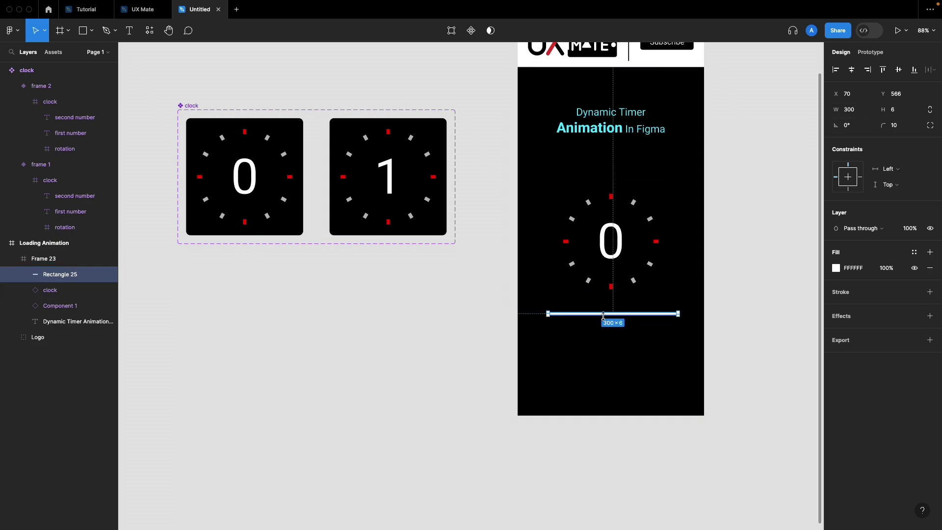
pyautogui.click(870, 110)
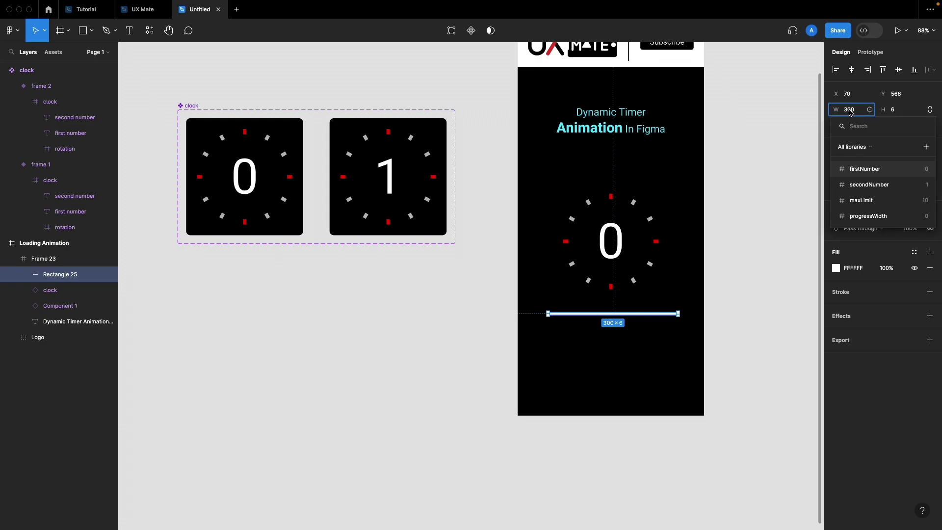
pyautogui.click(866, 216)
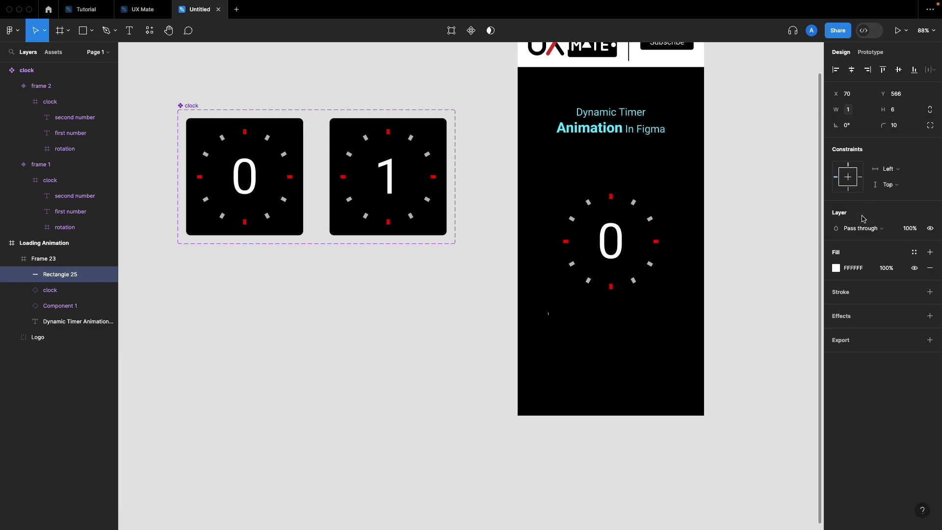
# Preview the Tutorial flow of the Loading Animation frame to check the timer and progress bar
pyautogui.scroll(3, 700, 348)
pyautogui.hscroll(1, 700, 349)
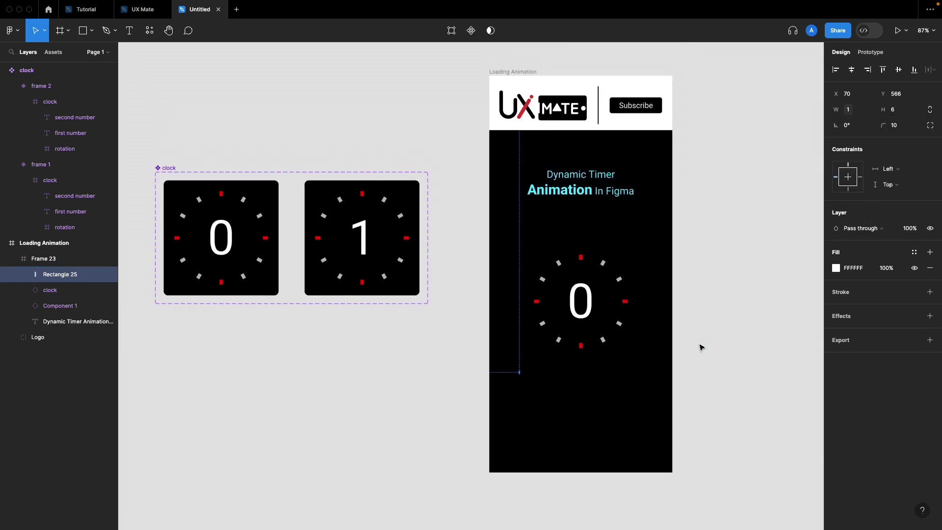
pyautogui.click(870, 52)
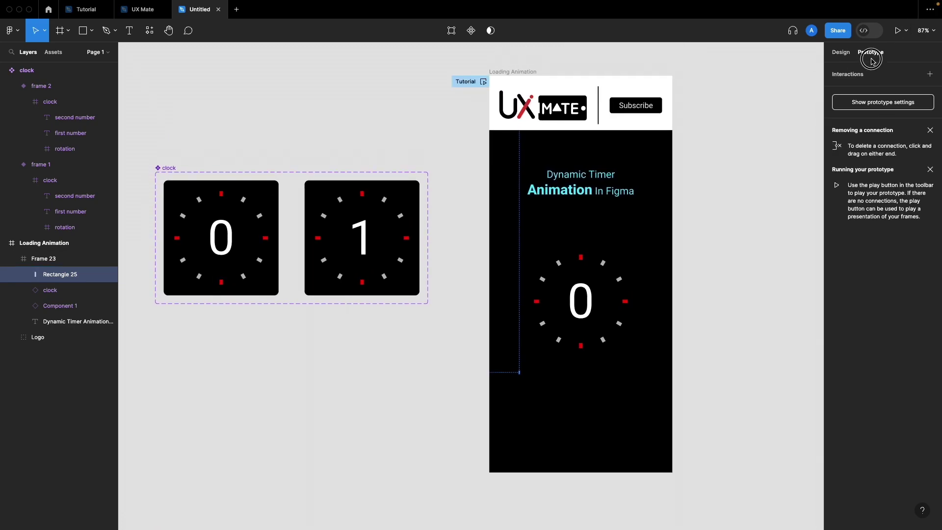
pyautogui.click(484, 82)
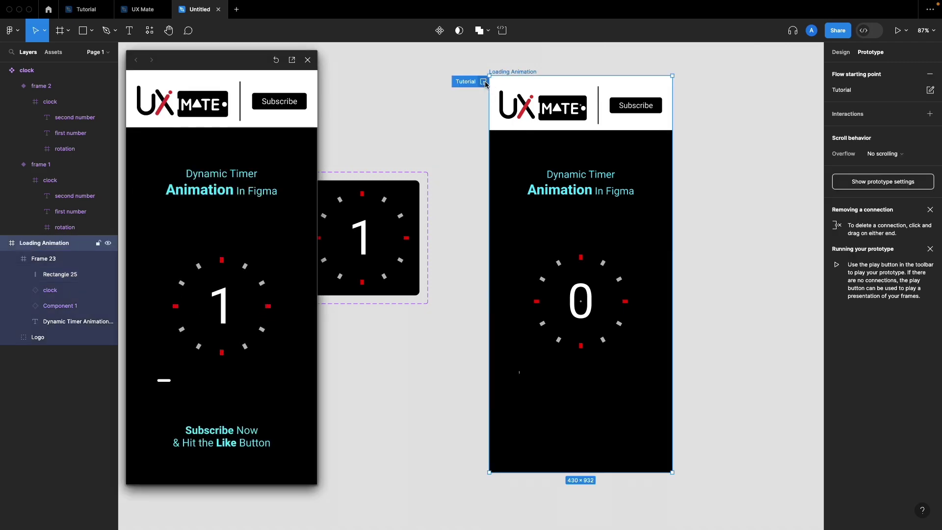